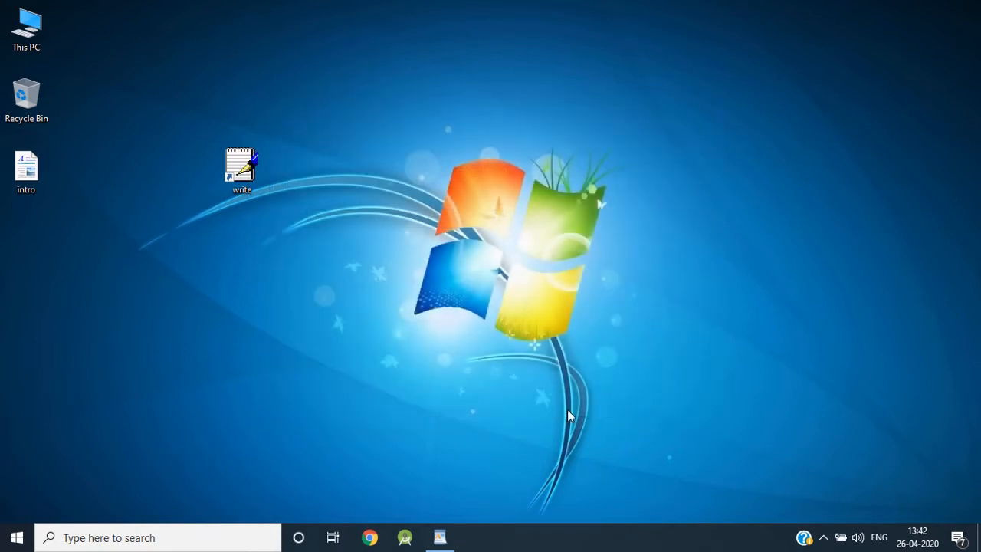
# Launch WordPad by searching Windows for "wordpad", and close its window
pyautogui.click(153, 535)
pyautogui.write('w')
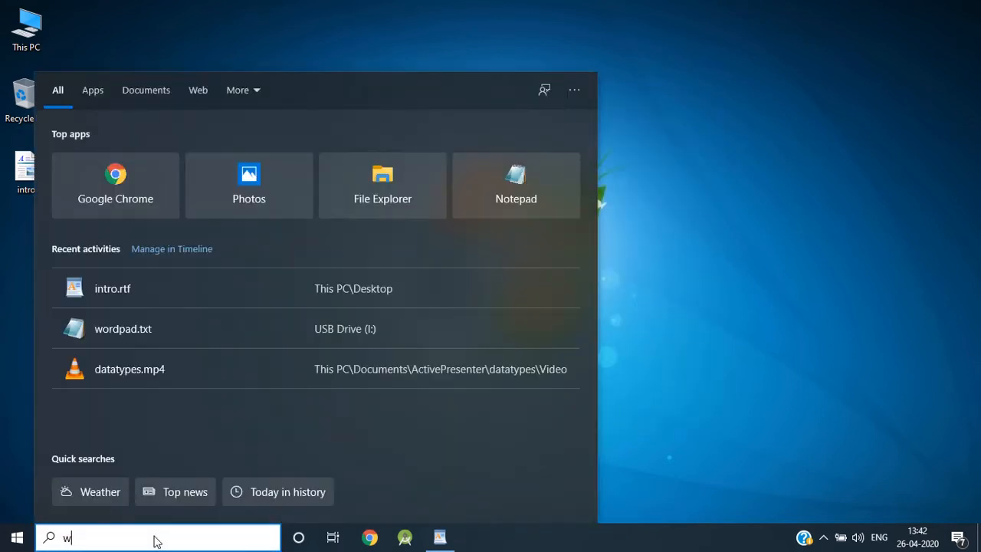
pyautogui.write('ordpad')
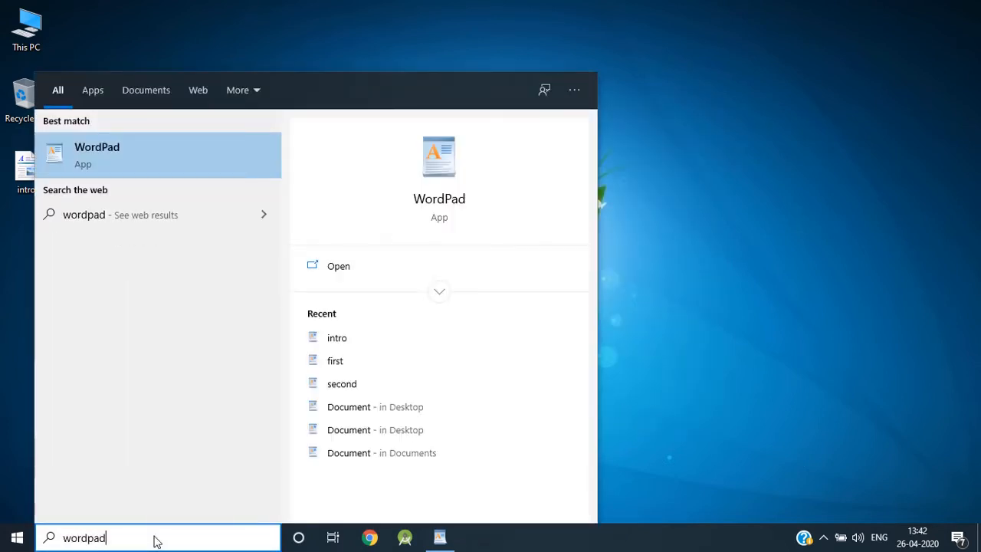
pyautogui.press('Return')
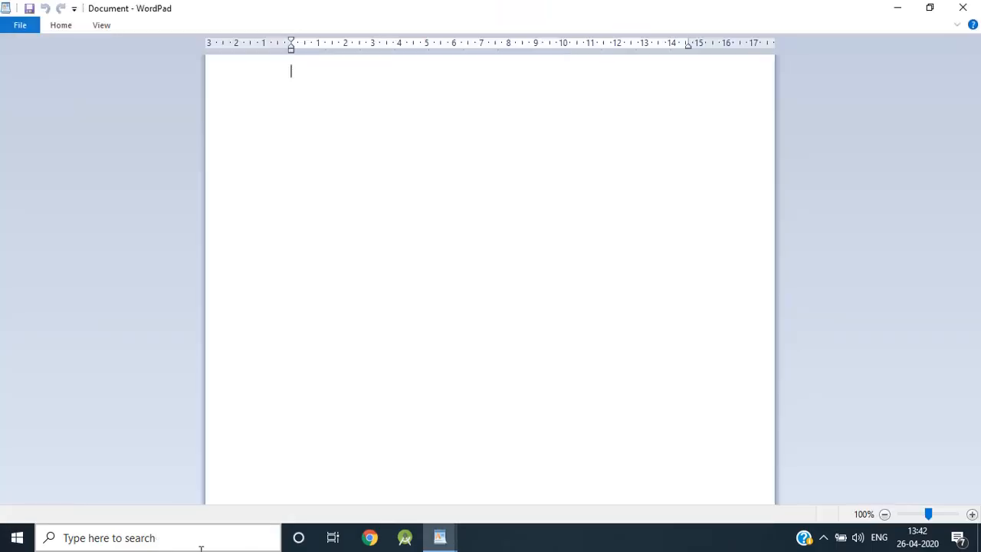
pyautogui.click(962, 8)
# Launch WordPad by running the "write" command, and close its window
pyautogui.press('super+r')
pyautogui.write('write')
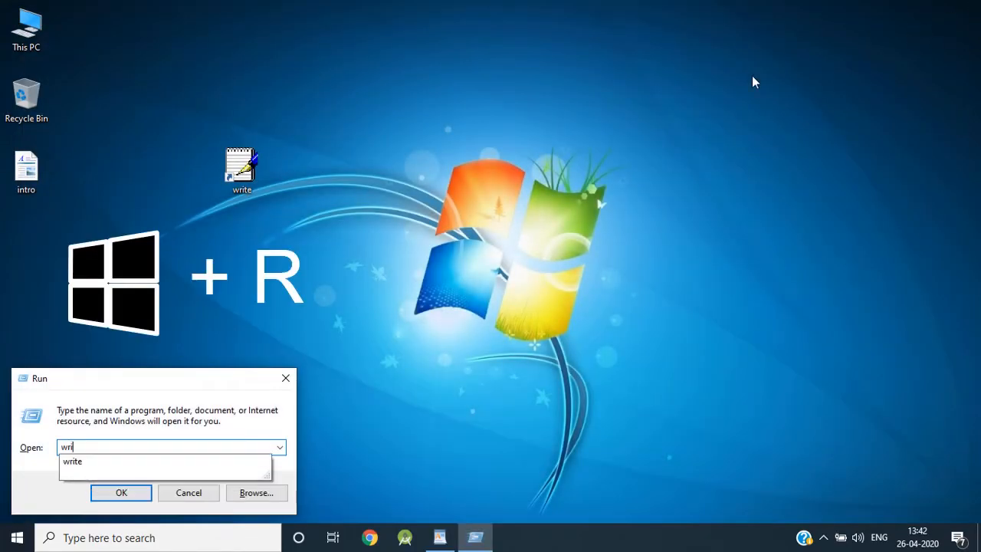
pyautogui.press('Return')
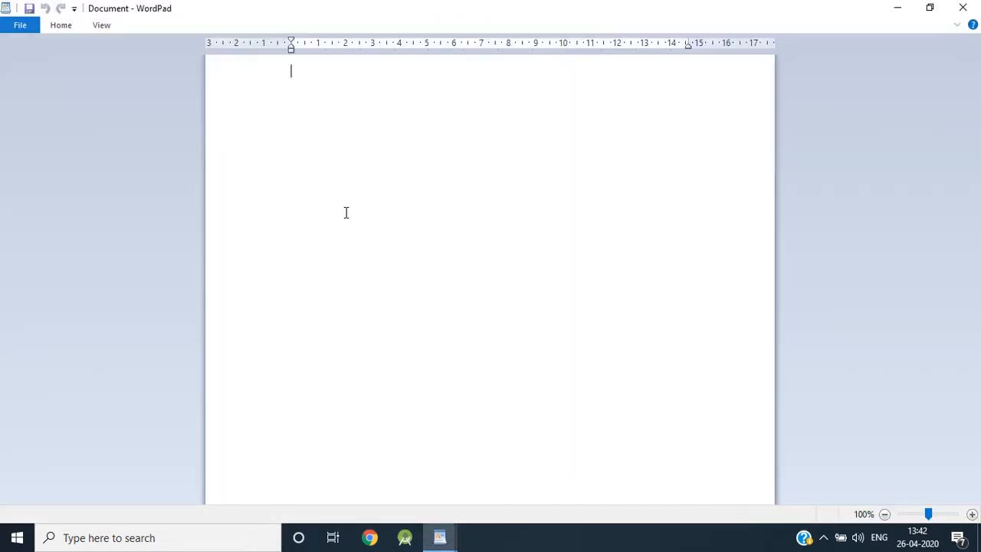
pyautogui.click(962, 8)
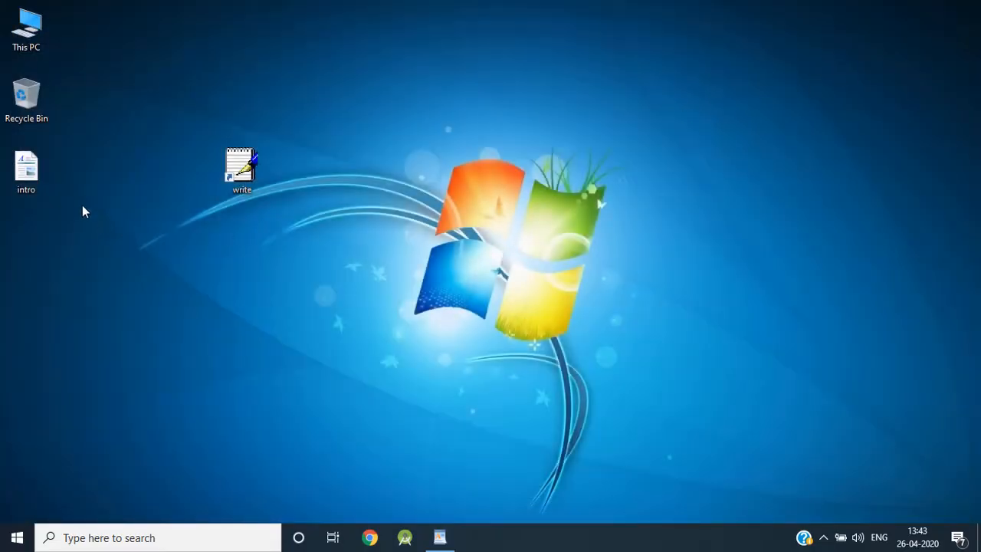
# Open the intro document from the desktop, restore its window to a smaller size and maximize it again
pyautogui.doubleClick(8, 194)
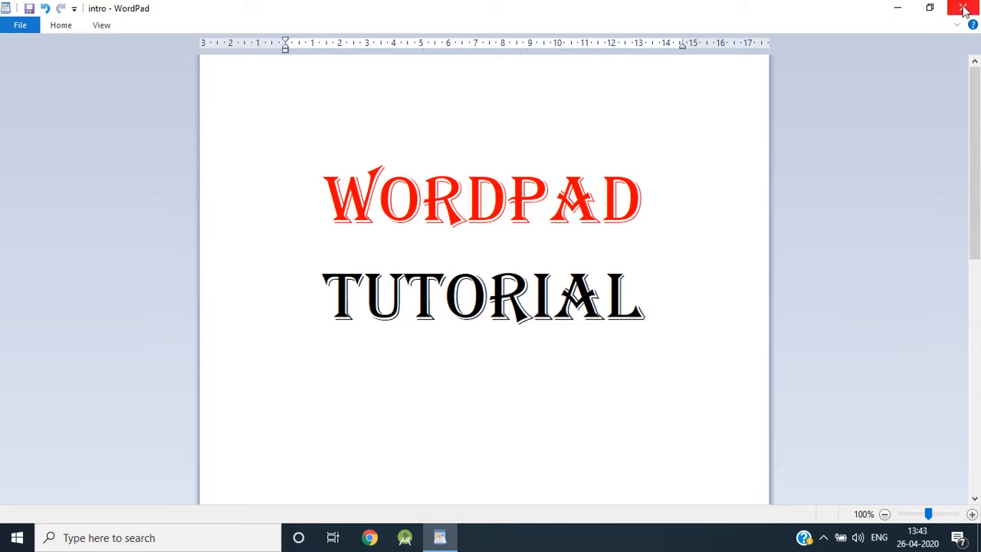
pyautogui.click(929, 8)
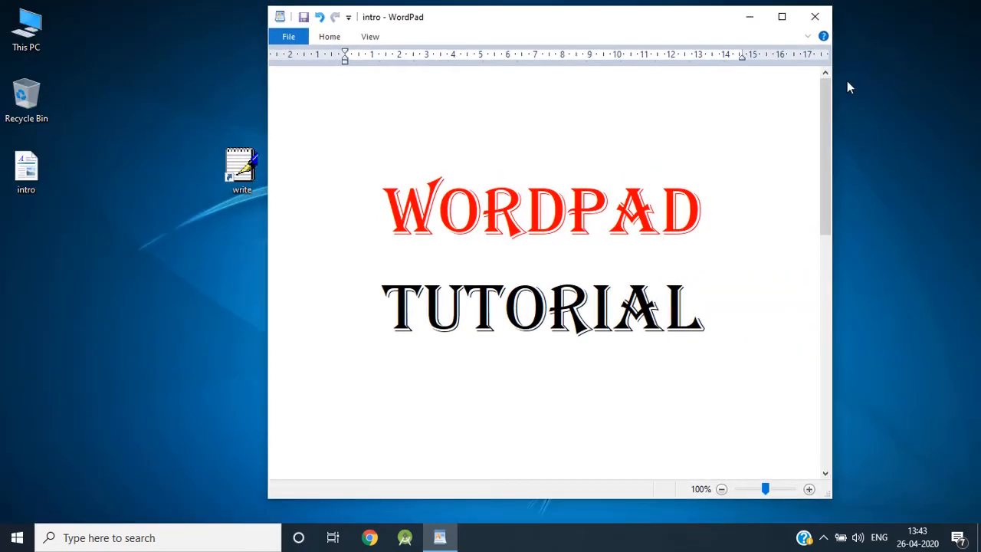
pyautogui.click(782, 16)
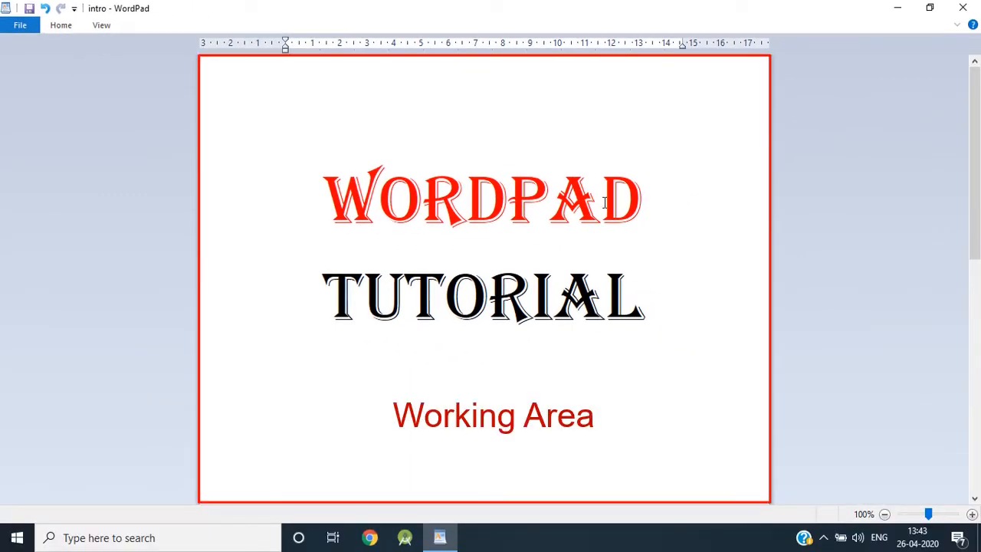
# Expand the ribbon and set the document zoom to 98%
pyautogui.click(958, 24)
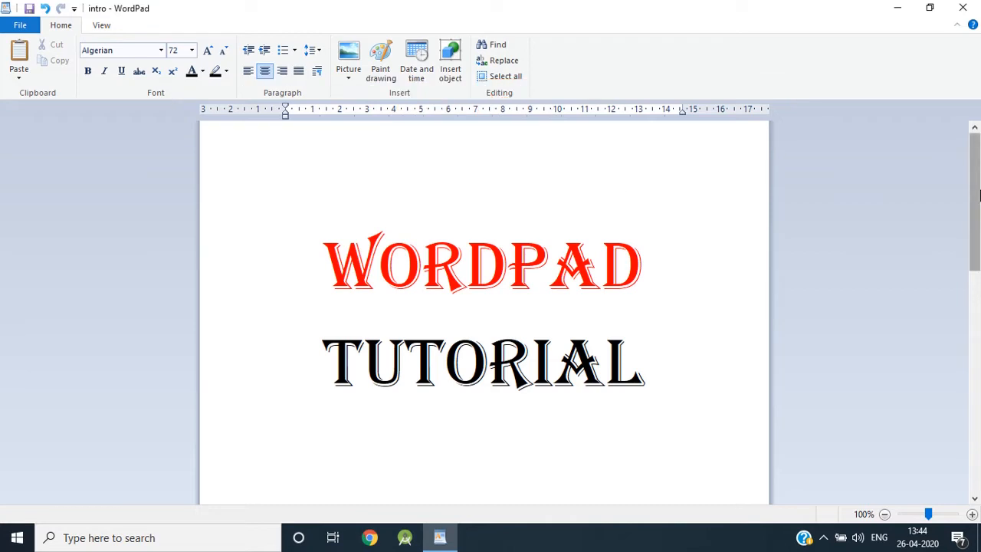
pyautogui.moveTo(974, 180)
pyautogui.mouseDown()
pyautogui.moveTo(972, 291)
pyautogui.moveTo(974, 180)
pyautogui.moveTo(976, 203)
pyautogui.moveTo(975, 189)
pyautogui.mouseUp()
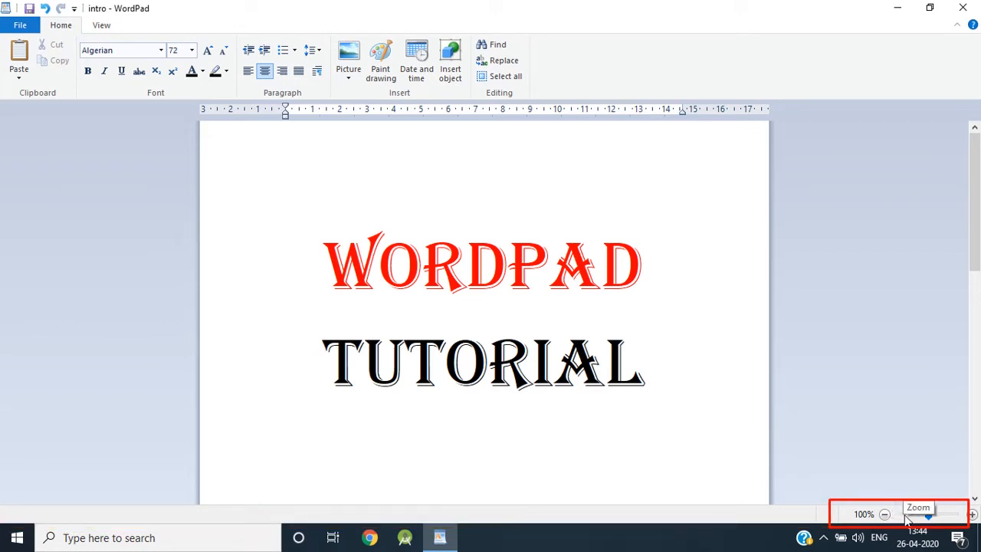
pyautogui.moveTo(927, 517)
pyautogui.mouseDown()
pyautogui.moveTo(899, 517)
pyautogui.moveTo(964, 518)
pyautogui.moveTo(932, 515)
pyautogui.mouseUp()
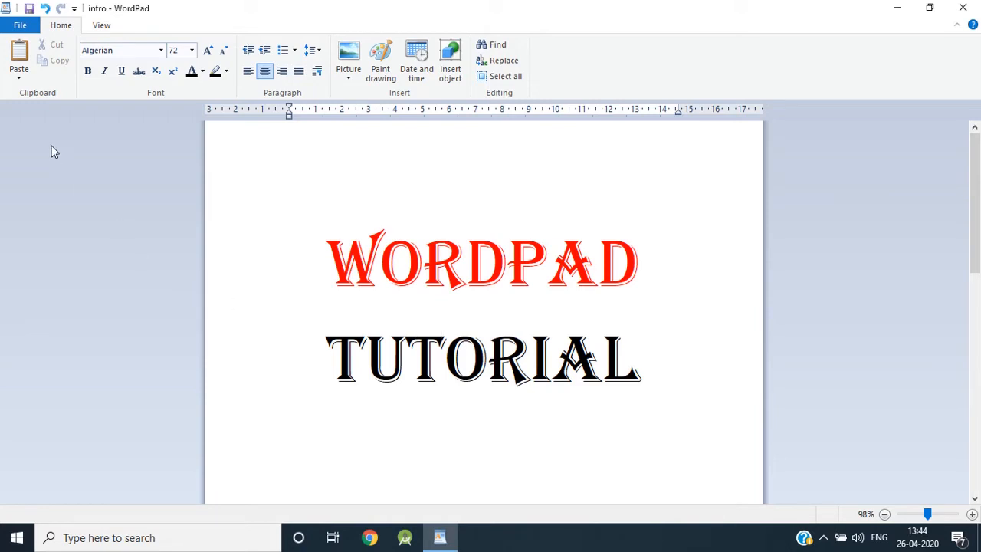
pyautogui.click(6, 8)
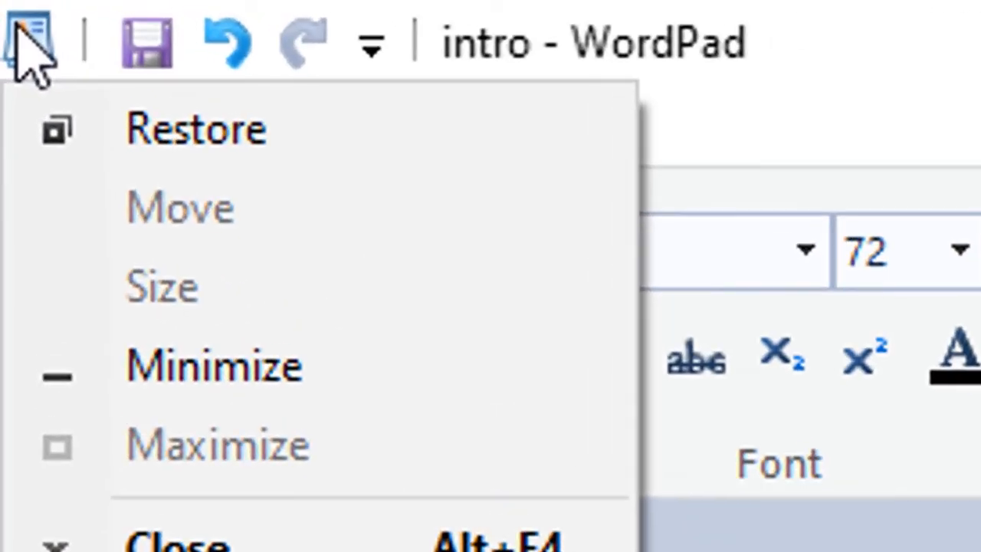
pyautogui.click(17, 40)
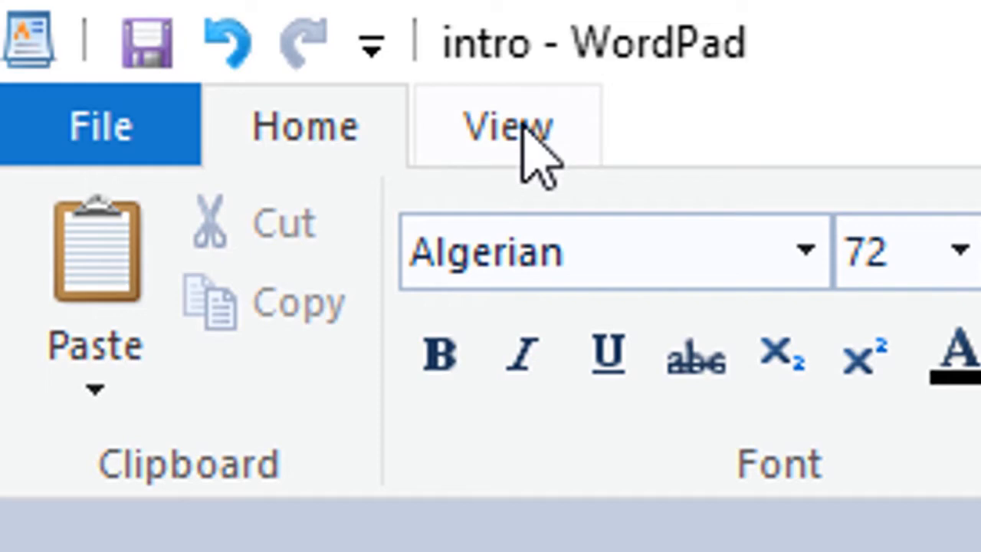
pyautogui.click(63, 130)
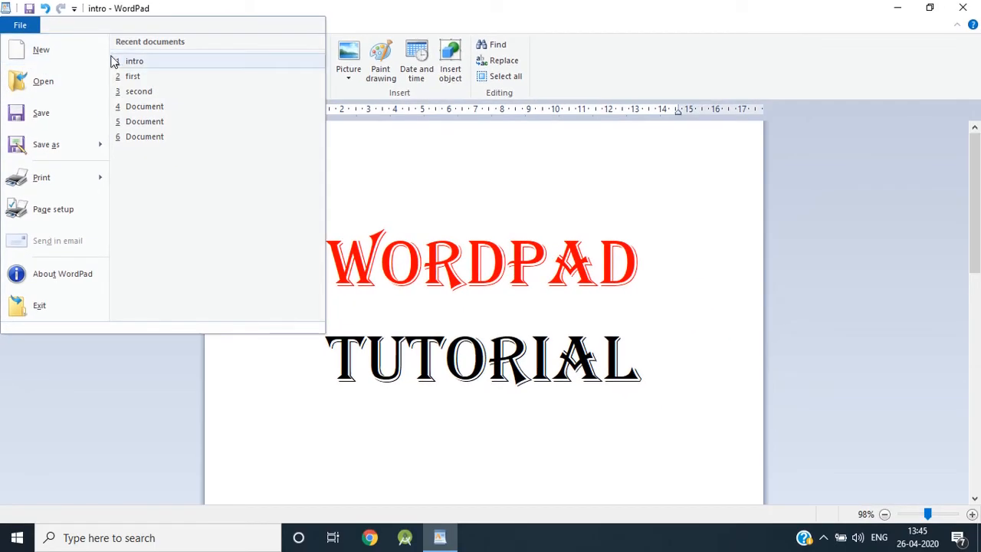
pyautogui.click(435, 203)
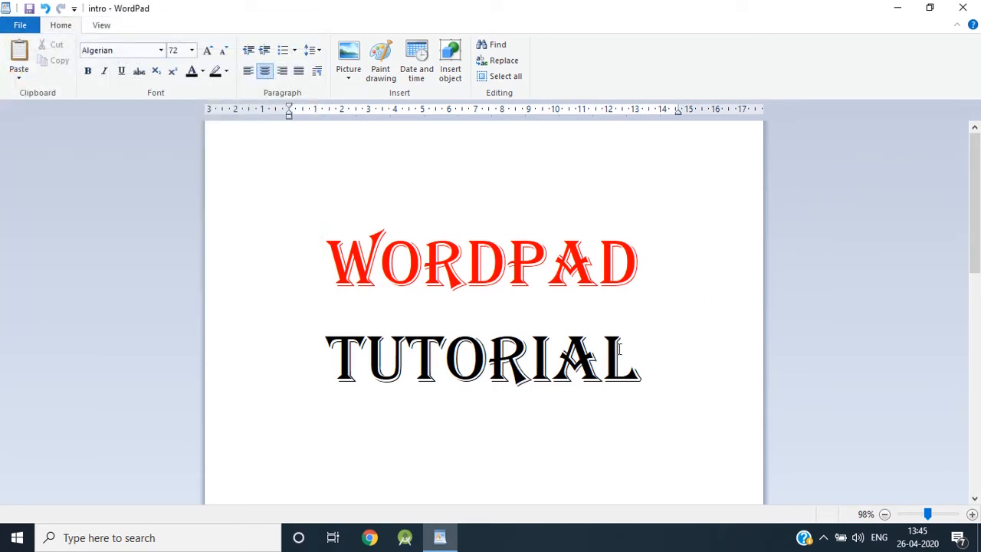
# Create a new blank document, saving the changes to intro.rtf
pyautogui.click(27, 27)
pyautogui.click(32, 52)
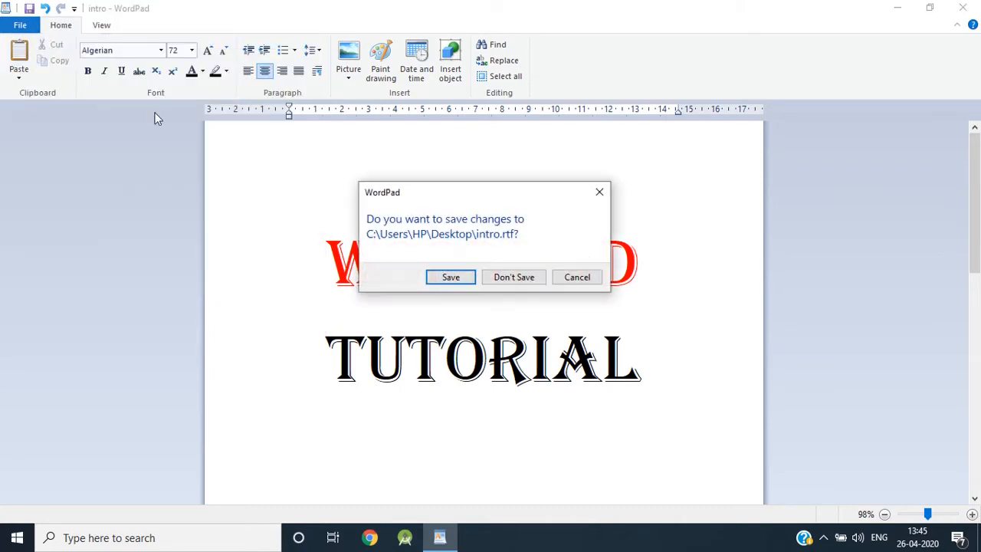
pyautogui.click(451, 278)
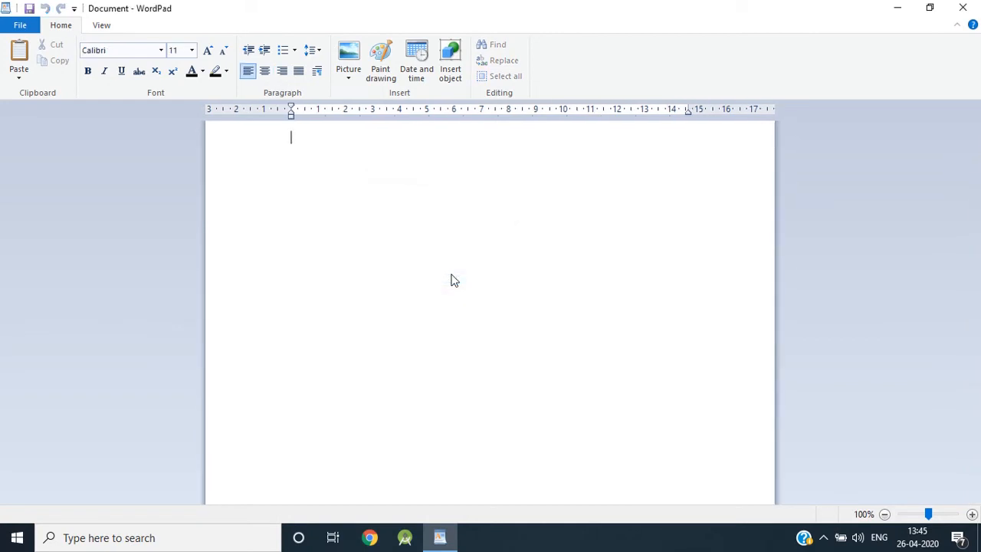
# Enter the line "This is Arial Font." in the blank document
pyautogui.click(20, 26)
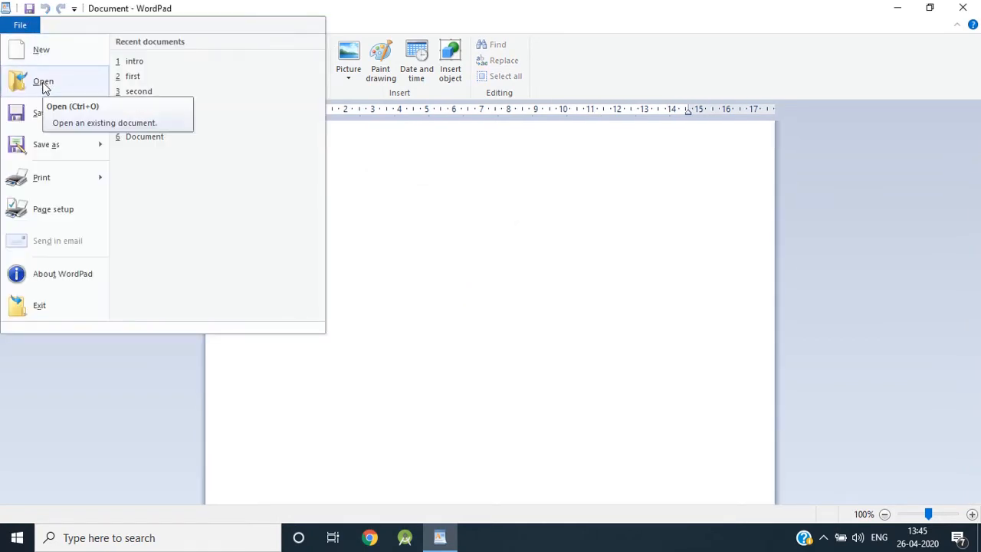
pyautogui.click(320, 213)
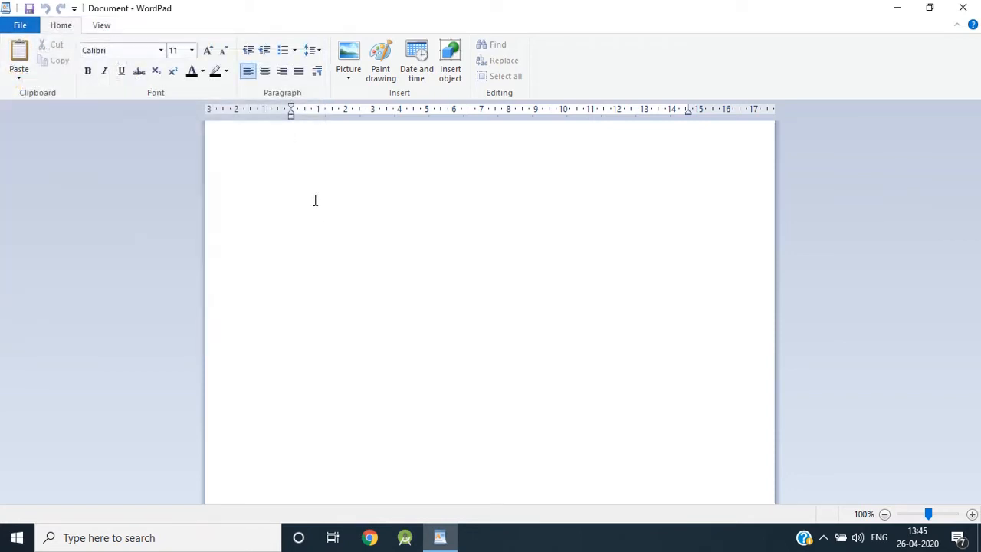
pyautogui.write('This is Arial Font.')
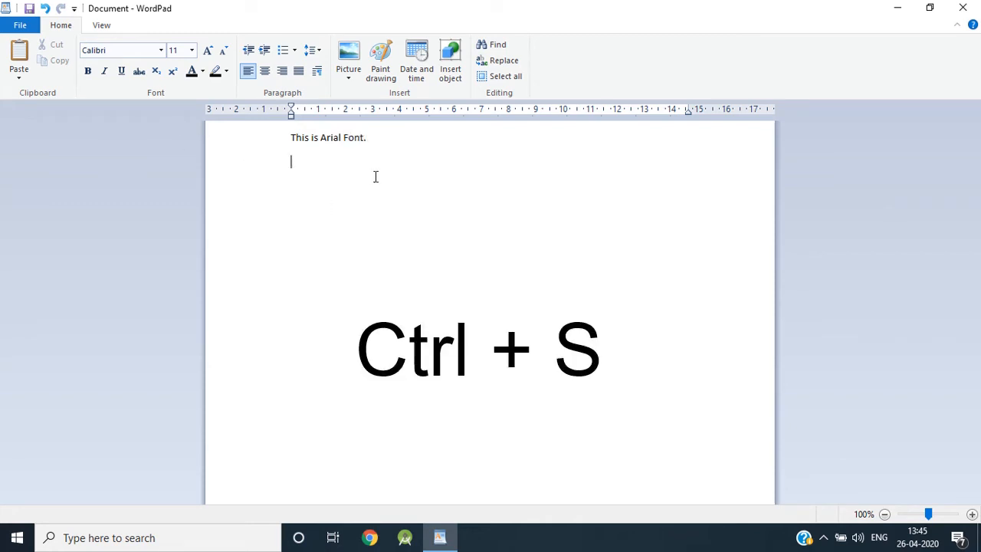
# Save the document to the Desktop as "First" in Rich Text Format (RTF)
pyautogui.hotkey('ctrl', 's')
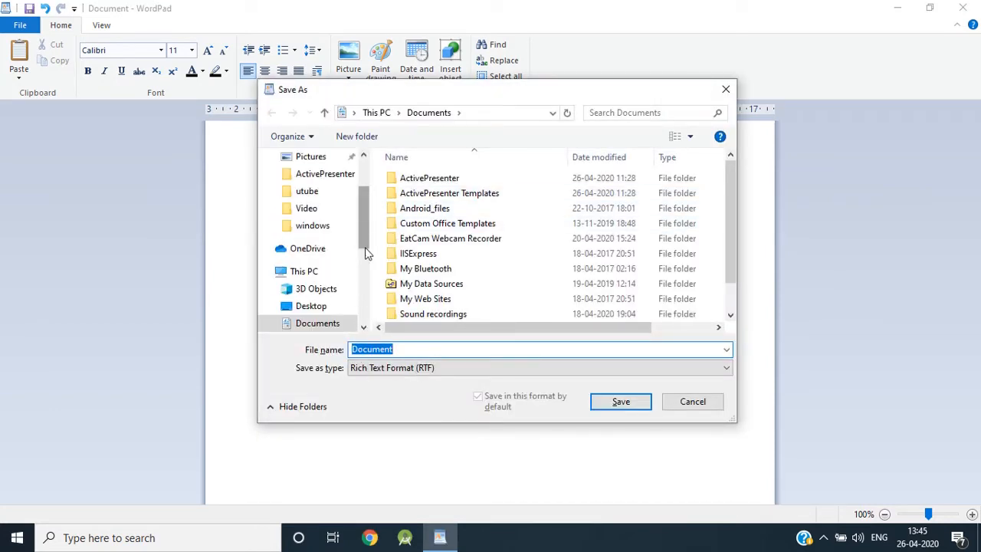
pyautogui.click(317, 309)
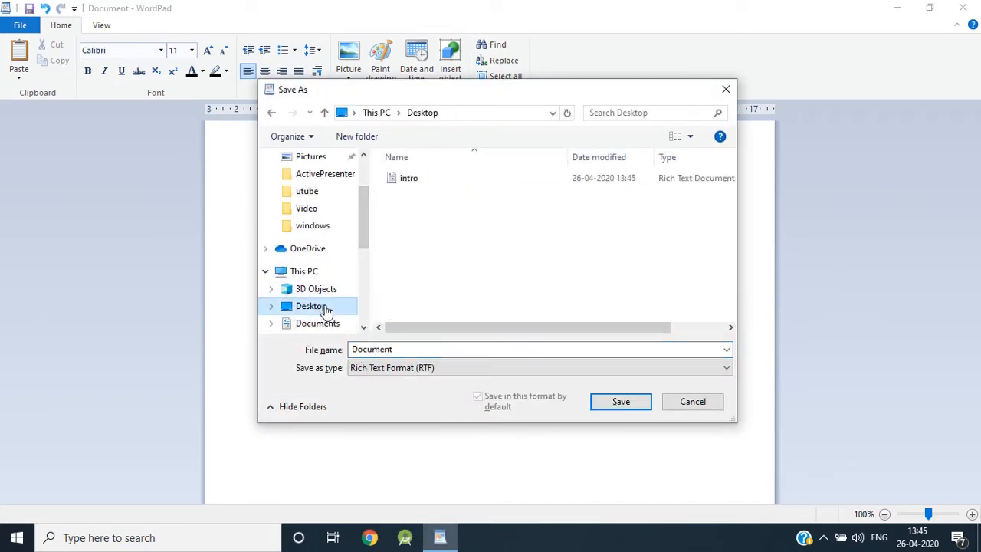
pyautogui.click(423, 348)
pyautogui.write('First')
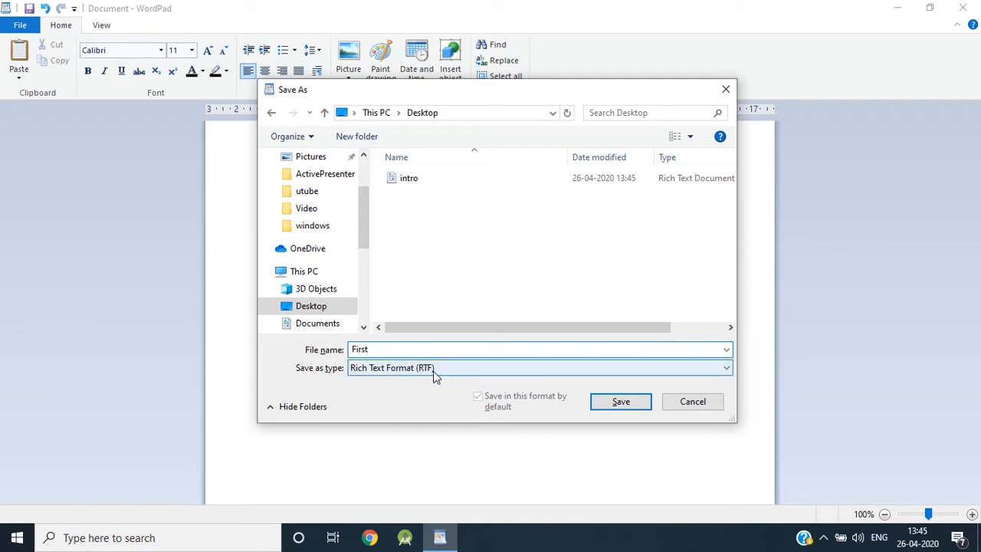
pyautogui.click(622, 403)
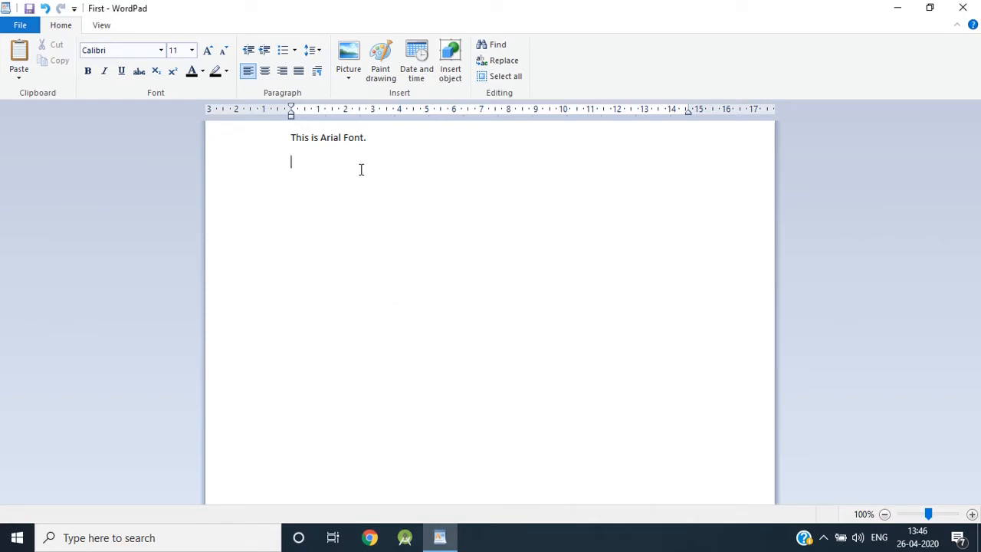
# Paste the copied sample text below the "This is Arial Font." line
pyautogui.hotkey('ctrl', 'v')
pyautogui.scroll(5, 472, 233)
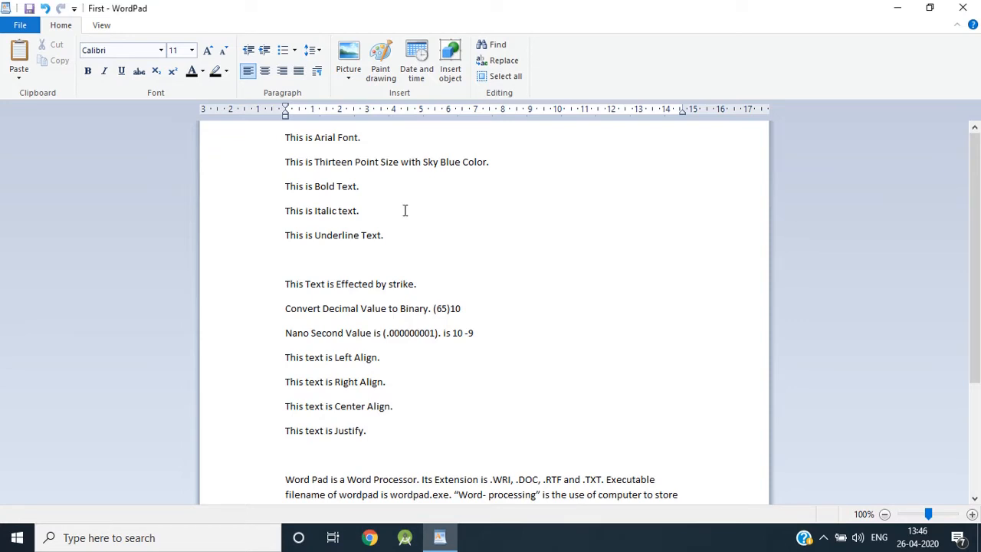
# Open the intro document from the Desktop folder
pyautogui.click(20, 27)
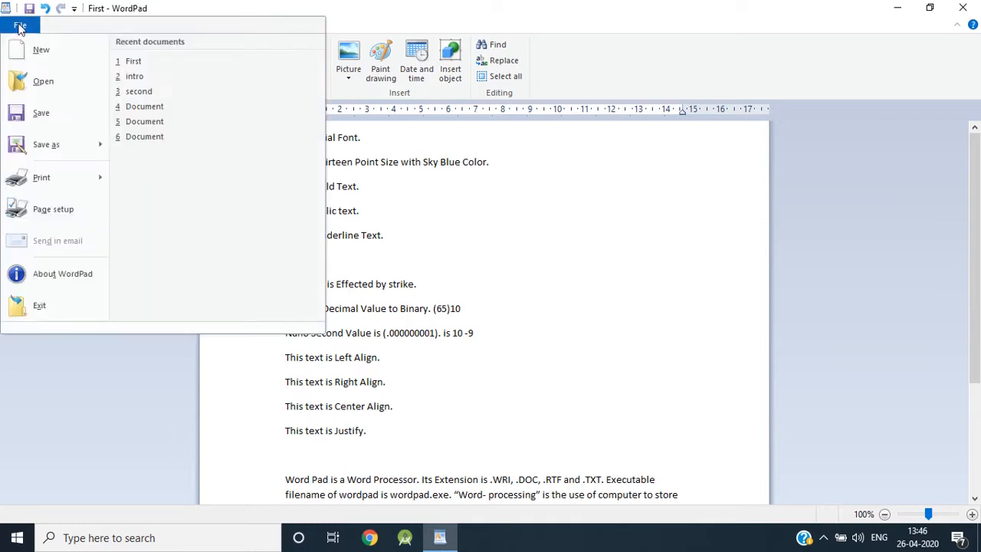
pyautogui.click(42, 80)
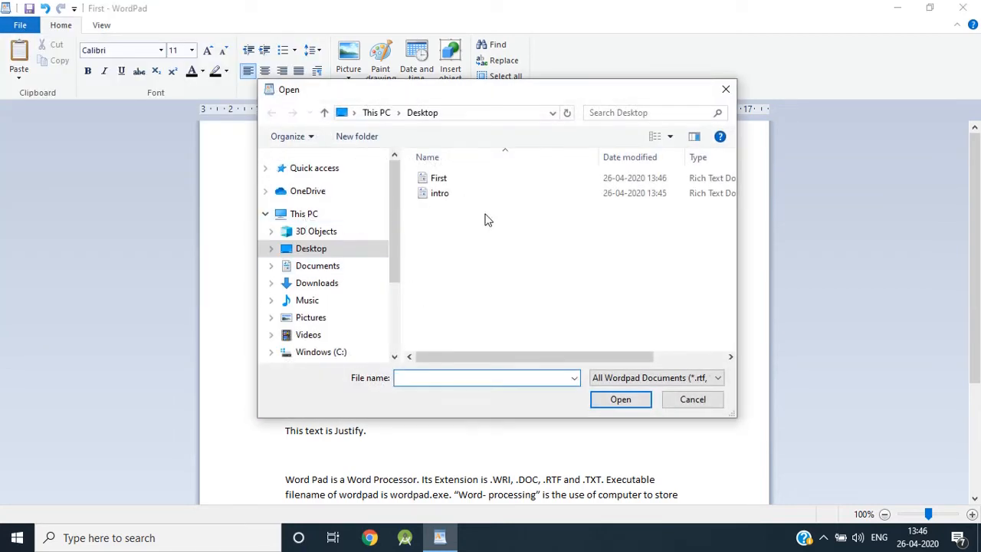
pyautogui.click(459, 195)
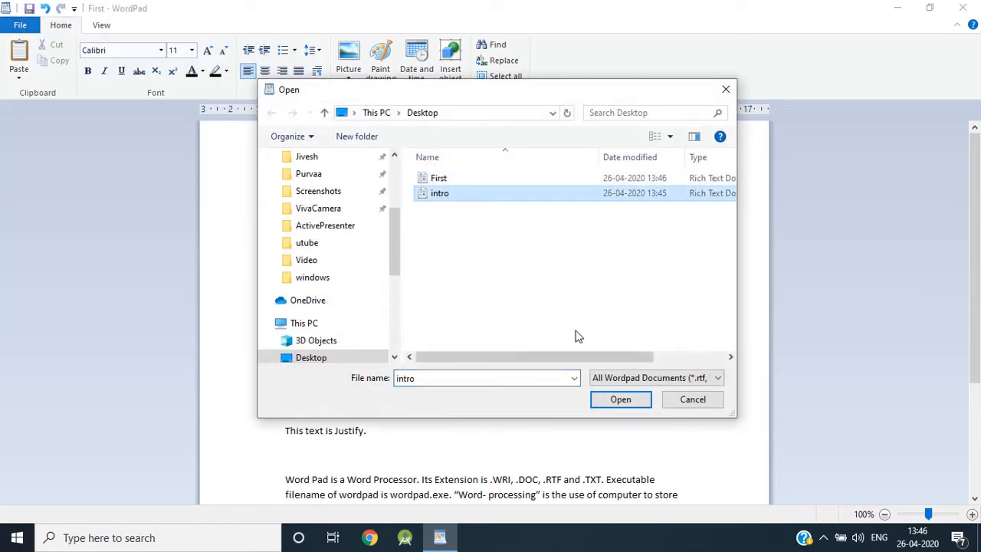
pyautogui.click(620, 400)
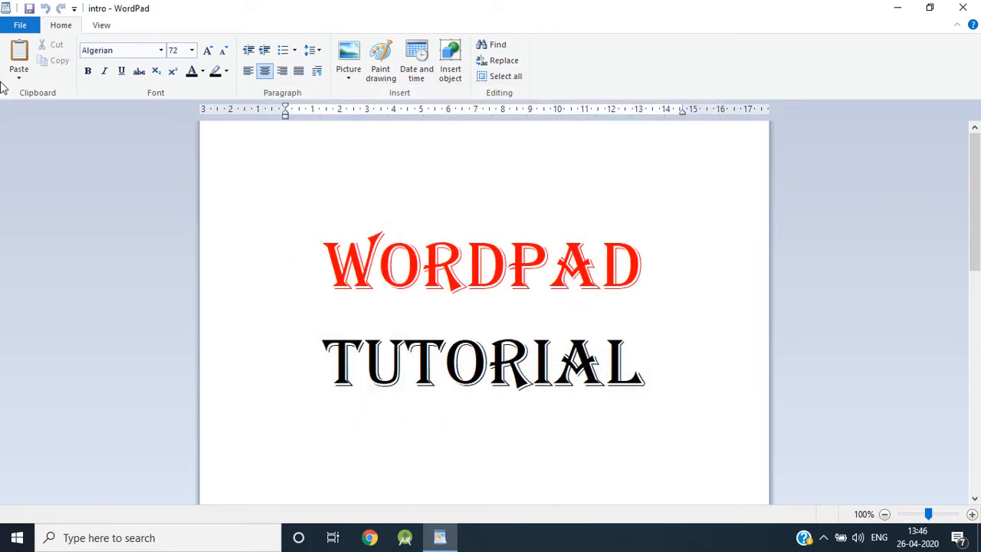
# Reopen the First document from the Desktop folder
pyautogui.click(20, 24)
pyautogui.click(39, 79)
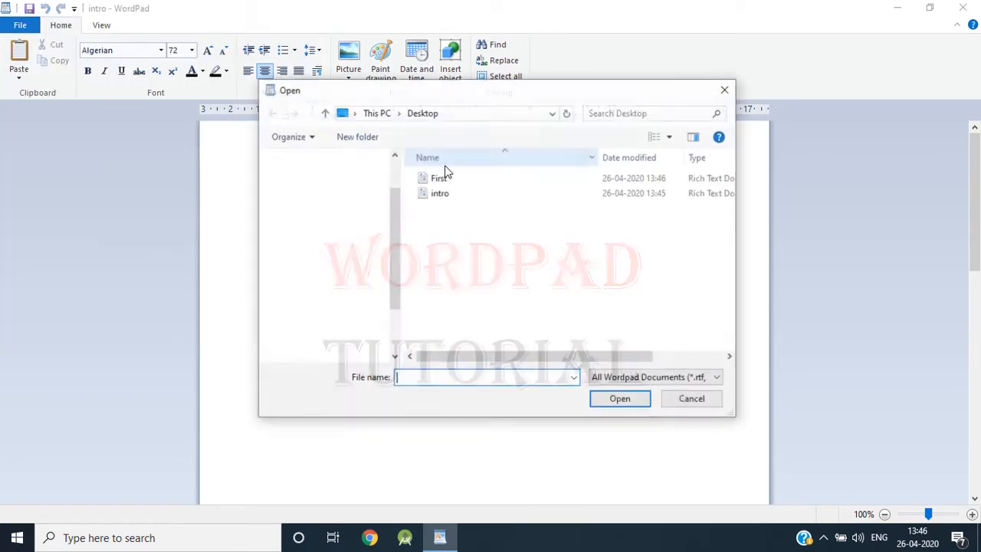
pyautogui.click(439, 178)
pyautogui.click(613, 400)
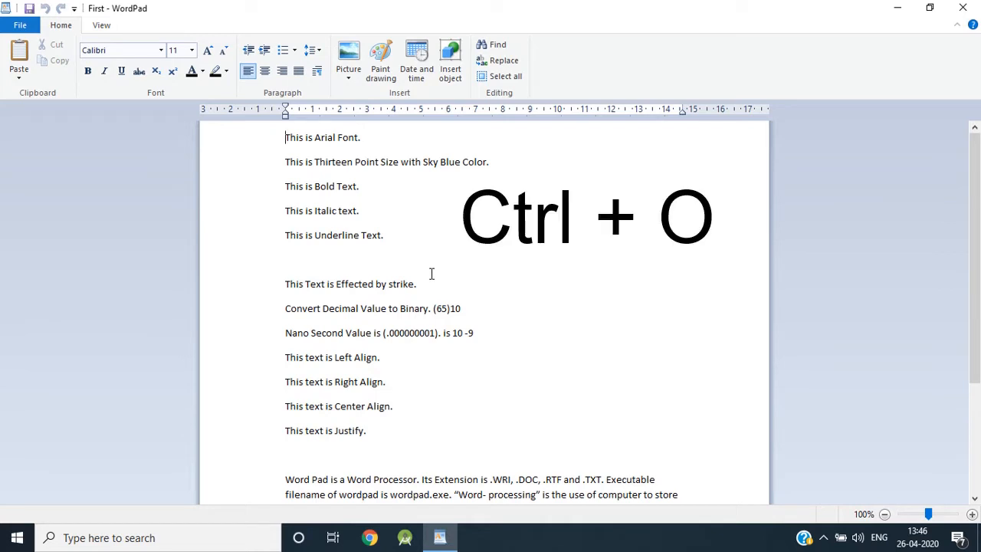
pyautogui.click(20, 26)
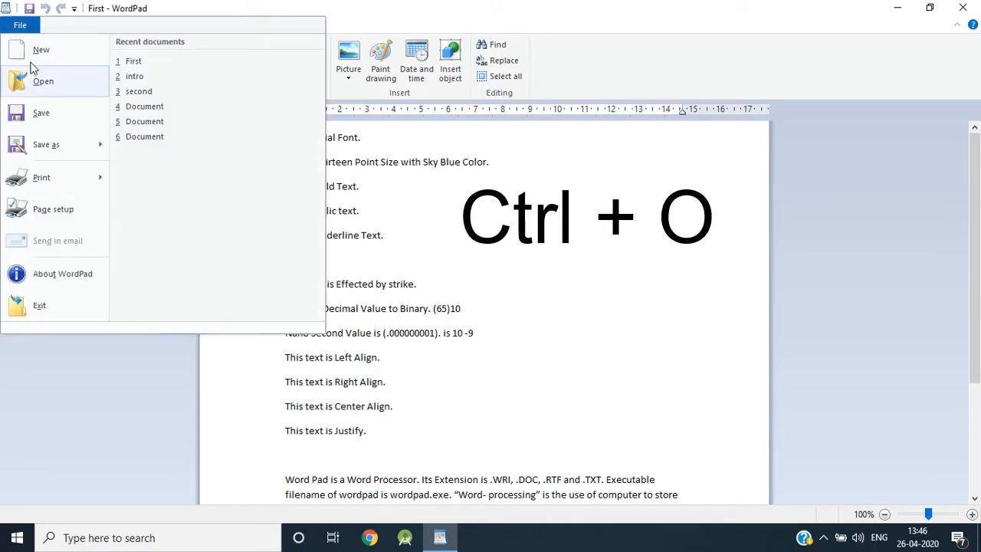
pyautogui.moveTo(45, 144)
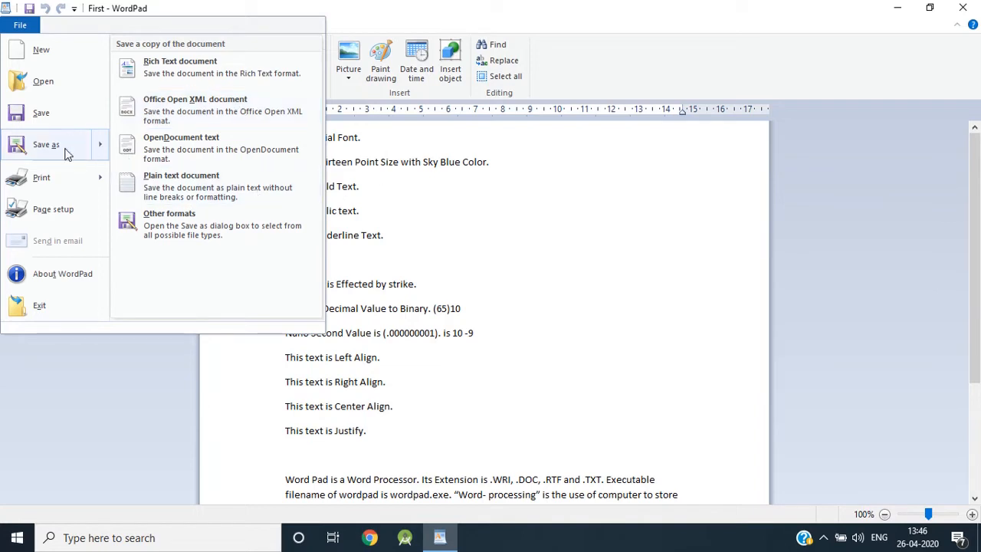
pyautogui.moveTo(64, 193)
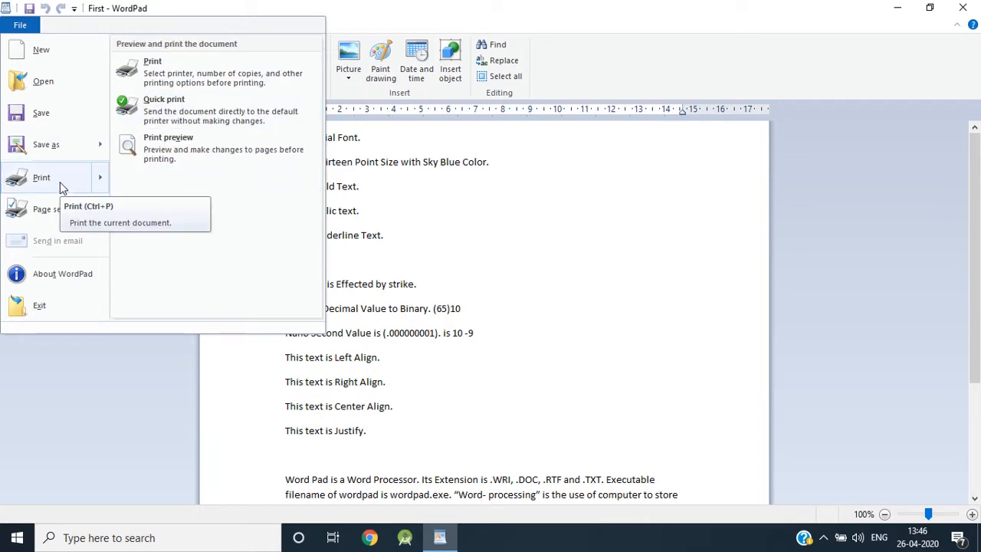
# Try to print page 65536 of the document, and cancel the print job
pyautogui.click(510, 232)
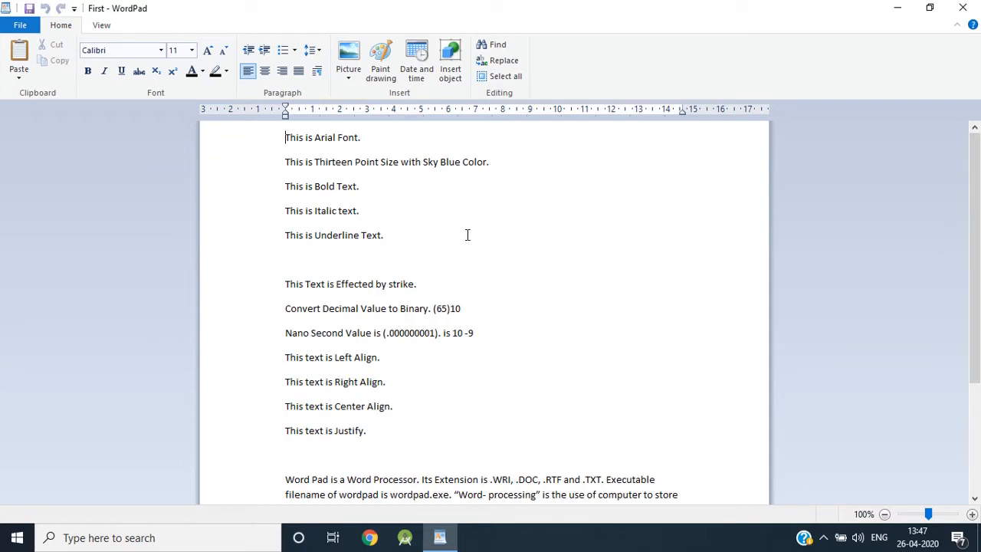
pyautogui.click(20, 25)
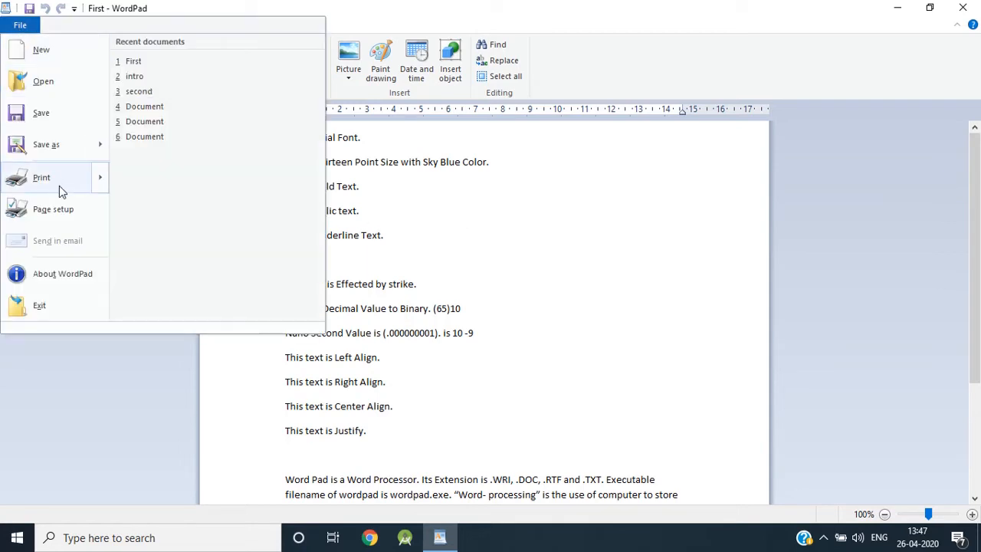
pyautogui.moveTo(60, 186)
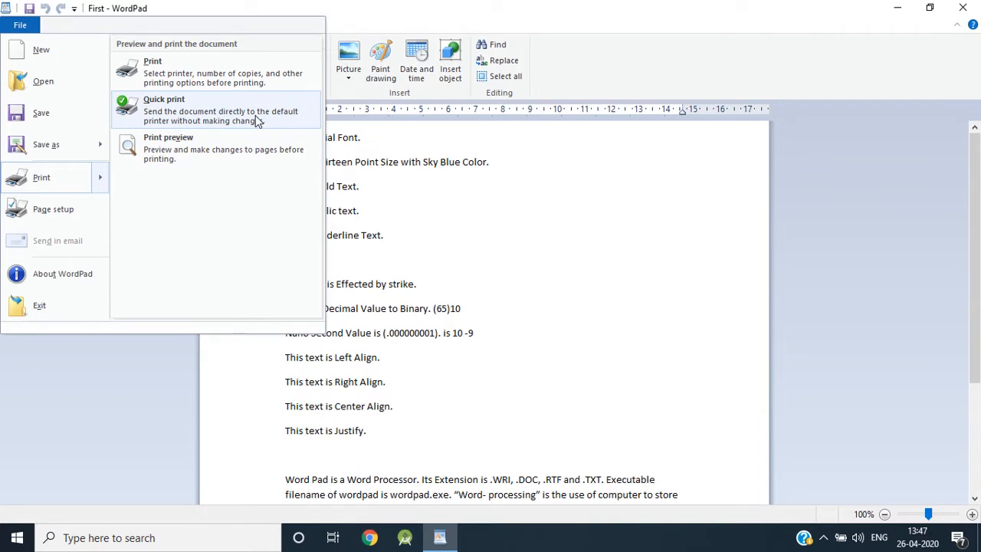
pyautogui.click(247, 79)
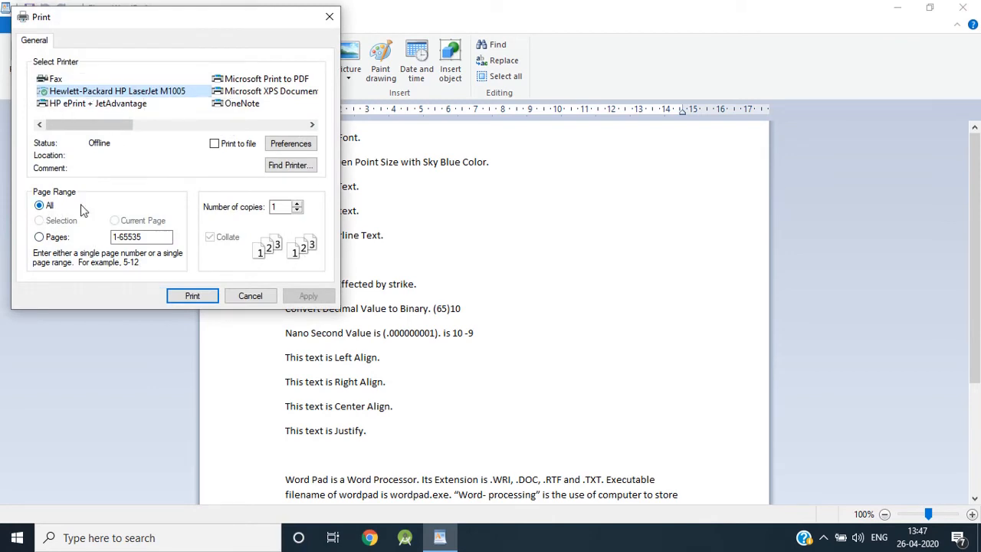
pyautogui.doubleClick(155, 239)
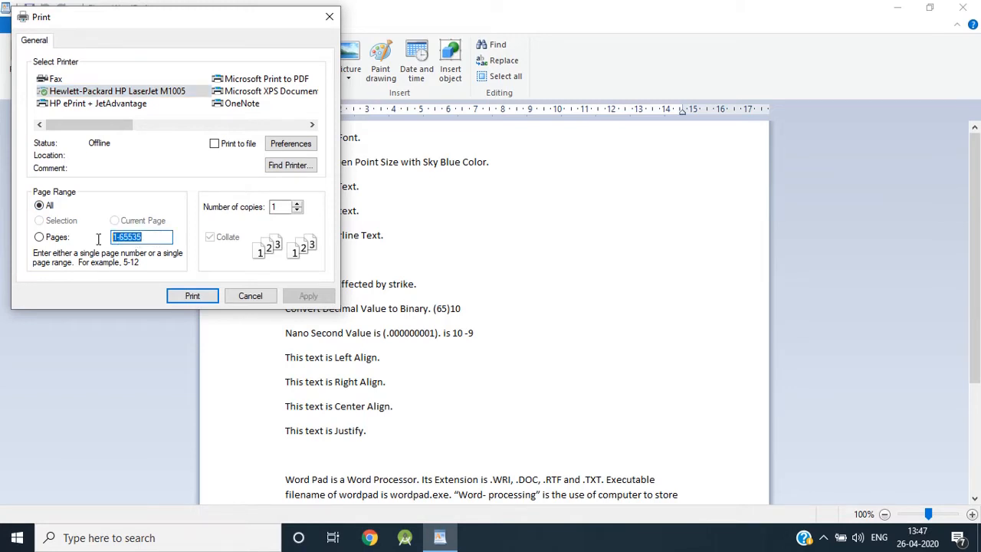
pyautogui.write('65536')
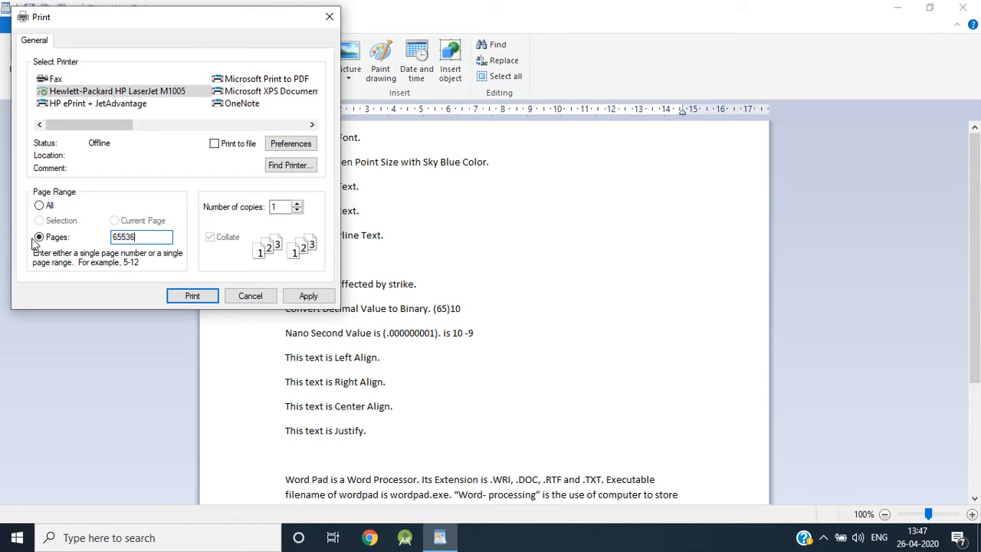
pyautogui.click(198, 297)
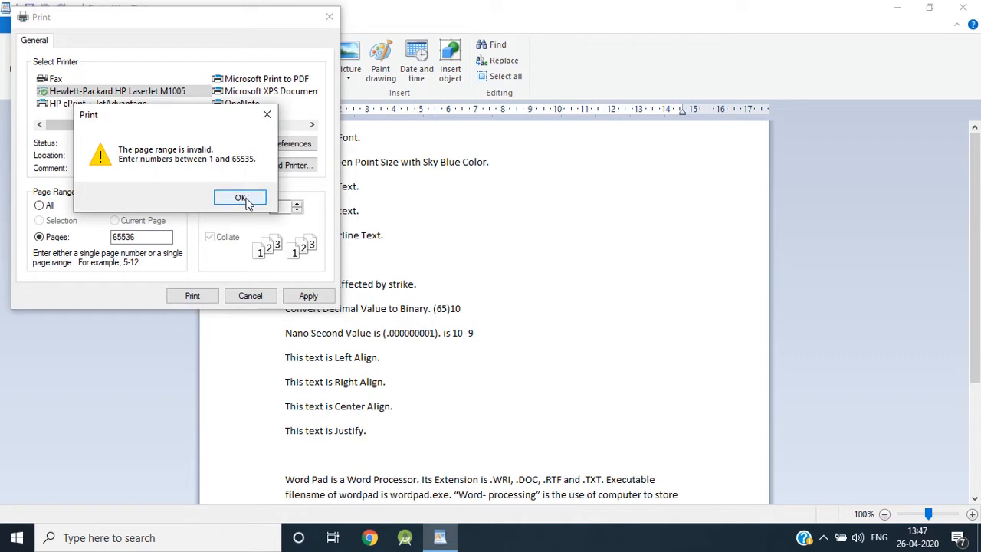
pyautogui.click(239, 197)
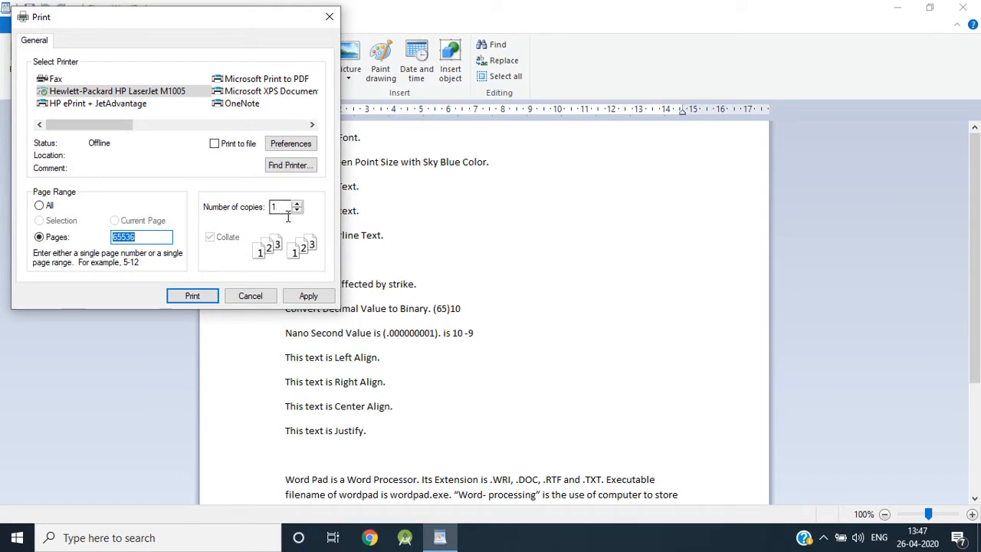
pyautogui.click(250, 295)
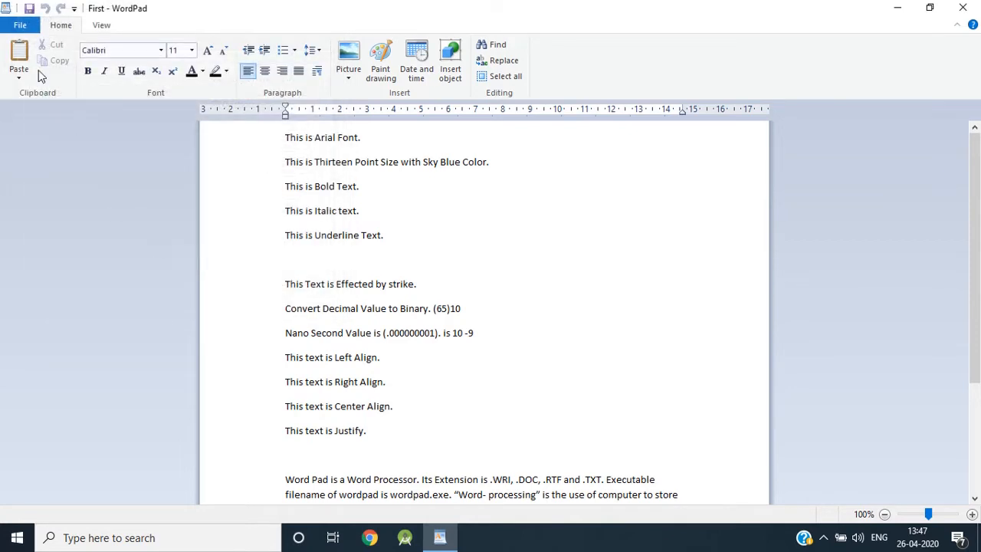
# Preview landscape orientation in the page setup, restore portrait, and look through the paper sizes while keeping A4
pyautogui.click(20, 25)
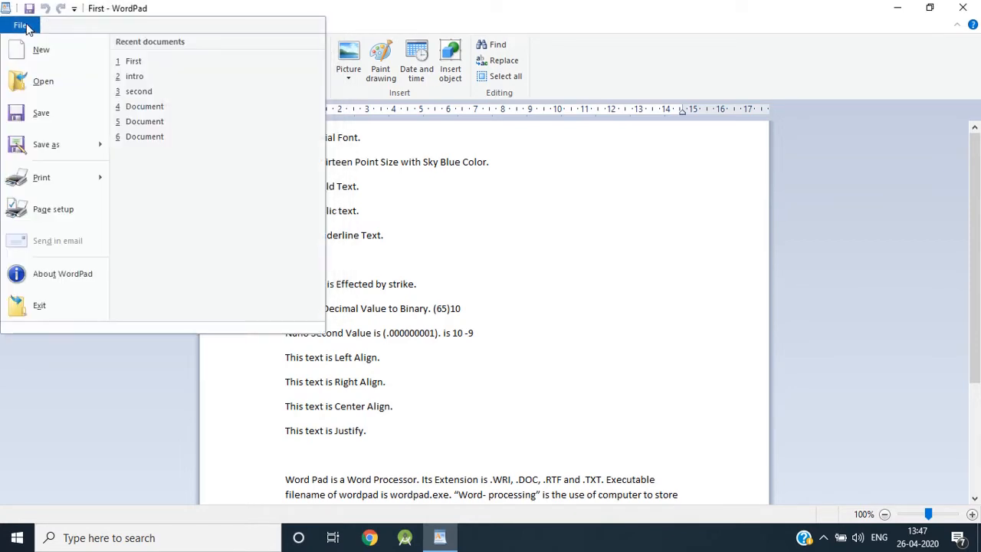
pyautogui.click(53, 209)
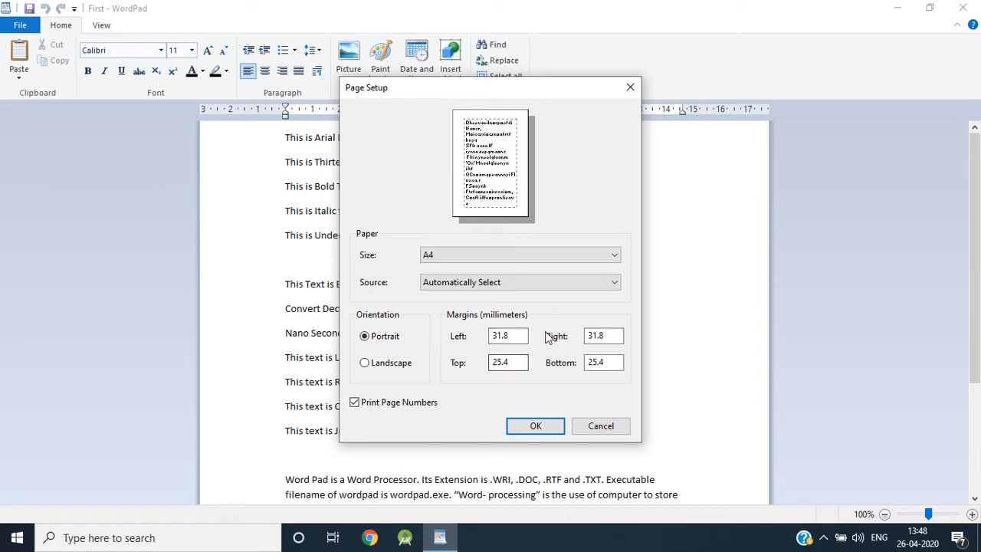
pyautogui.click(402, 367)
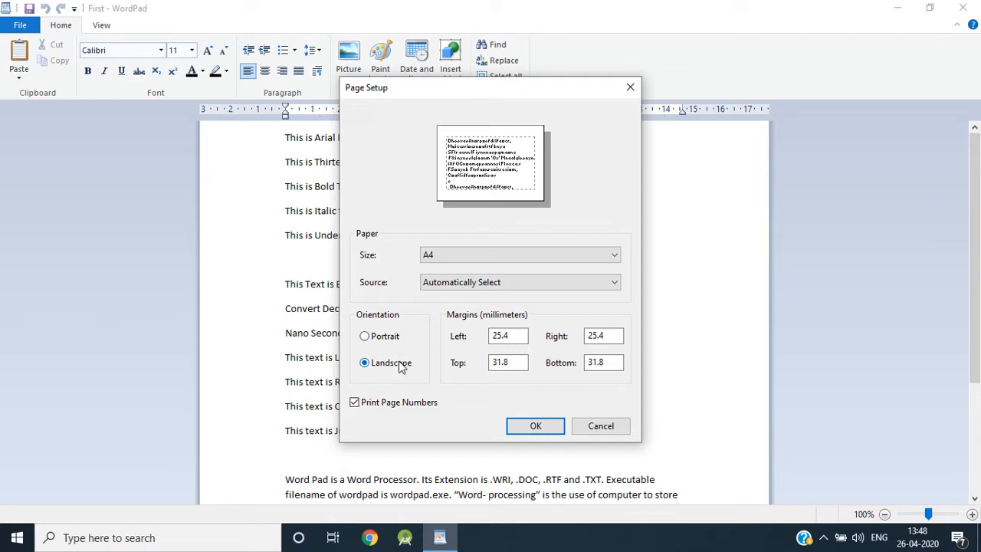
pyautogui.click(394, 343)
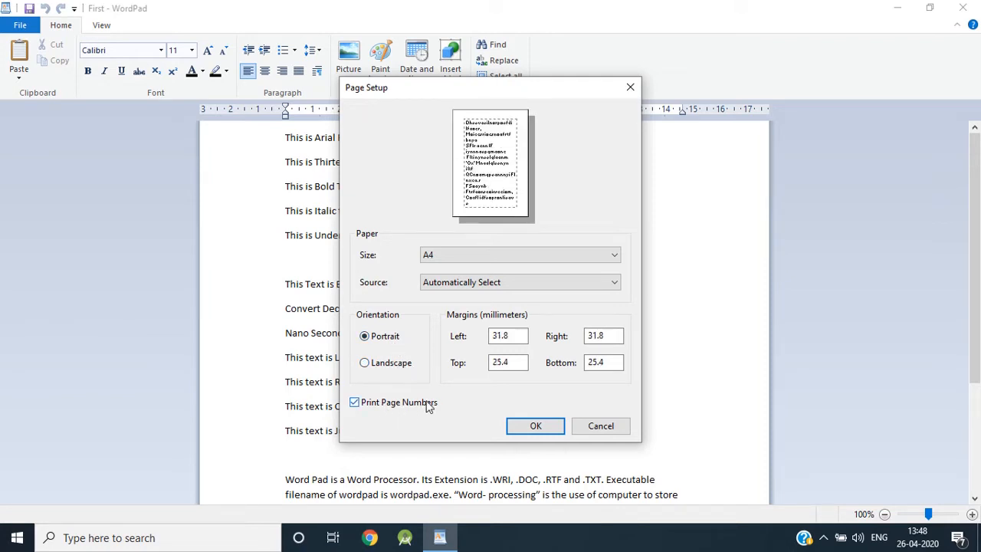
pyautogui.click(449, 255)
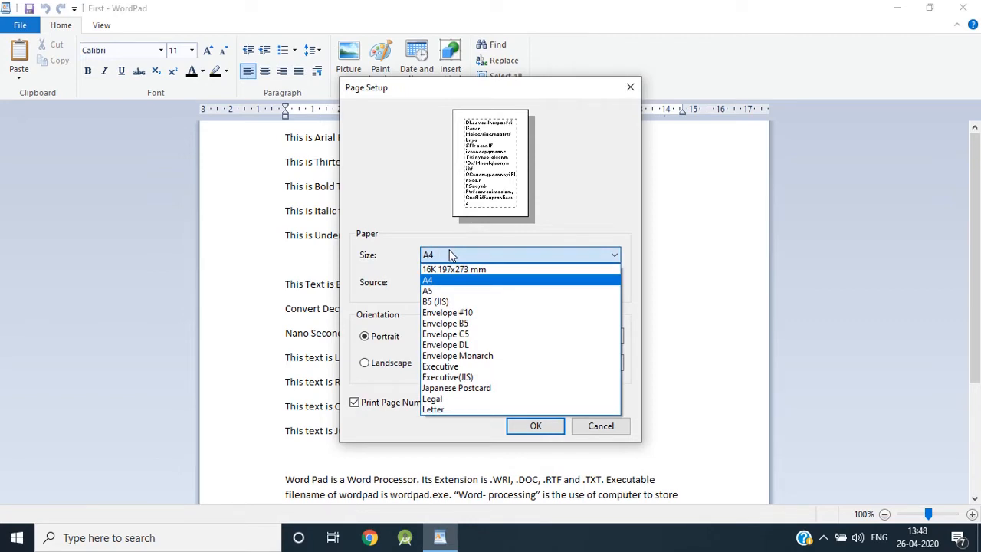
pyautogui.click(450, 256)
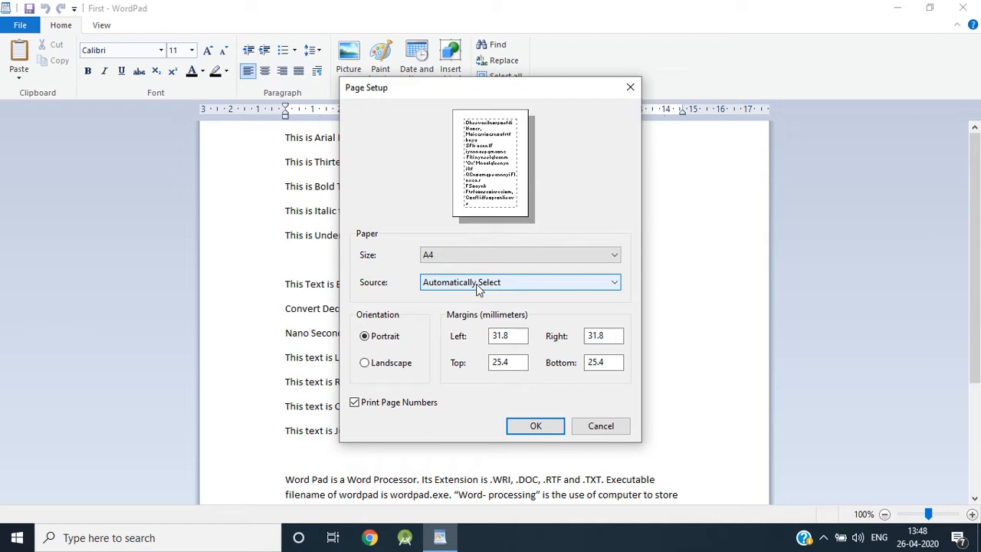
pyautogui.click(534, 426)
# View the About information for WordPad and return to the document
pyautogui.click(20, 26)
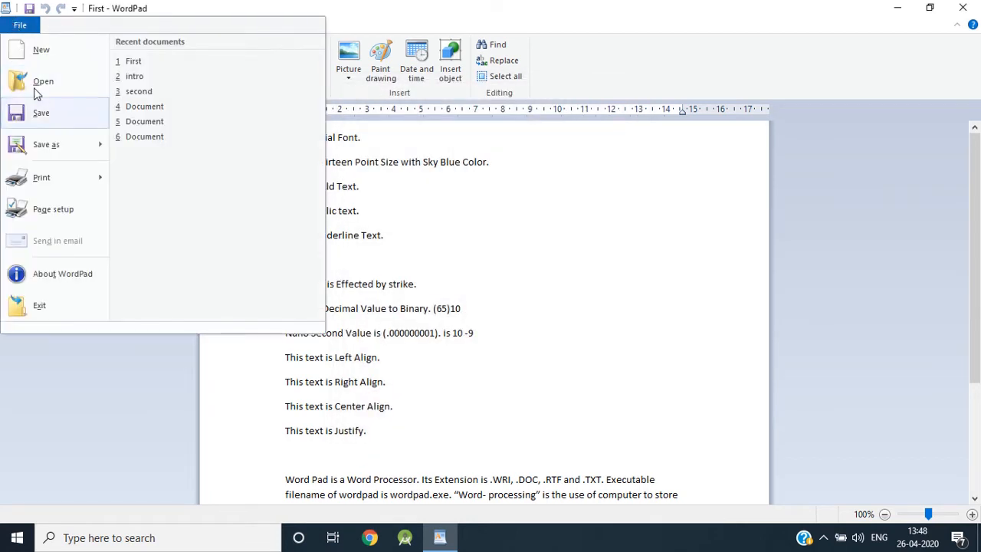
pyautogui.click(72, 279)
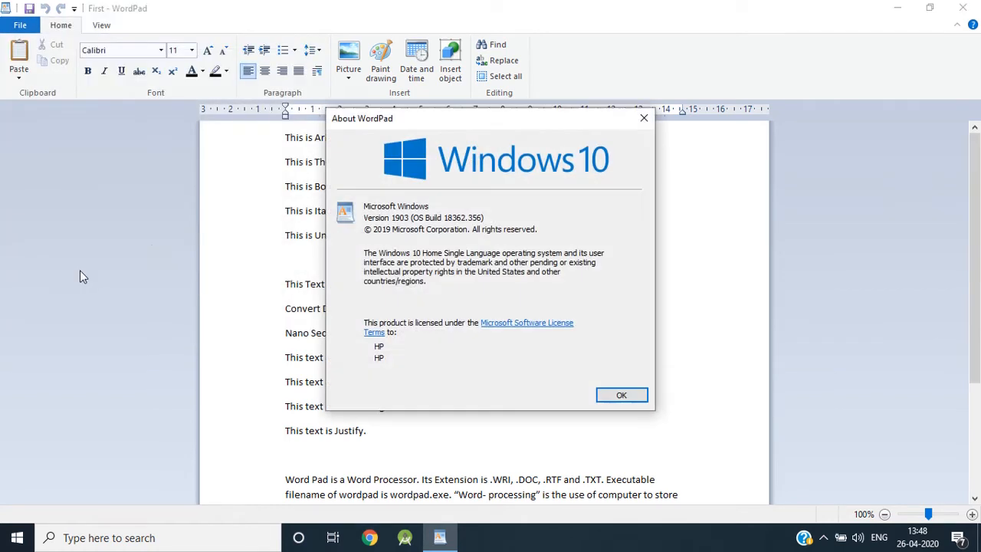
pyautogui.click(620, 392)
pyautogui.click(14, 28)
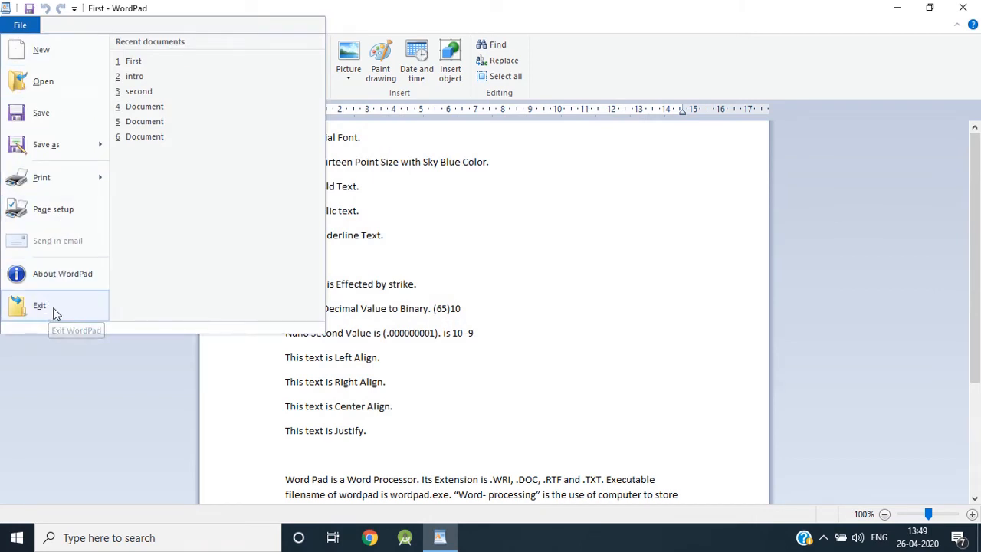
pyautogui.click(526, 273)
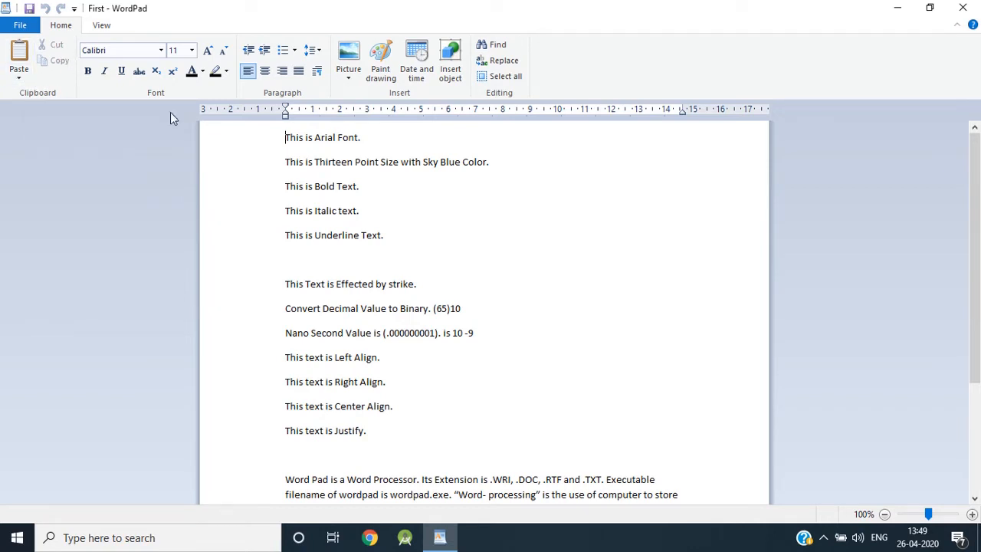
# Select the text from "Its Extension" through "wordpad.exe", and put the cursor just before "Its"
pyautogui.scroll(-4, 512, 236)
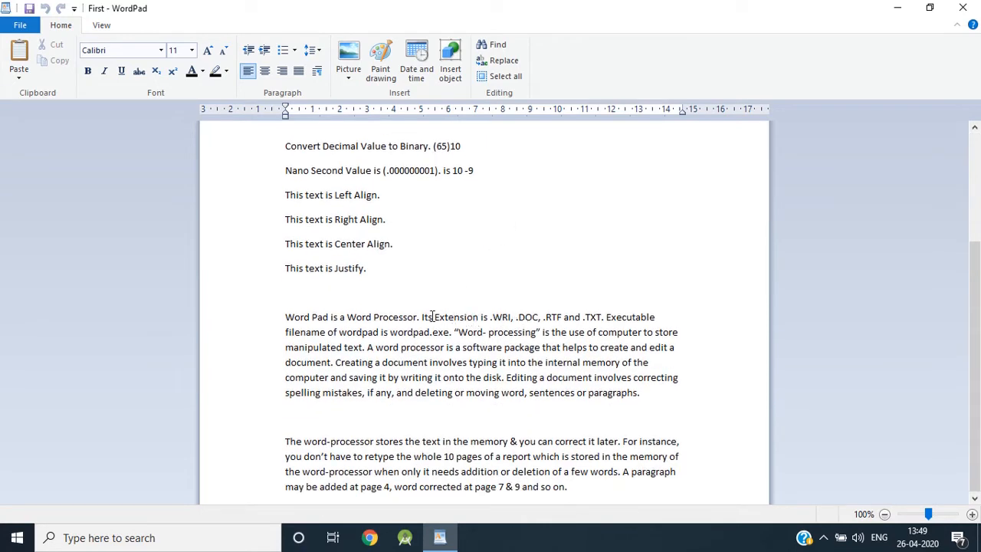
pyautogui.moveTo(419, 316); pyautogui.dragTo(451, 331)
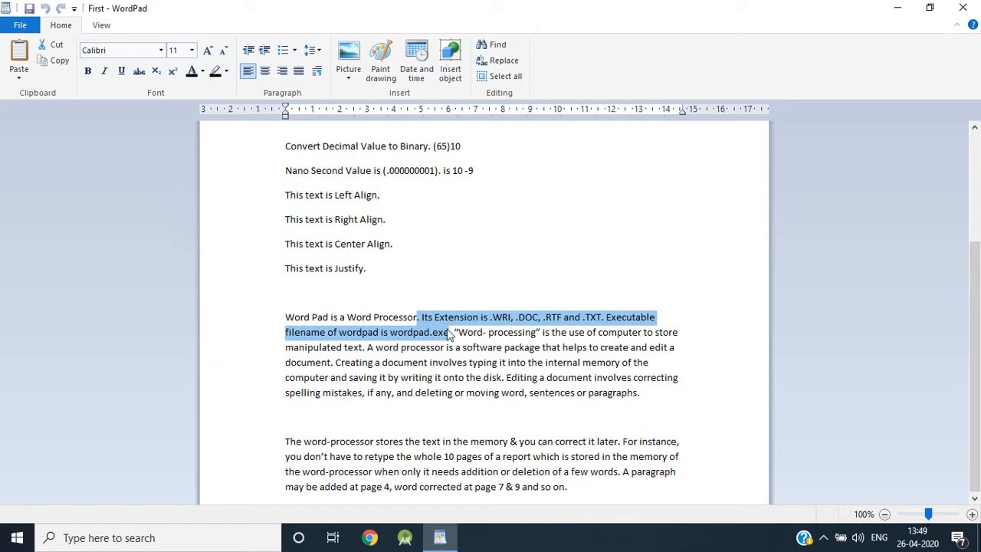
pyautogui.click(422, 320)
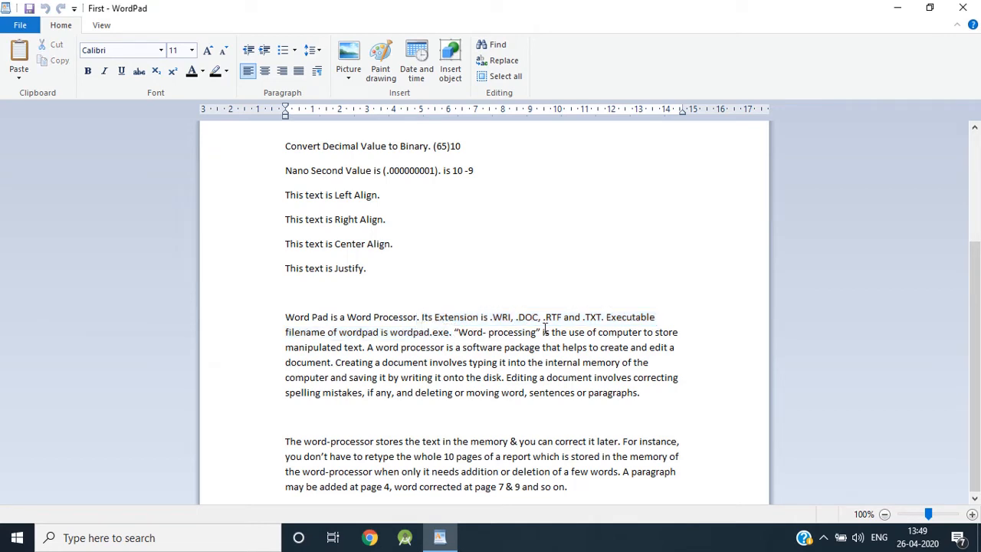
# Select text forward one character at a time, starting at "Its" and continuing through "Extension" in the Word Pad paragraph
pyautogui.hotkey('shift', 'Right')
pyautogui.hotkey('shift', 'Right')
pyautogui.hotkey('shift', 'Right')
pyautogui.hotkey('shift', 'Right')
pyautogui.hotkey('shift', 'Right')
pyautogui.hotkey('shift', 'Right')
pyautogui.hotkey('shift', 'Right')
pyautogui.hotkey('shift', 'Right')
pyautogui.hotkey('shift', 'Right')
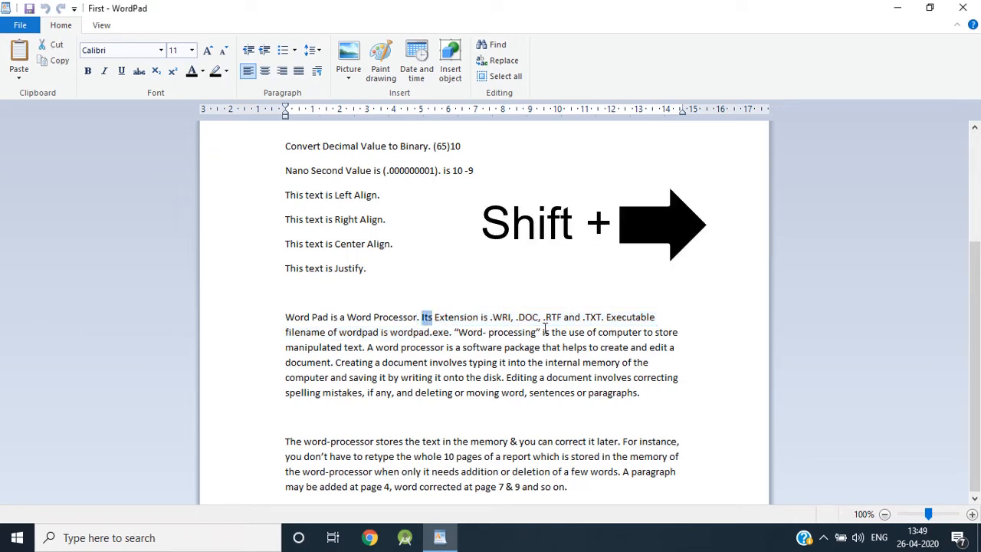
pyautogui.hotkey('shift', 'Right')
pyautogui.hotkey('shift', 'Right')
pyautogui.hotkey('shift', 'Right')
pyautogui.hotkey('shift', 'Right')
pyautogui.hotkey('shift', 'Right')
pyautogui.hotkey('shift', 'Right')
pyautogui.hotkey('shift', 'Right')
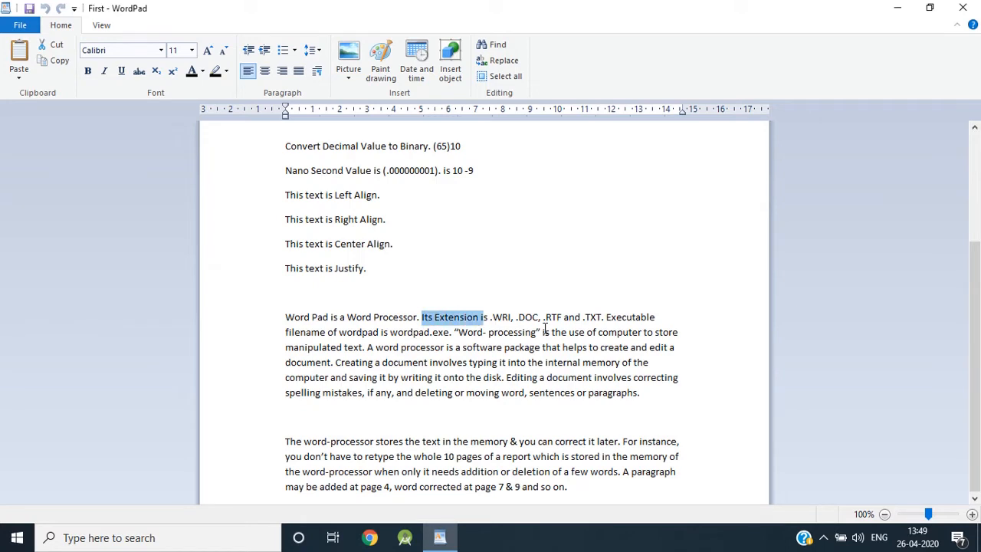
# Select text backward one character at a time from before "Its" across the preceding word "Processor."
pyautogui.press('Left')
pyautogui.hotkey('shift', 'Left')
pyautogui.hotkey('shift', 'Left')
pyautogui.hotkey('shift', 'Left')
pyautogui.hotkey('shift', 'Left')
pyautogui.hotkey('shift', 'Left')
pyautogui.hotkey('shift', 'Left')
pyautogui.hotkey('shift', 'Left')
pyautogui.hotkey('shift', 'Left')
pyautogui.hotkey('shift', 'Left')
pyautogui.hotkey('shift', 'Left')
pyautogui.hotkey('shift', 'Left')
pyautogui.hotkey('shift', 'Left')
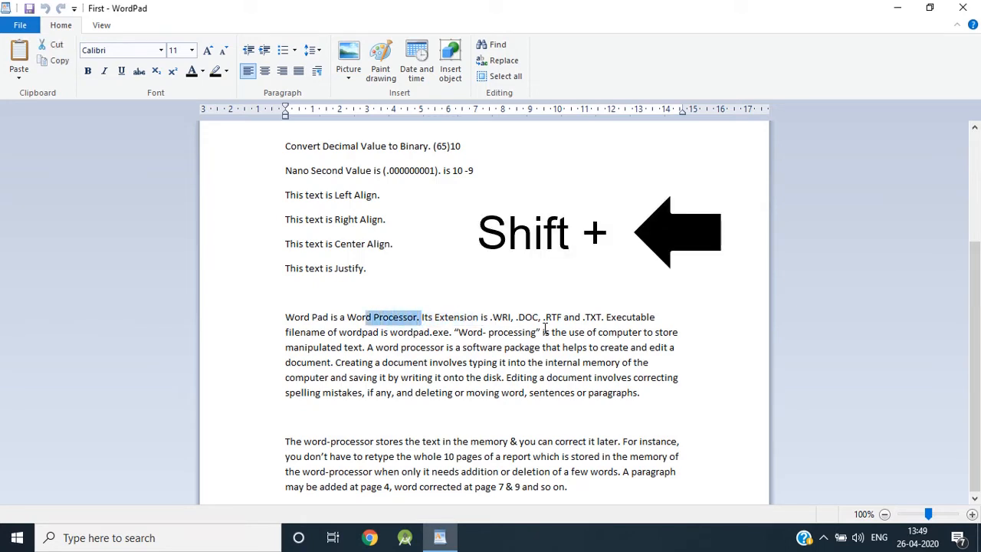
# Starting before "Its", extend and shrink the selection line by line within the Word Pad paragraph
pyautogui.press('Right')
pyautogui.hotkey('shift', 'Down')
pyautogui.hotkey('shift', 'Down')
pyautogui.hotkey('shift', 'Down')
pyautogui.hotkey('shift', 'Down')
pyautogui.hotkey('shift', 'Down')
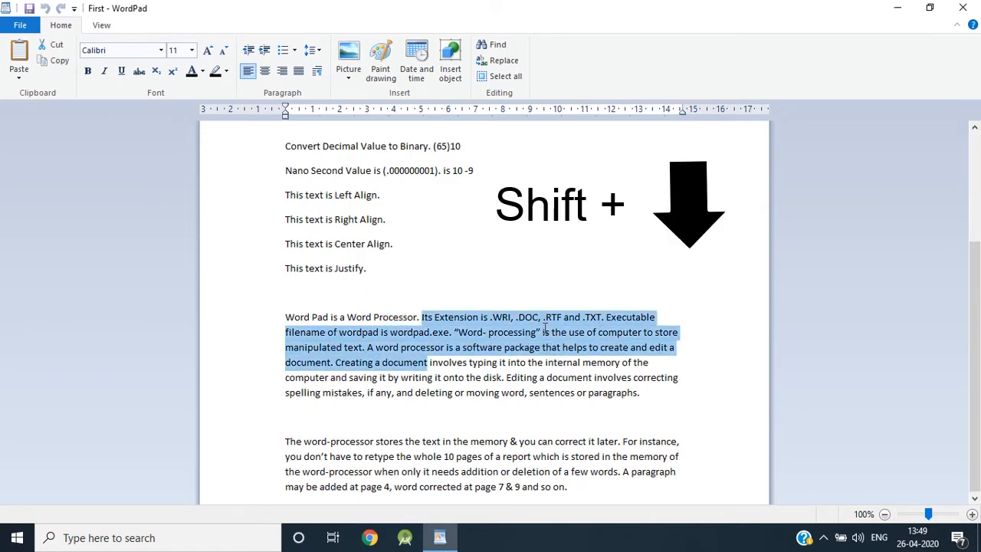
pyautogui.hotkey('shift', 'Up')
pyautogui.hotkey('shift', 'Up')
pyautogui.hotkey('shift', 'Up')
pyautogui.hotkey('shift', 'Up')
pyautogui.hotkey('shift', 'Up')
pyautogui.hotkey('shift', 'Up')
pyautogui.hotkey('shift', 'Up')
pyautogui.hotkey('shift', 'Up')
pyautogui.hotkey('shift', 'Up')
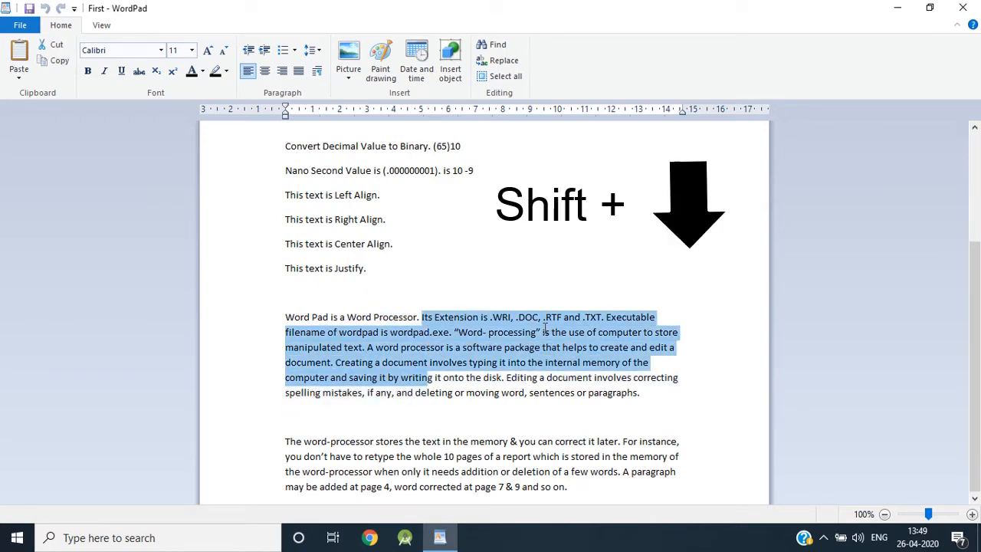
pyautogui.hotkey('shift', 'Down')
pyautogui.hotkey('shift', 'Down')
pyautogui.hotkey('shift', 'Down')
pyautogui.hotkey('shift', 'Down')
pyautogui.hotkey('shift', 'Down')
pyautogui.hotkey('shift', 'Down')
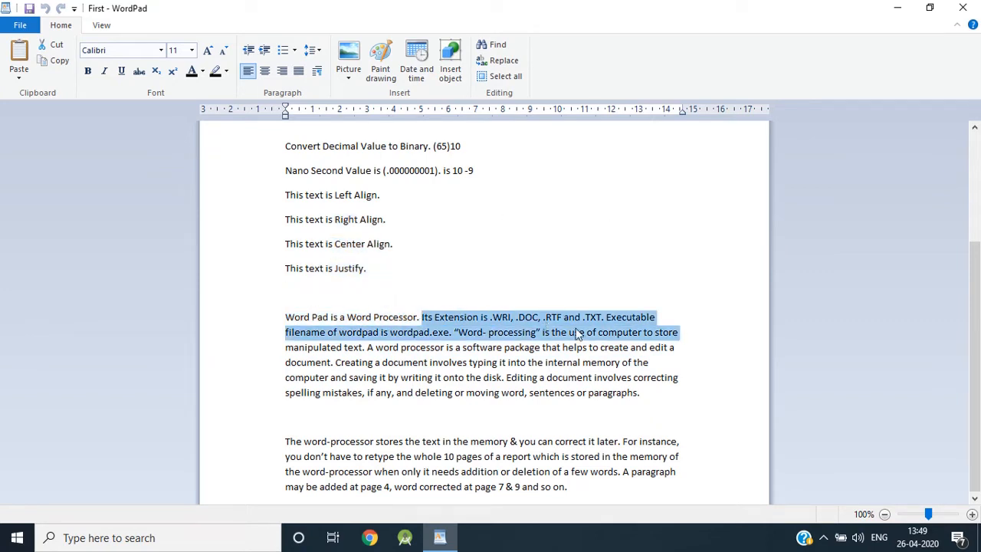
# Select the single word "processor" in the paragraph's third line, expand the selection to the whole paragraph, and deselect it
pyautogui.click(426, 374)
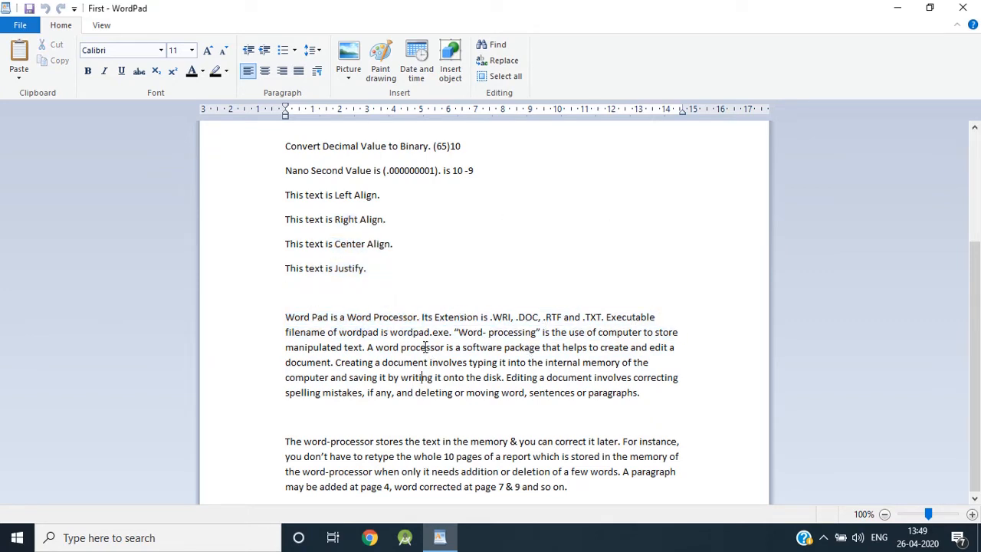
pyautogui.doubleClick(426, 347)
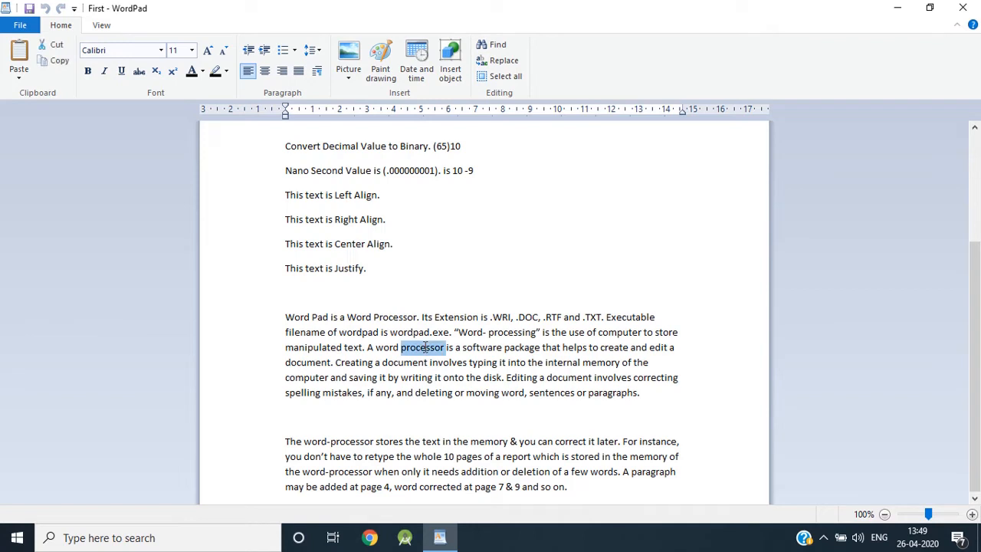
pyautogui.tripleClick(425, 348)
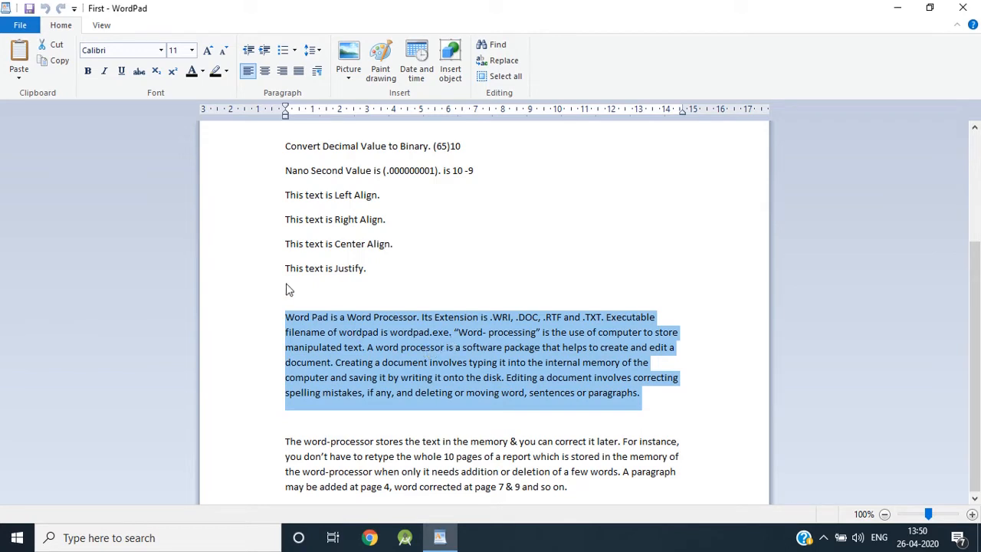
pyautogui.click(408, 334)
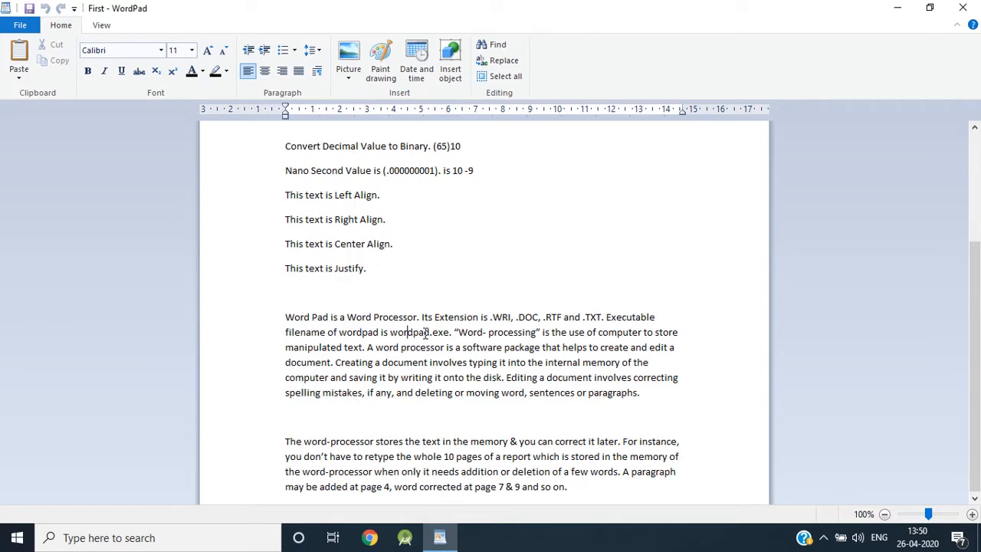
# Cut "Word Pad is a Word Processor" from the paragraph and paste it on the blank line below "This is Underline Text."
pyautogui.moveTo(418, 316); pyautogui.dragTo(305, 317)
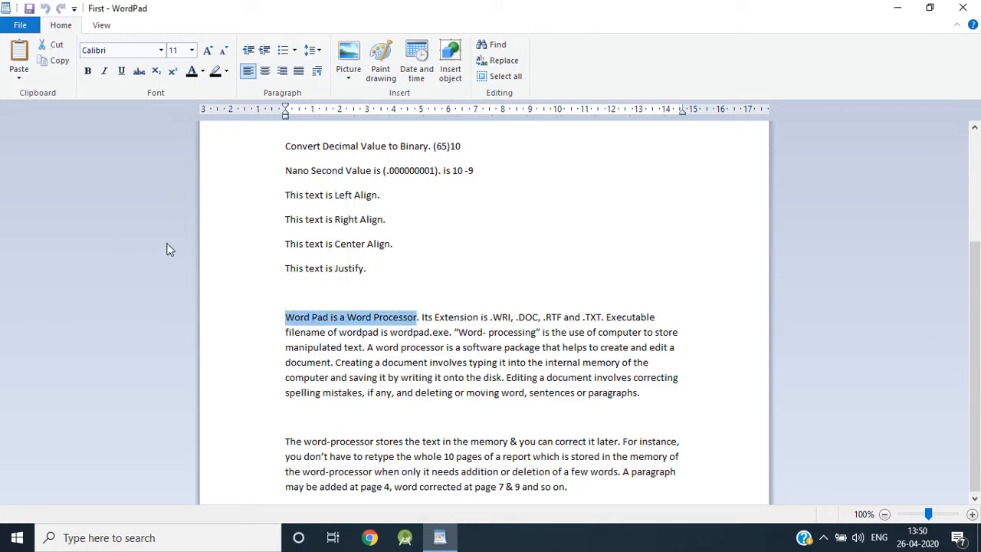
pyautogui.click(56, 46)
pyautogui.scroll(2, 412, 279)
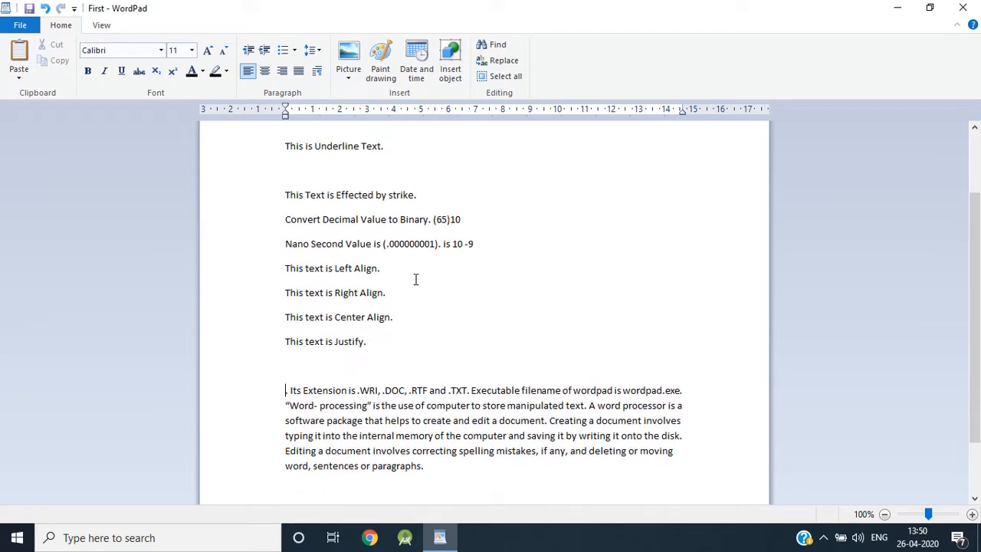
pyautogui.scroll(2, 426, 279)
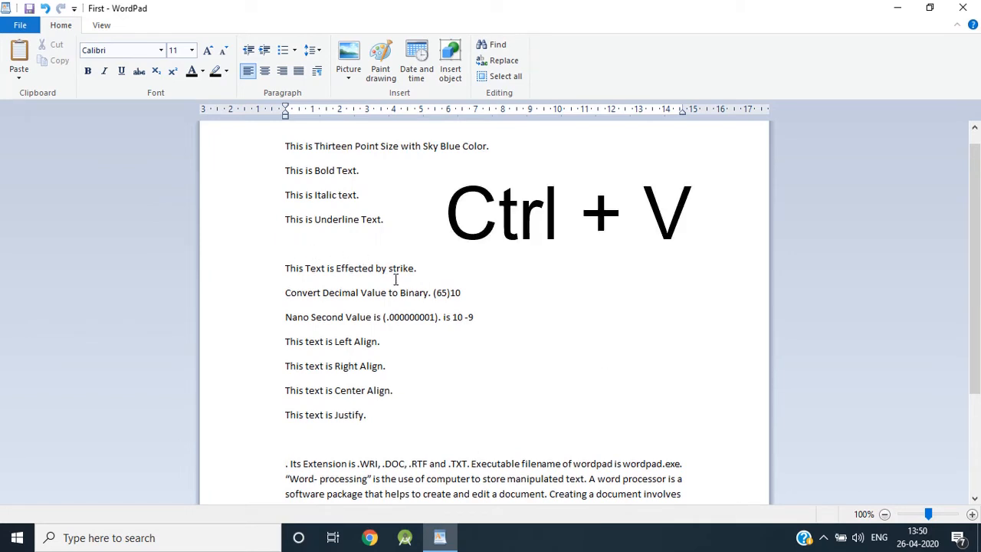
pyautogui.hotkey('ctrl', 'v')
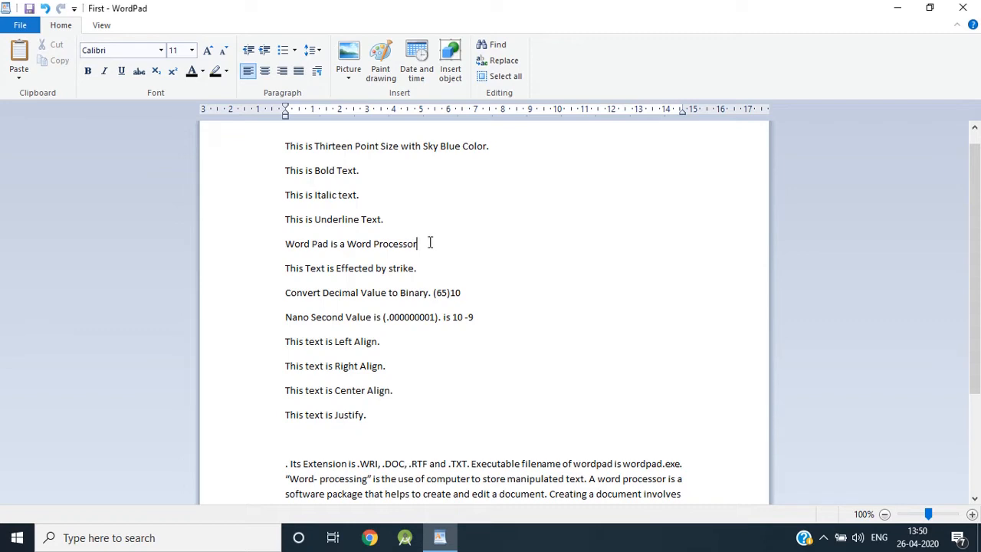
# Undo the paste and the cut of "Word Pad is a Word Processor"
pyautogui.click(44, 8)
pyautogui.click(45, 9)
pyautogui.scroll(-1, 291, 201)
pyautogui.scroll(-2, 291, 201)
pyautogui.click(396, 392)
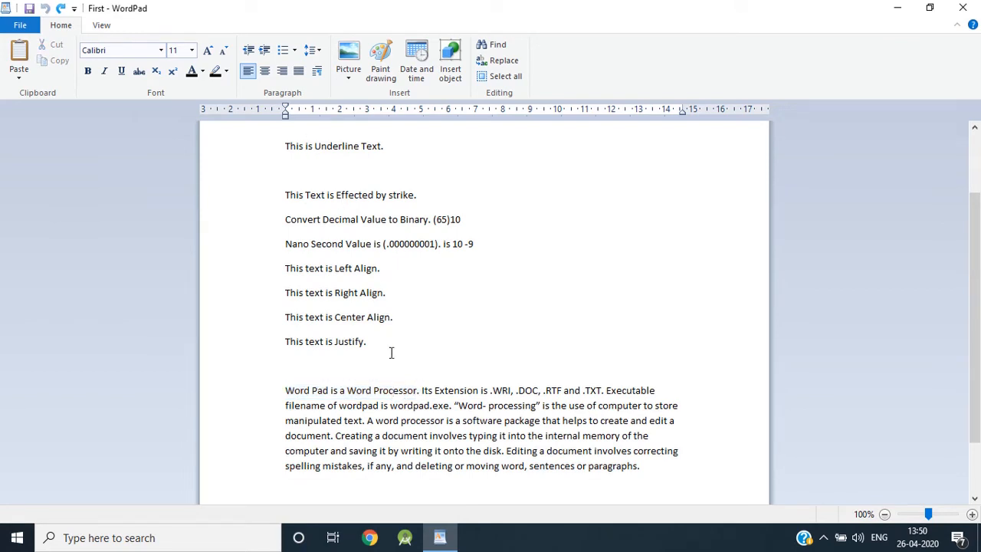
# Copy the sentence "Word Pad is a Word Processor." onto the blank line below "This is Underline Text."
pyautogui.moveTo(420, 391); pyautogui.dragTo(302, 398)
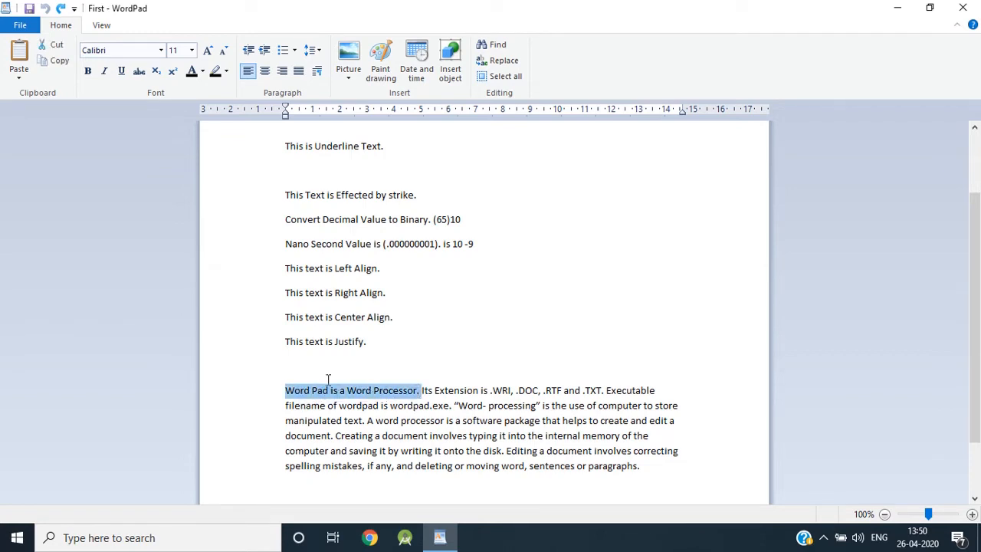
pyautogui.hotkey('ctrl', 'c')
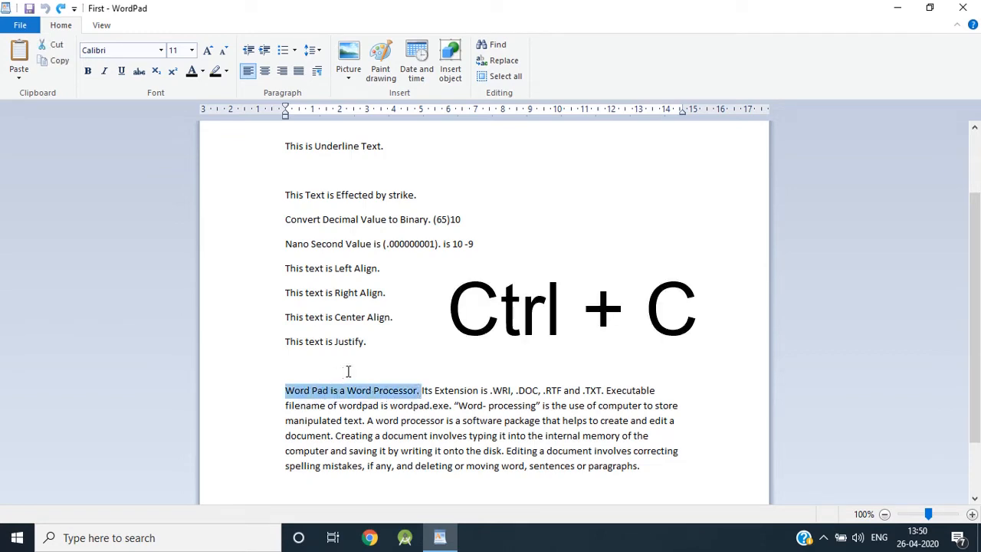
pyautogui.click(323, 168)
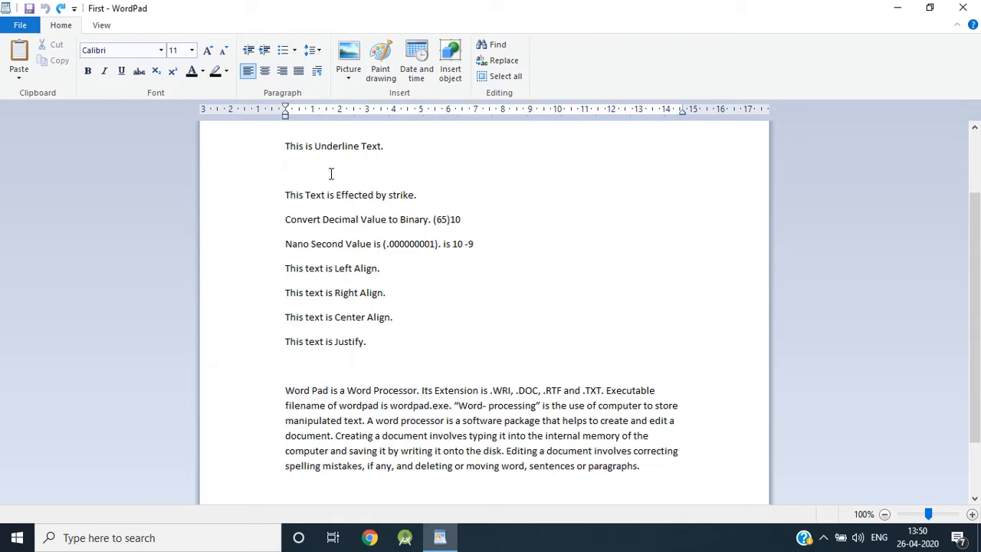
pyautogui.hotkey('ctrl', 'v')
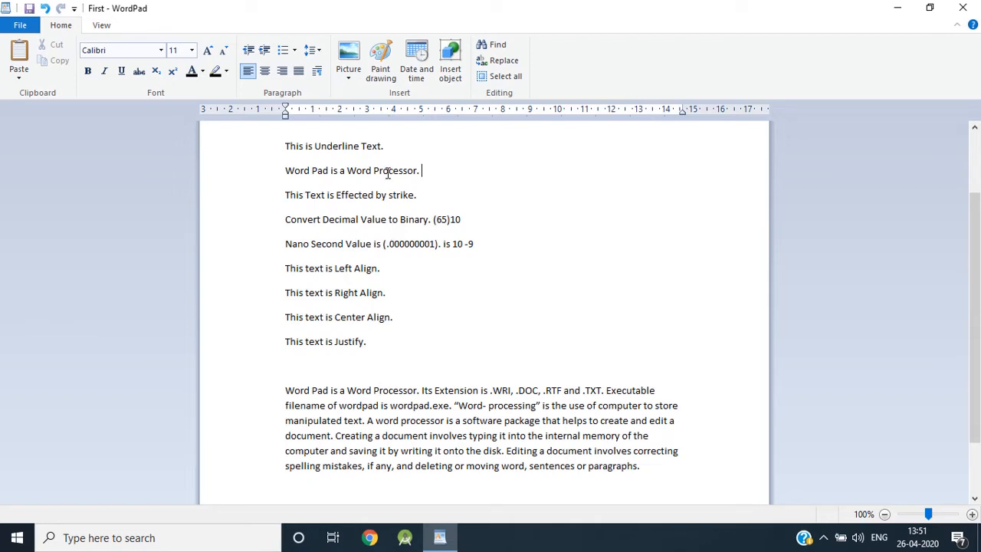
pyautogui.click(20, 75)
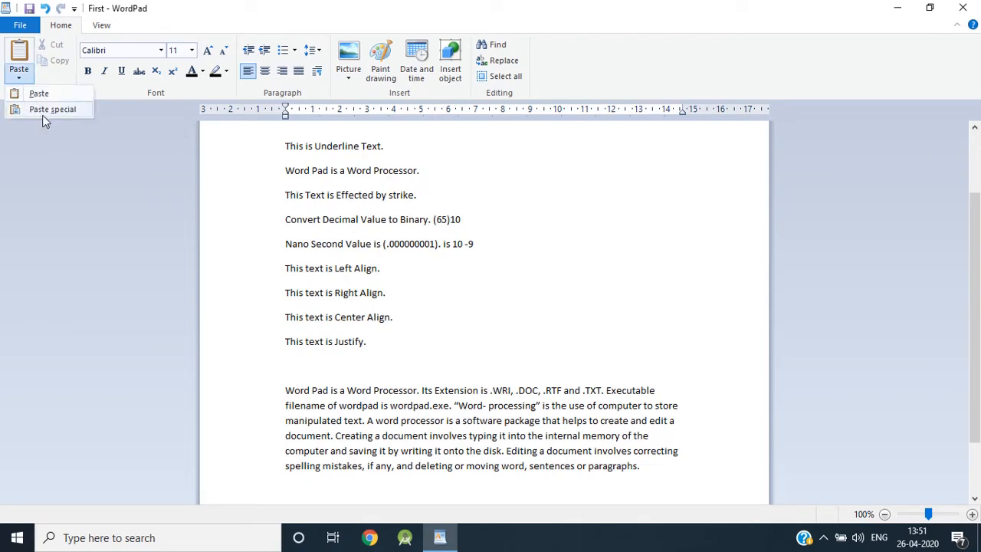
pyautogui.click(368, 239)
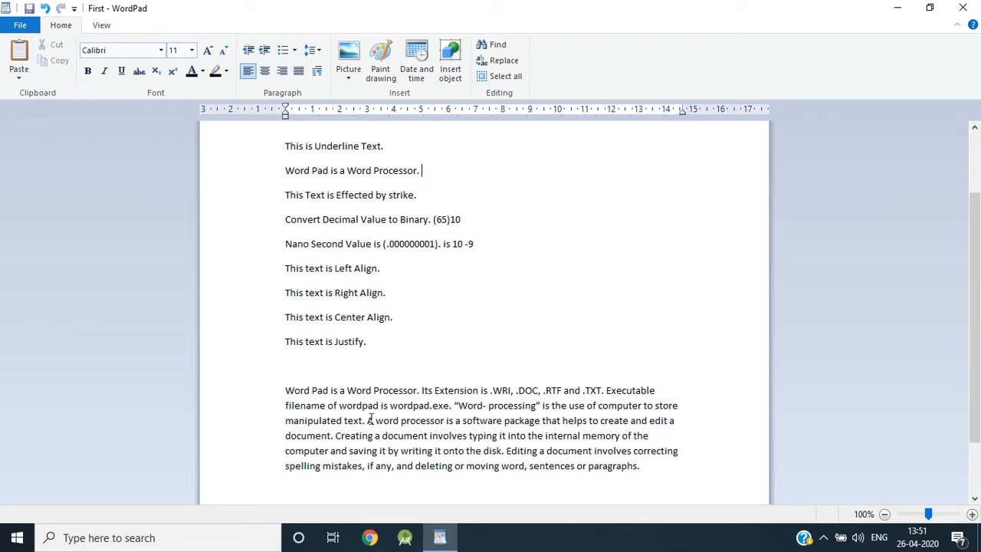
# Open Paint and draw a six-point star about 120 by 107 px on the canvas
pyautogui.click(213, 544)
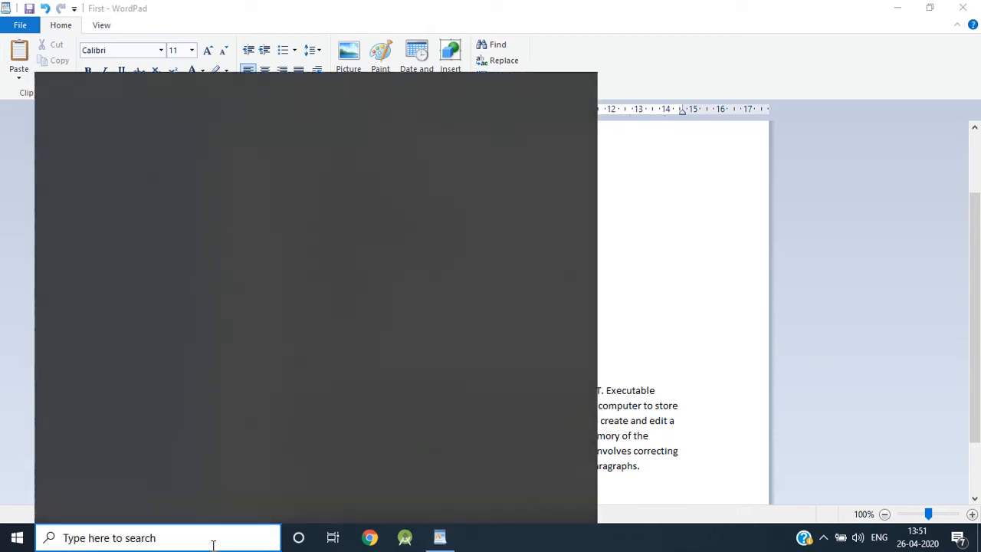
pyautogui.write('paint')
pyautogui.press('Return')
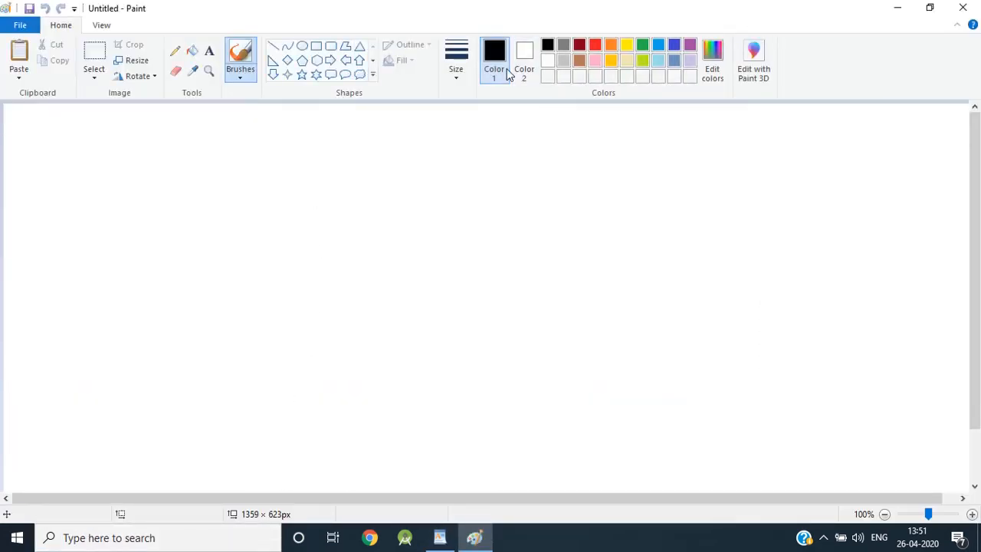
pyautogui.click(316, 74)
pyautogui.moveTo(188, 158); pyautogui.dragTo(277, 238)
# Copy the star using a rectangular selection of about 169 by 139 px and switch back to WordPad
pyautogui.click(94, 80)
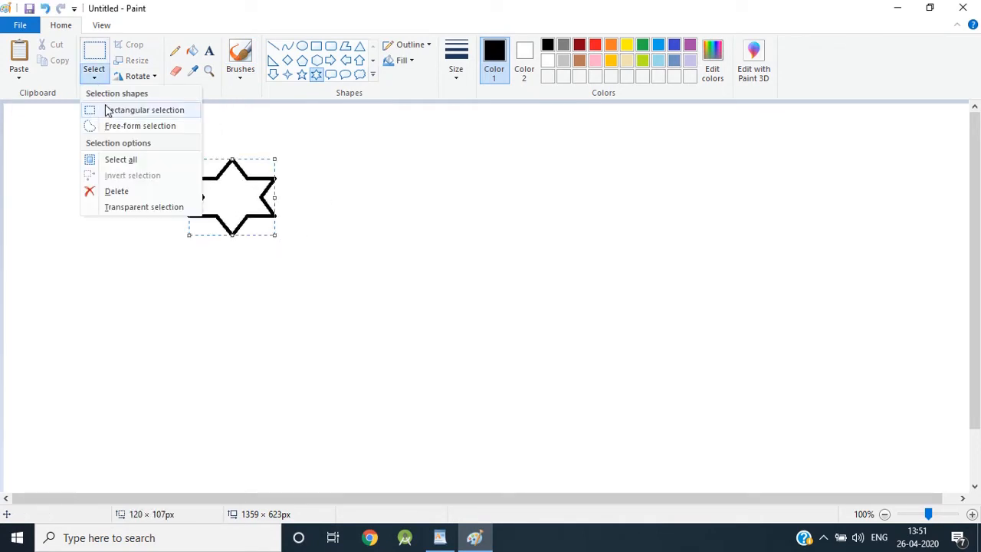
pyautogui.click(107, 108)
pyautogui.moveTo(173, 146); pyautogui.dragTo(296, 245)
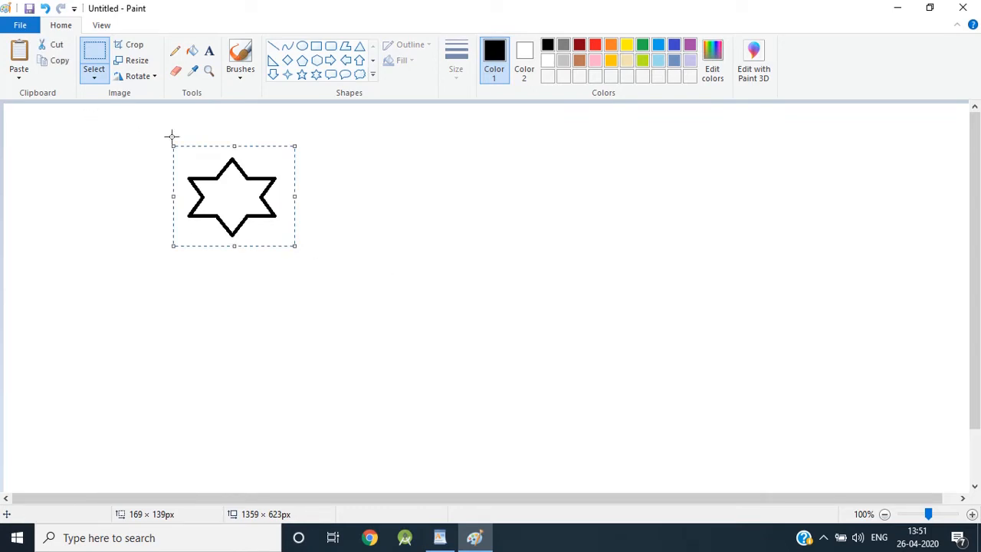
pyautogui.click(439, 537)
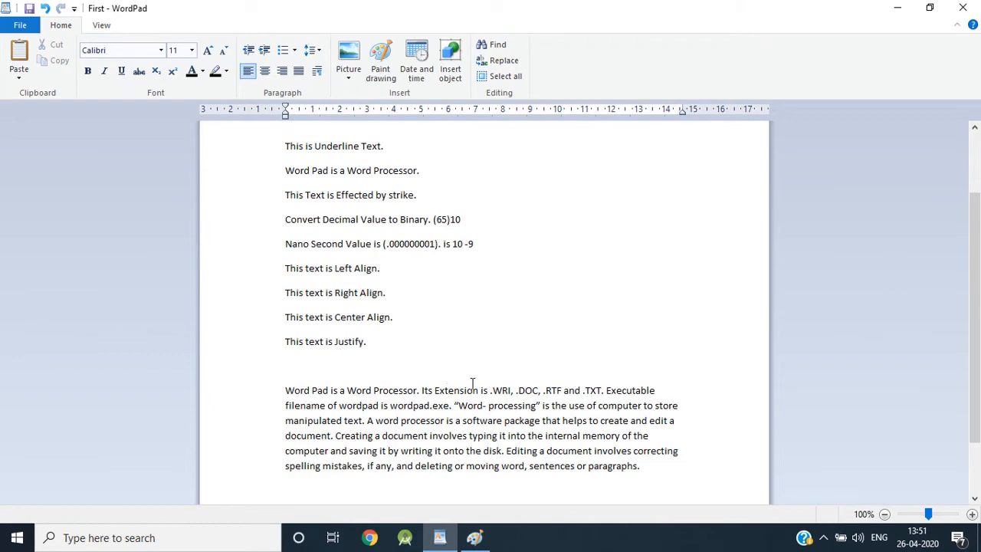
# Paste the star on the blank line below "This text is Justify." and undo the paste
pyautogui.hotkey('ctrl', 'v')
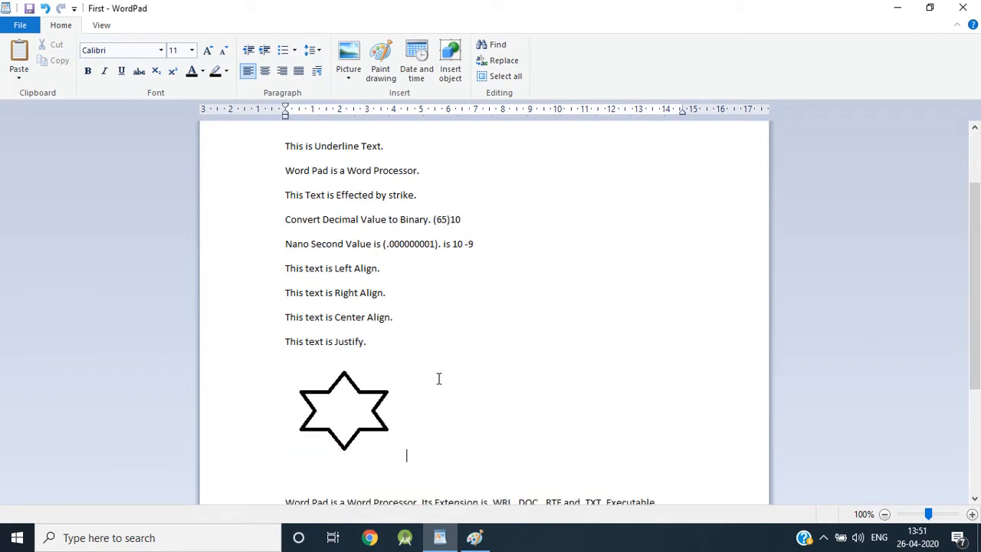
pyautogui.hotkey('ctrl', 'z')
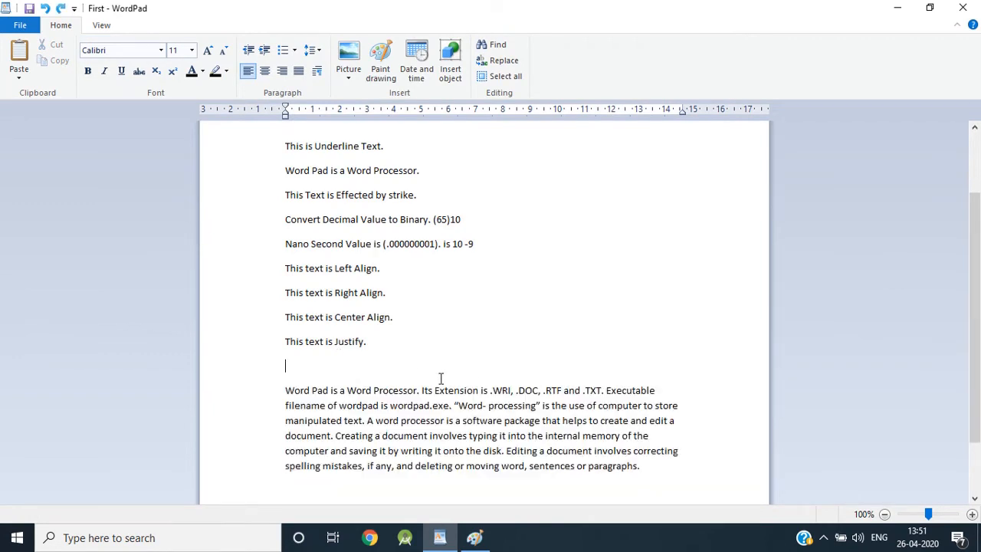
# Use Paste Special to insert the star as a Paintbrush Picture below "This text is Justify." and select the inserted picture
pyautogui.click(20, 74)
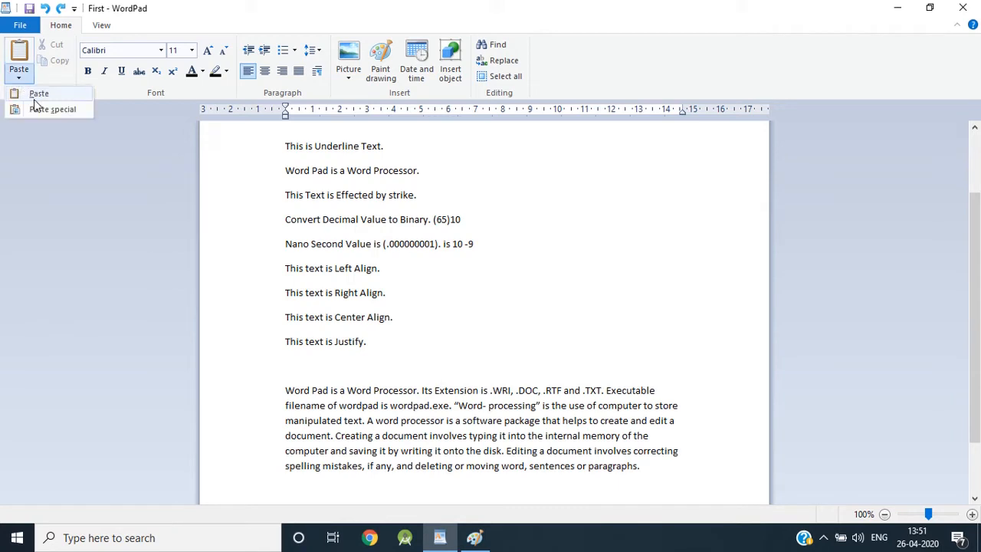
pyautogui.click(35, 110)
pyautogui.click(444, 246)
pyautogui.click(457, 238)
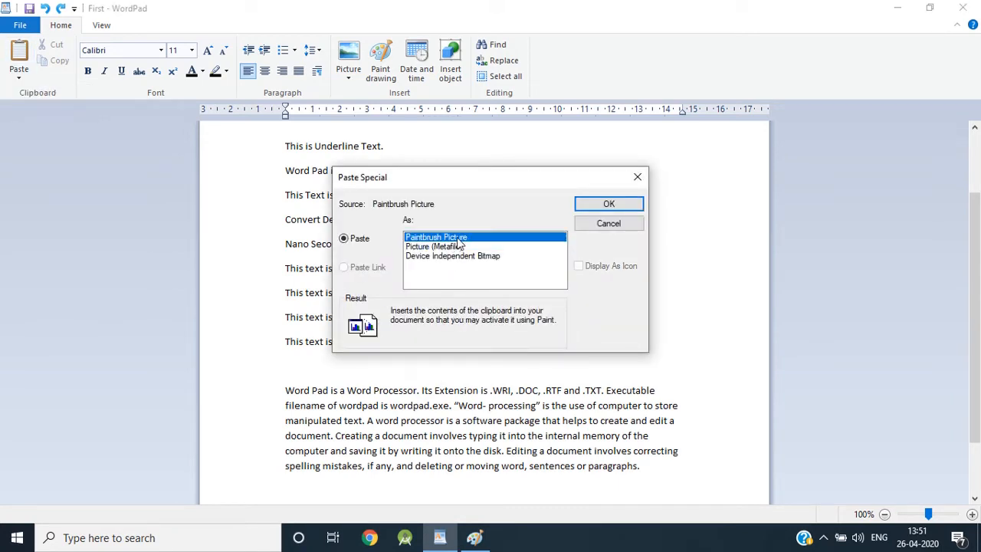
pyautogui.click(609, 204)
pyautogui.click(437, 387)
pyautogui.click(369, 404)
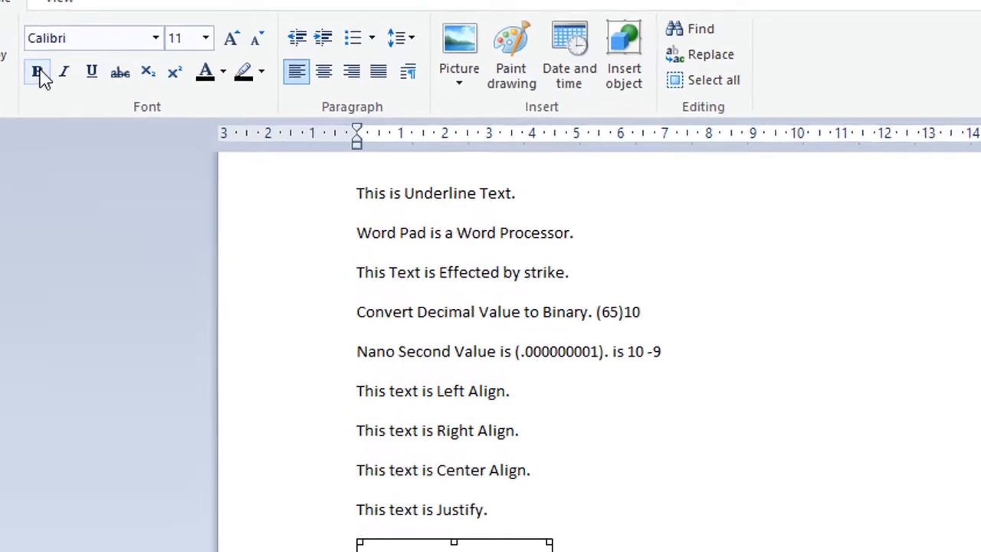
# Make the line "This is Bold Text." bold and the line "This is Italic text." italic
pyautogui.scroll(3, 536, 307)
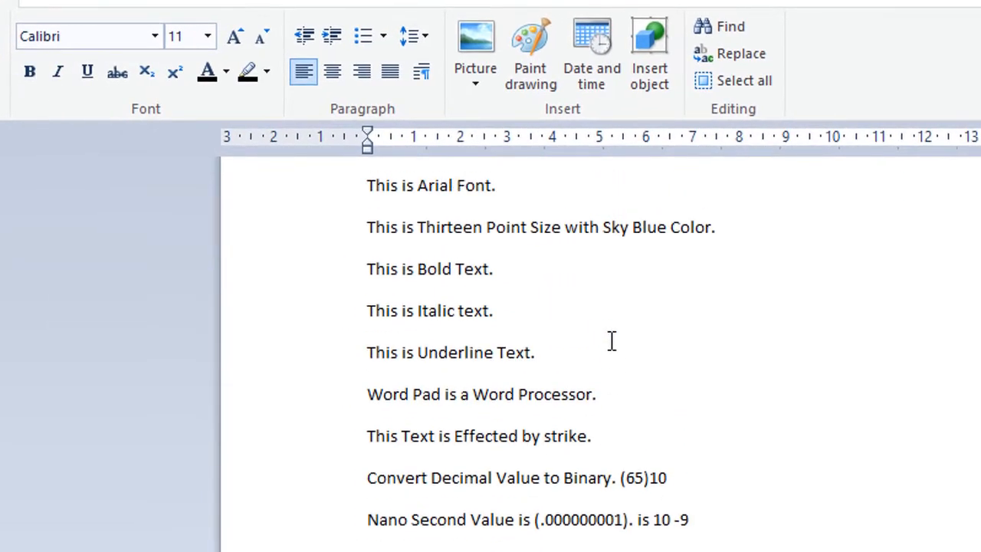
pyautogui.moveTo(532, 274); pyautogui.dragTo(377, 268)
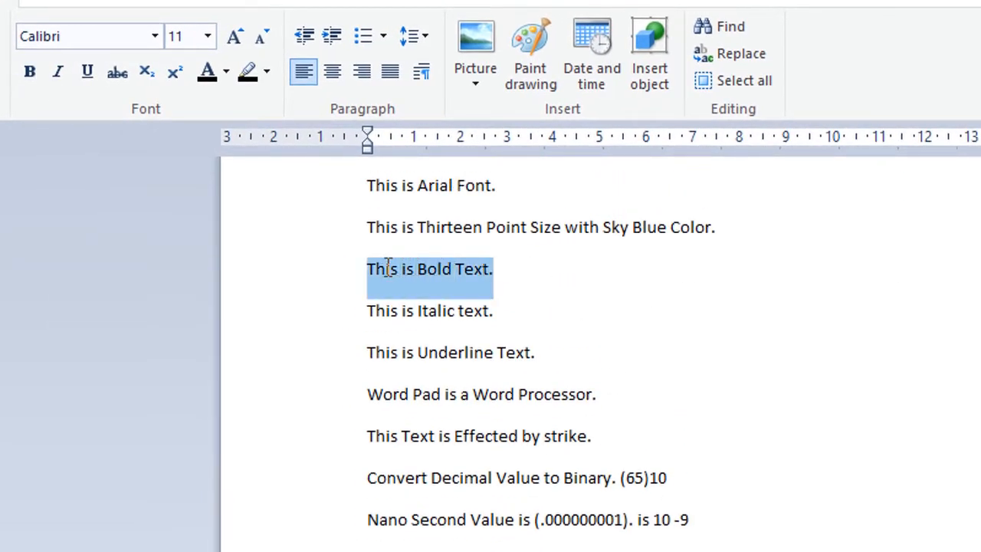
pyautogui.click(28, 73)
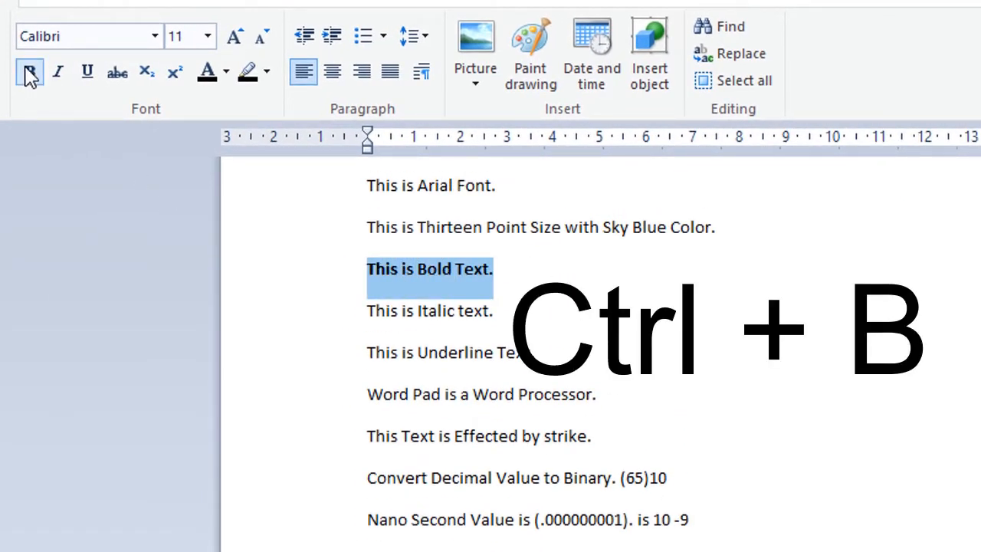
pyautogui.moveTo(508, 308); pyautogui.dragTo(378, 289)
pyautogui.click(60, 77)
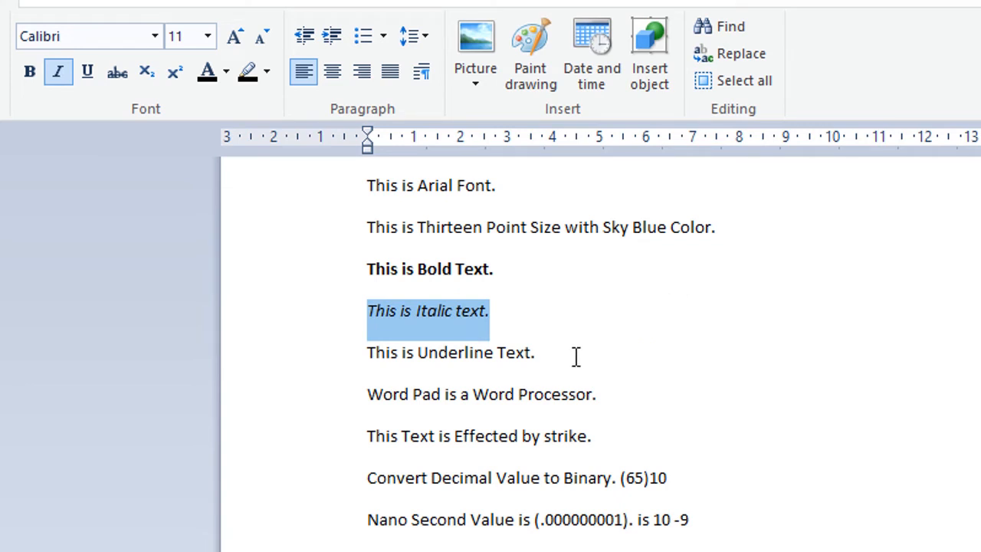
# Underline the line "This is Underline Text." and apply strikethrough to "This Text is Effected by strike."
pyautogui.moveTo(554, 353); pyautogui.dragTo(367, 351)
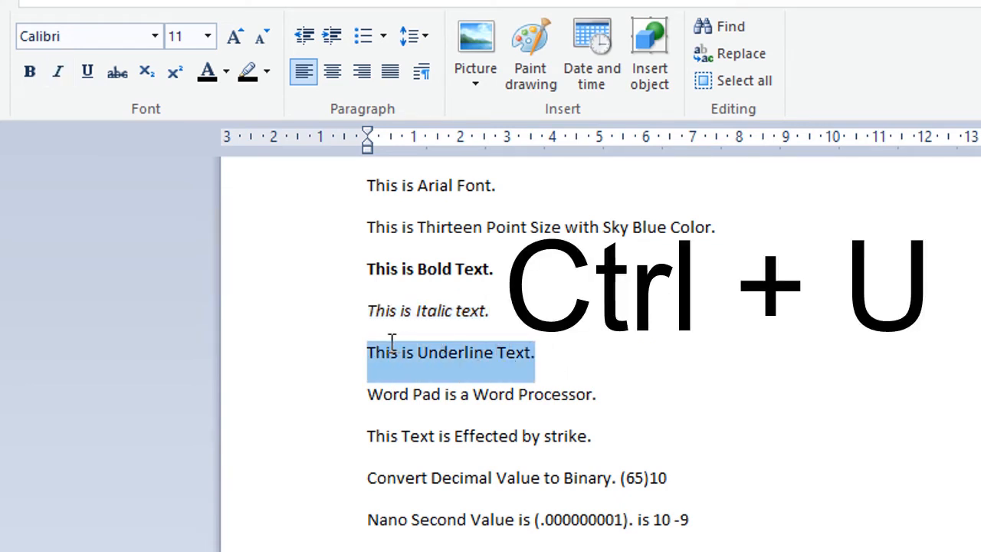
pyautogui.click(87, 72)
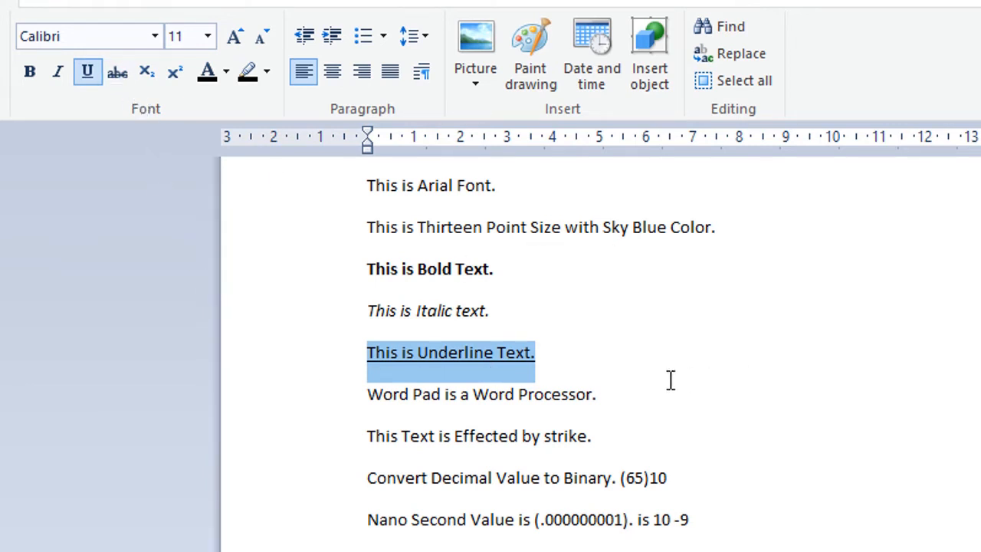
pyautogui.moveTo(633, 433); pyautogui.dragTo(369, 433)
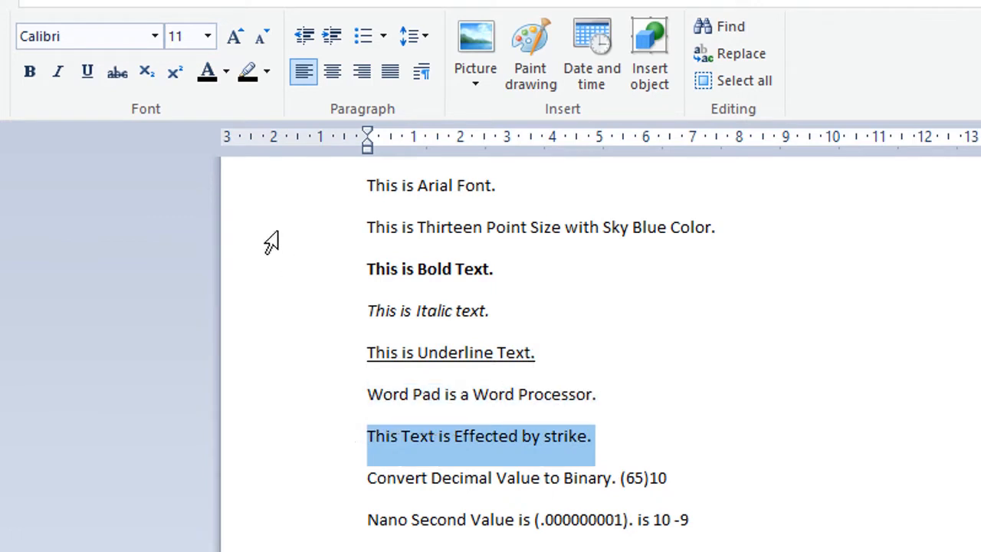
pyautogui.click(121, 81)
pyautogui.click(634, 436)
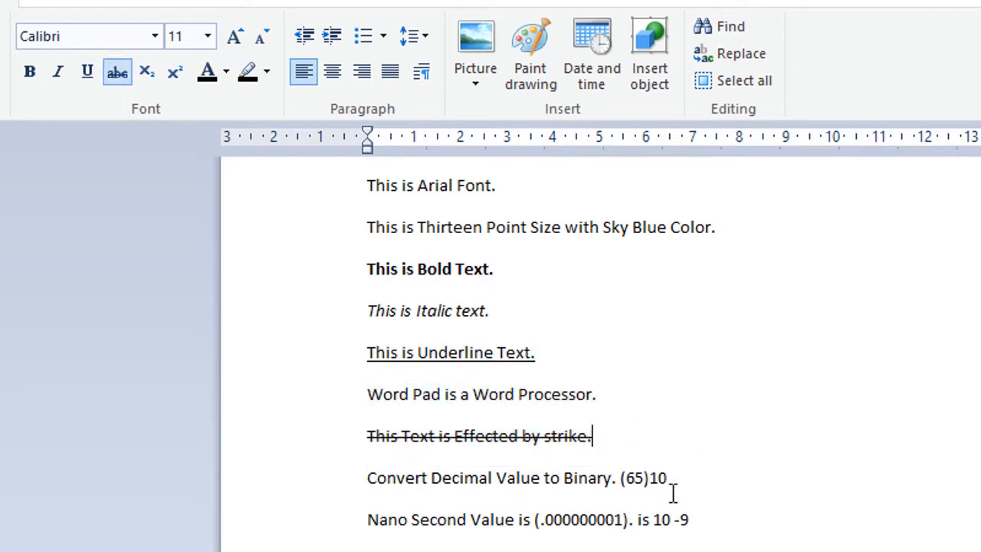
# Insert three lines reading "Sale", "Rs. 7500/-" and "Rs. 5000/-" above the "Convert Decimal Value to Binary" line
pyautogui.click(563, 475)
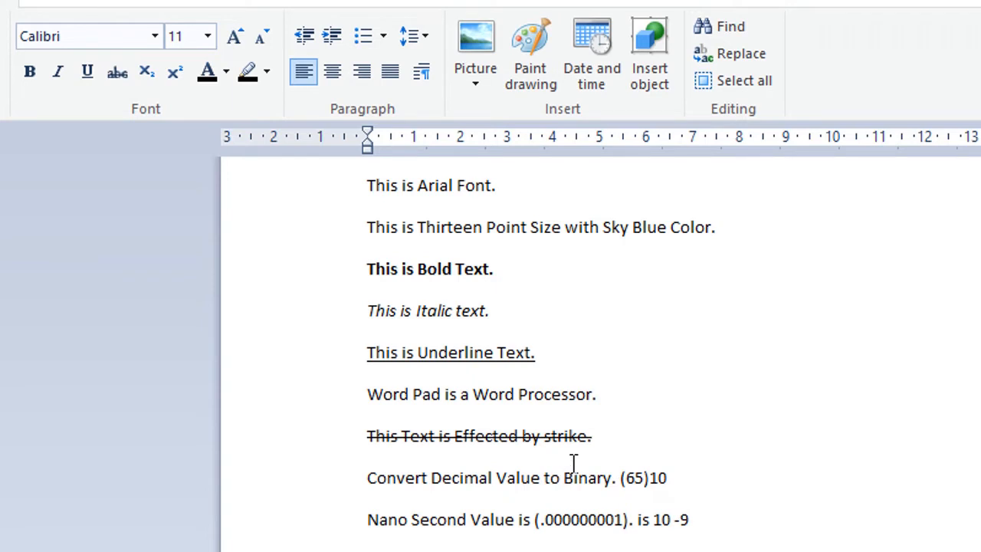
pyautogui.press('Home')
pyautogui.press('Return')
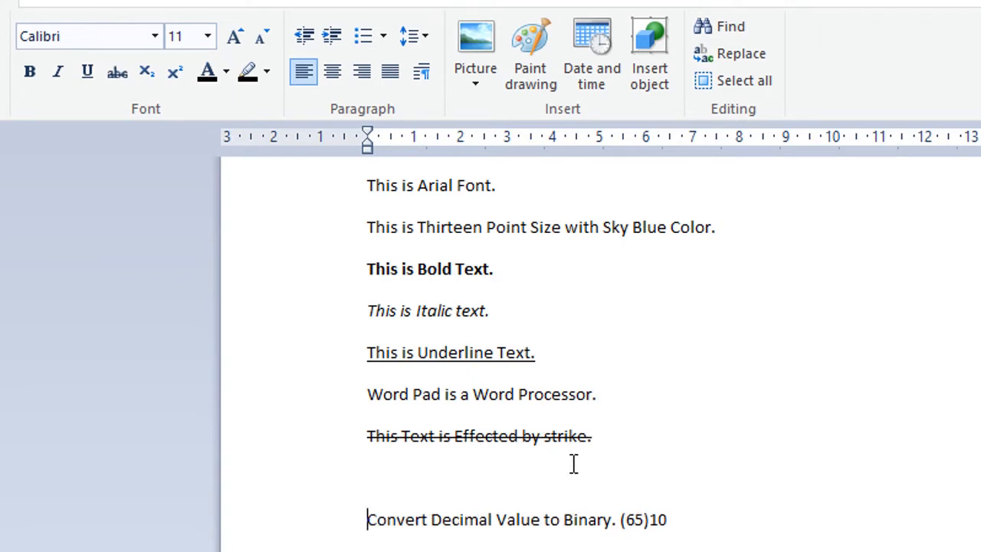
pyautogui.press('Up')
pyautogui.write('Sale')
pyautogui.press('Return')
pyautogui.write('Rs. 7500/-')
pyautogui.press('Return')
pyautogui.write('Rs. ')
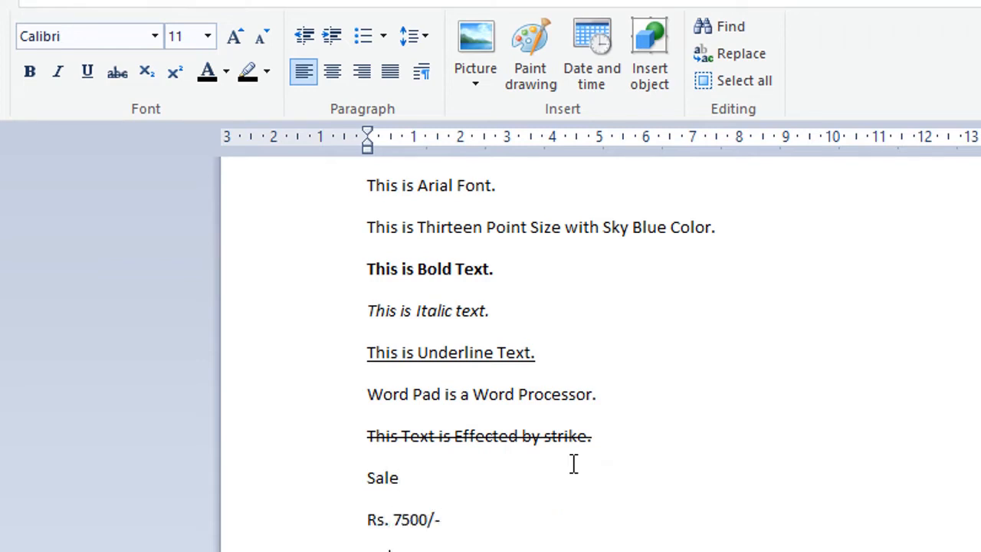
pyautogui.write('5000/-')
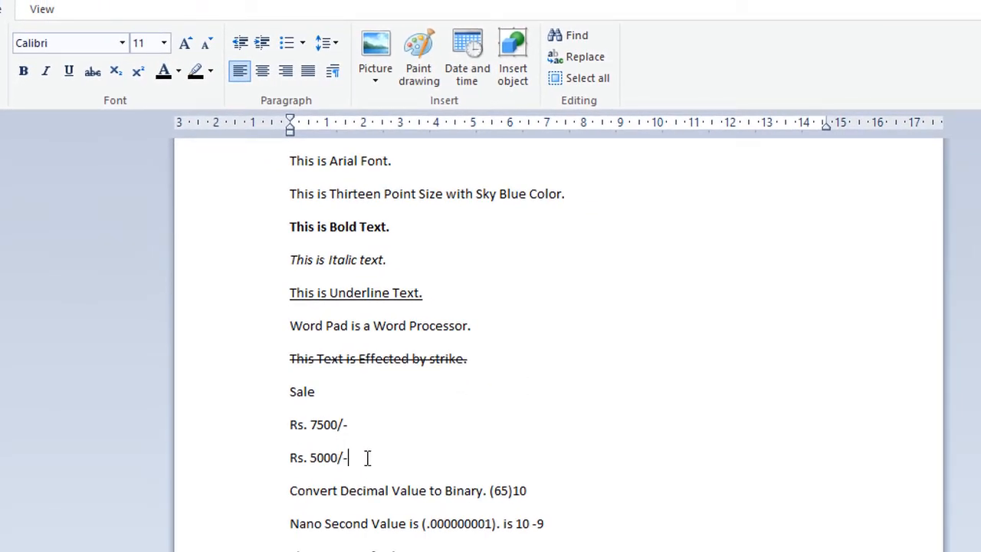
# Set the lines "Sale", "Rs. 7500/-" and "Rs. 5000/-" to font size 26 and strike through "Rs. 7500/-"
pyautogui.moveTo(368, 458); pyautogui.dragTo(286, 406)
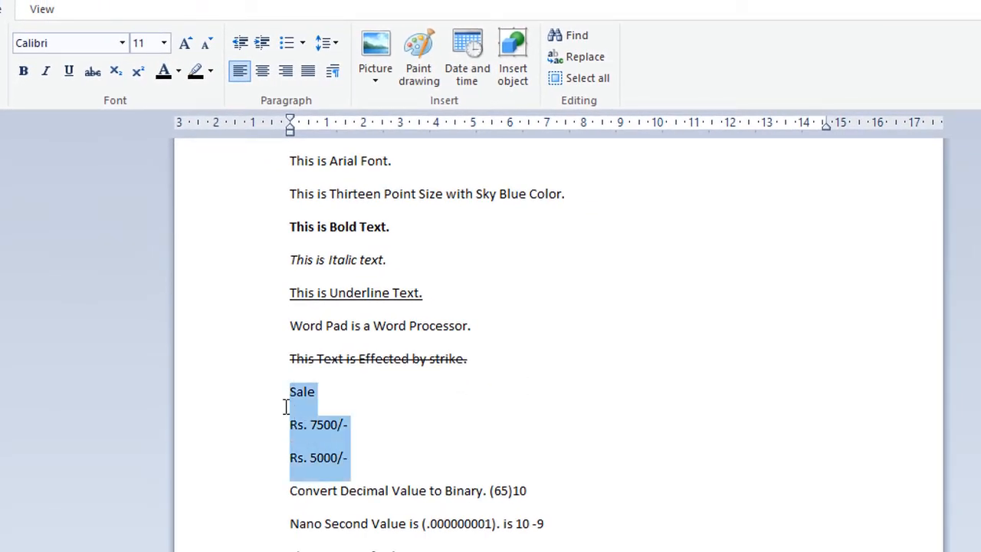
pyautogui.click(162, 43)
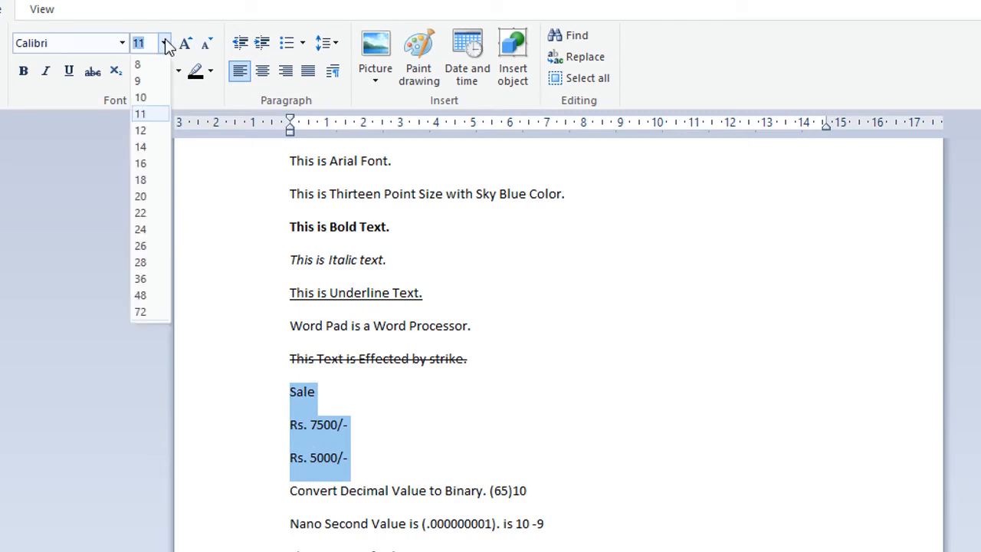
pyautogui.click(154, 245)
pyautogui.click(469, 467)
pyautogui.moveTo(452, 469); pyautogui.dragTo(291, 460)
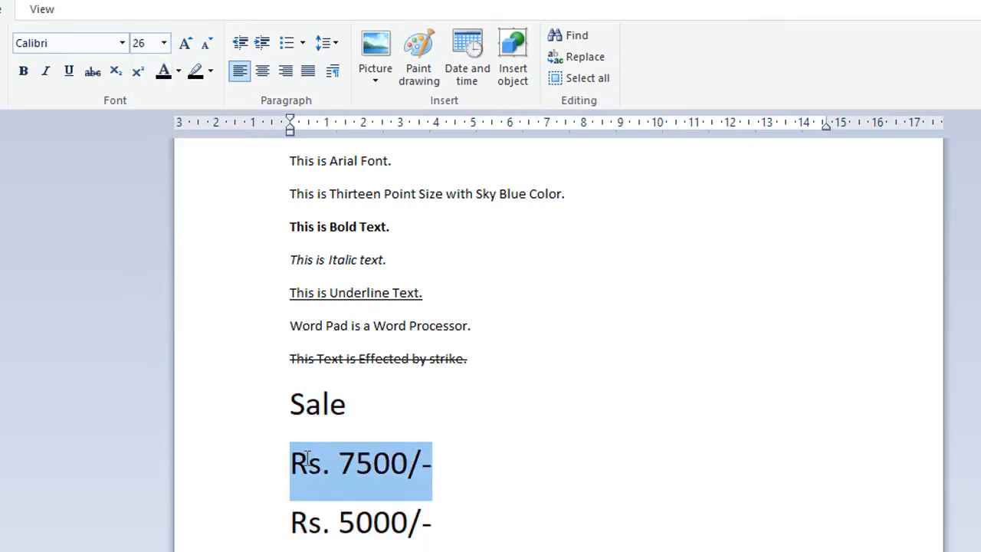
pyautogui.click(92, 73)
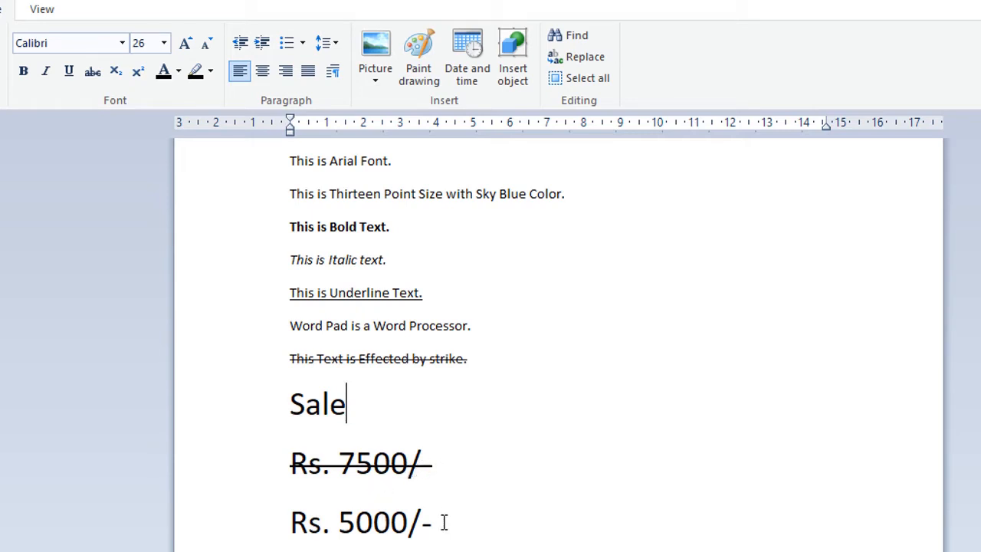
pyautogui.moveTo(441, 462); pyautogui.dragTo(297, 460)
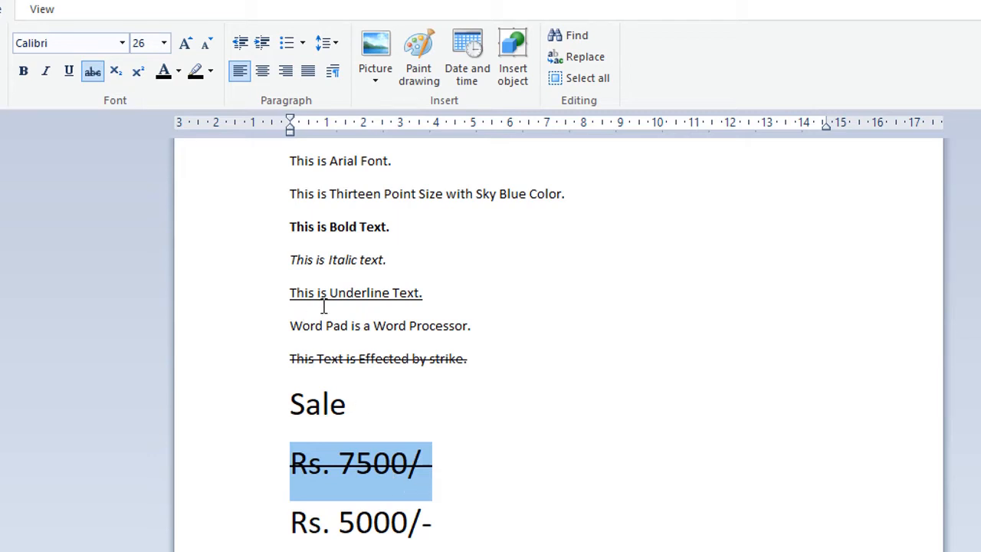
# Format the "10" after "(65)" in the "Convert Decimal Value to Binary" line as superscript
pyautogui.scroll(-3, 412, 374)
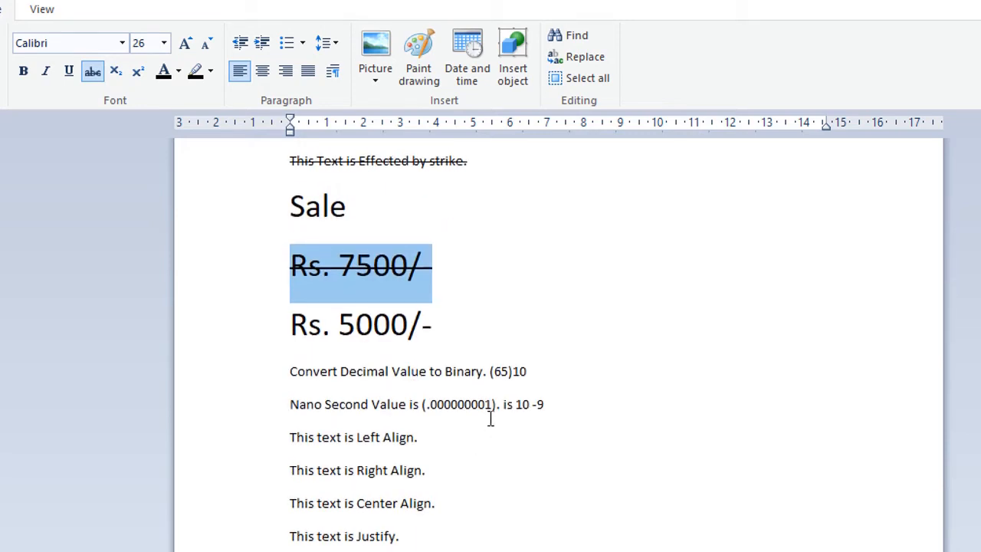
pyautogui.moveTo(533, 371); pyautogui.dragTo(519, 372)
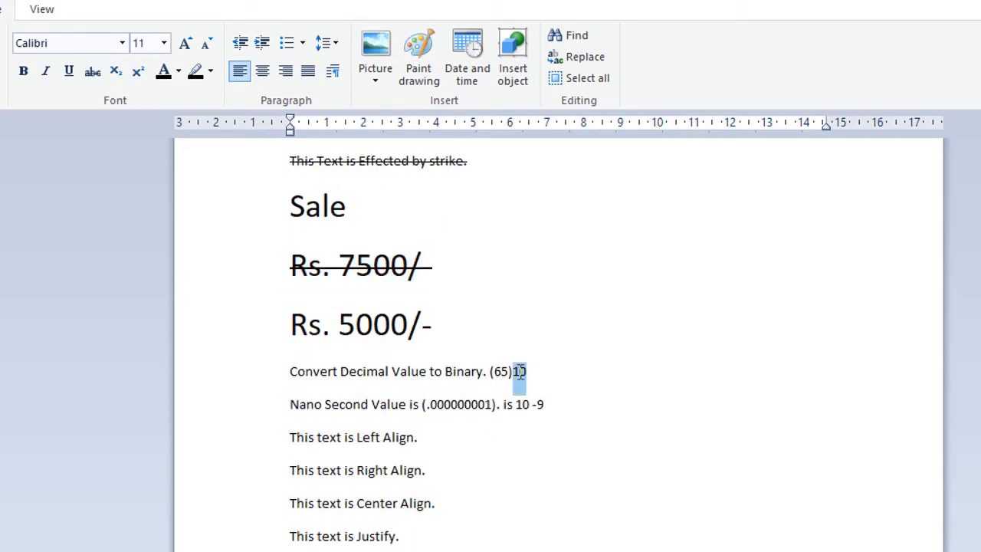
pyautogui.click(139, 74)
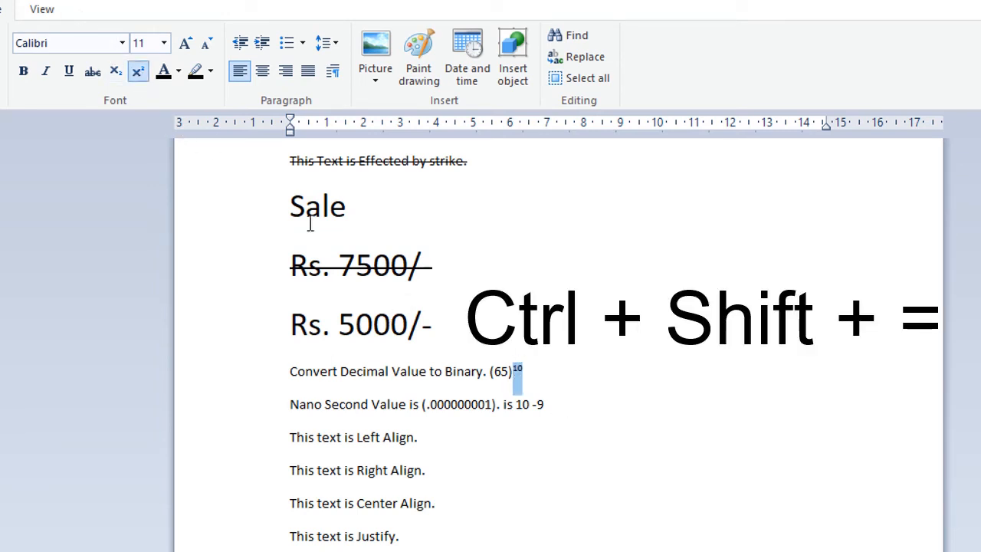
pyautogui.click(139, 71)
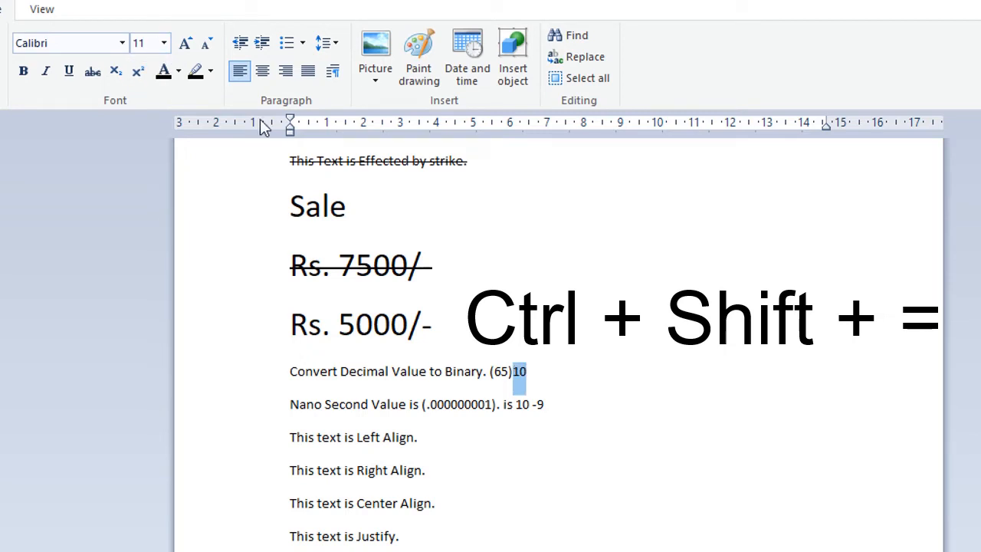
pyautogui.hotkey('ctrl', 'shift', '=')
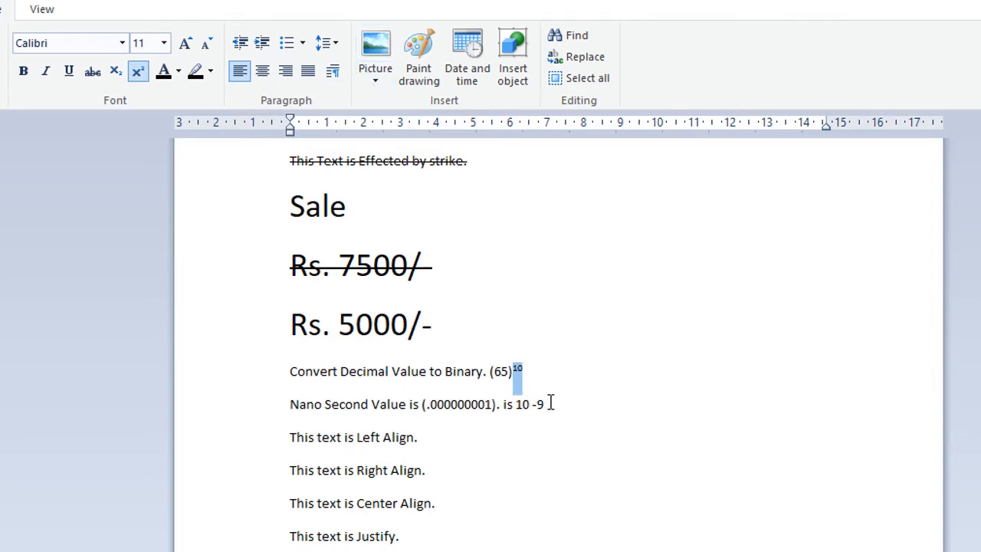
# Change the "10" after "(65)" in the "Convert Decimal Value to Binary" line to subscript
pyautogui.moveTo(545, 403)
pyautogui.mouseDown()
pyautogui.moveTo(515, 405)
pyautogui.moveTo(541, 407)
pyautogui.mouseUp()
pyautogui.moveTo(527, 360); pyautogui.dragTo(522, 364)
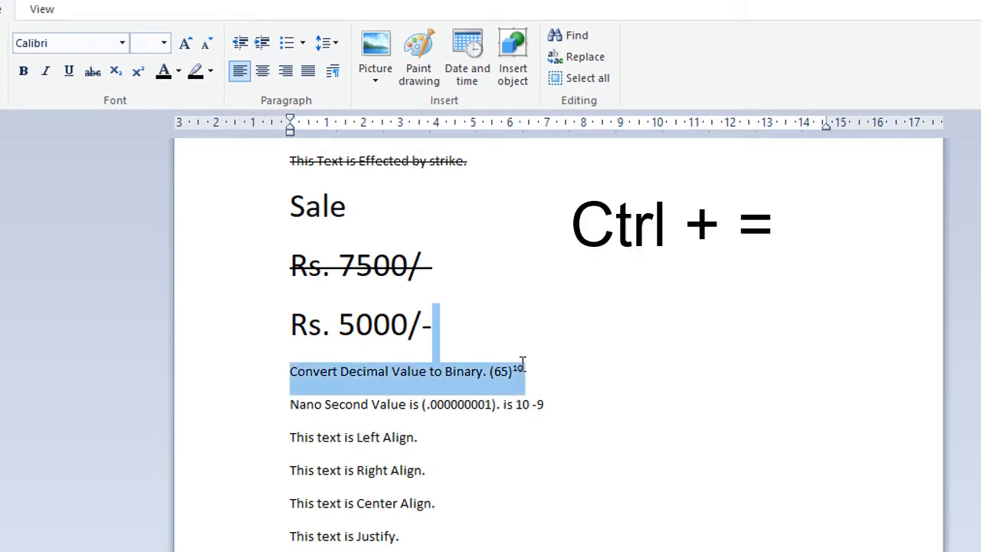
pyautogui.click(523, 365)
pyautogui.doubleClick(517, 370)
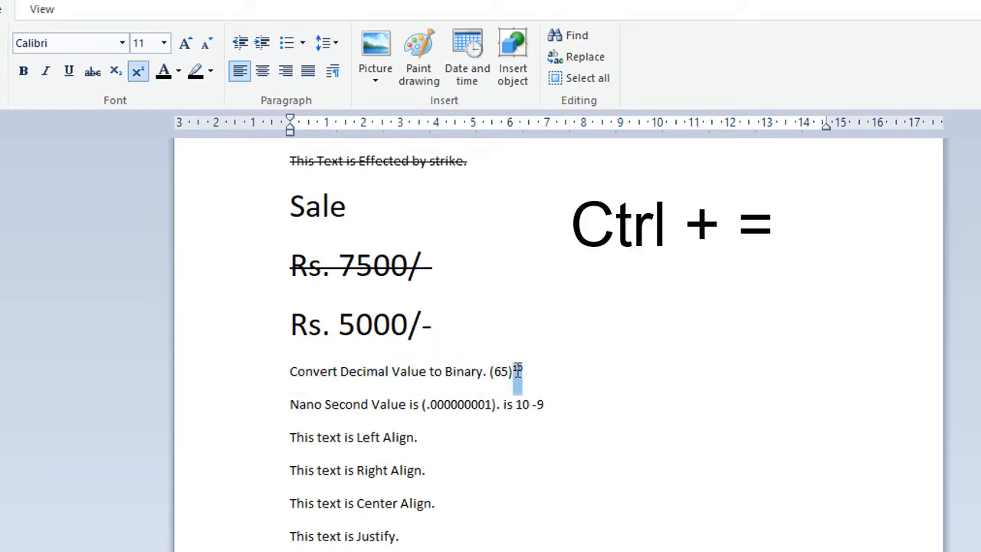
pyautogui.hotkey('ctrl', '=')
# Format the "-9" at the end of the "Nano Second Value" line as superscript
pyautogui.moveTo(534, 403); pyautogui.dragTo(544, 404)
pyautogui.hotkey('ctrl', 'shift', '=')
pyautogui.click(500, 403)
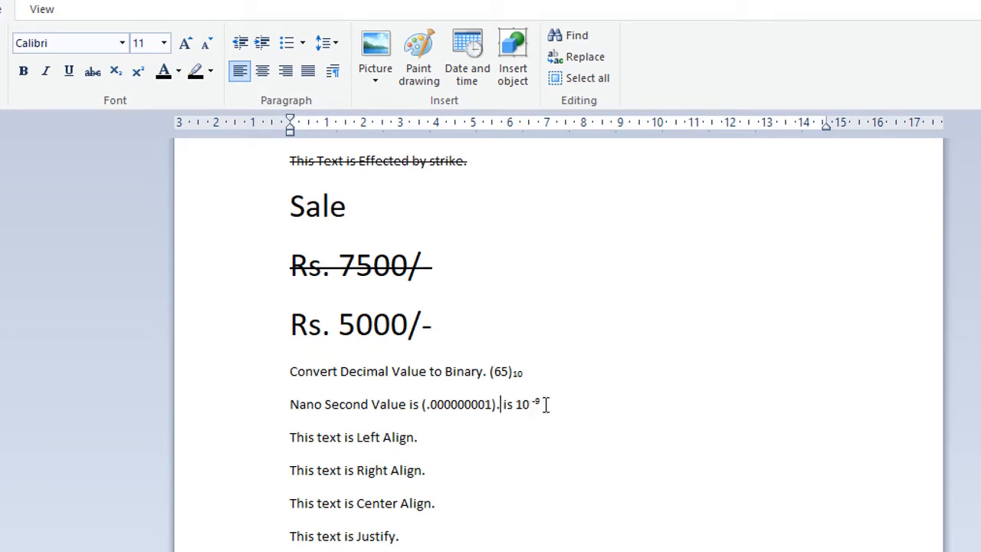
pyautogui.click(525, 372)
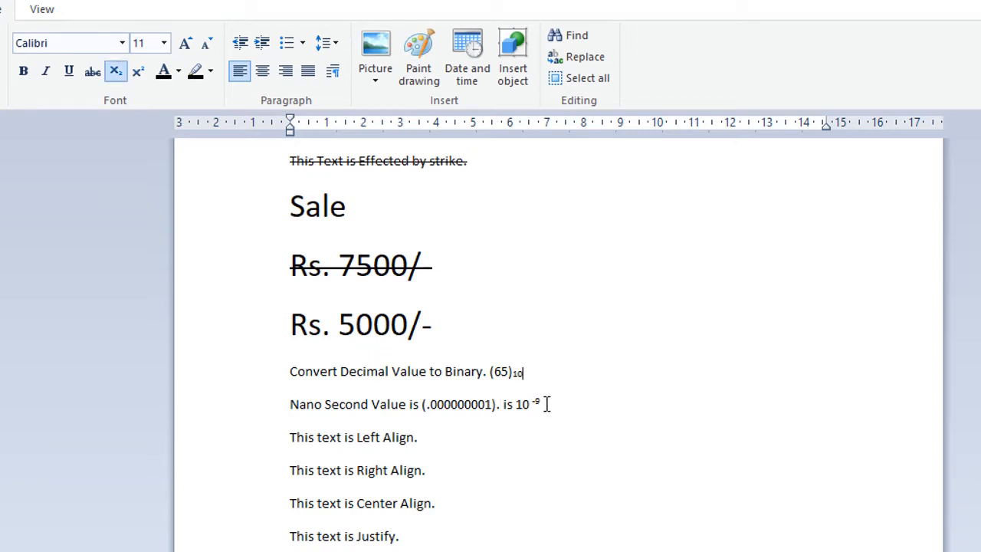
pyautogui.click(546, 404)
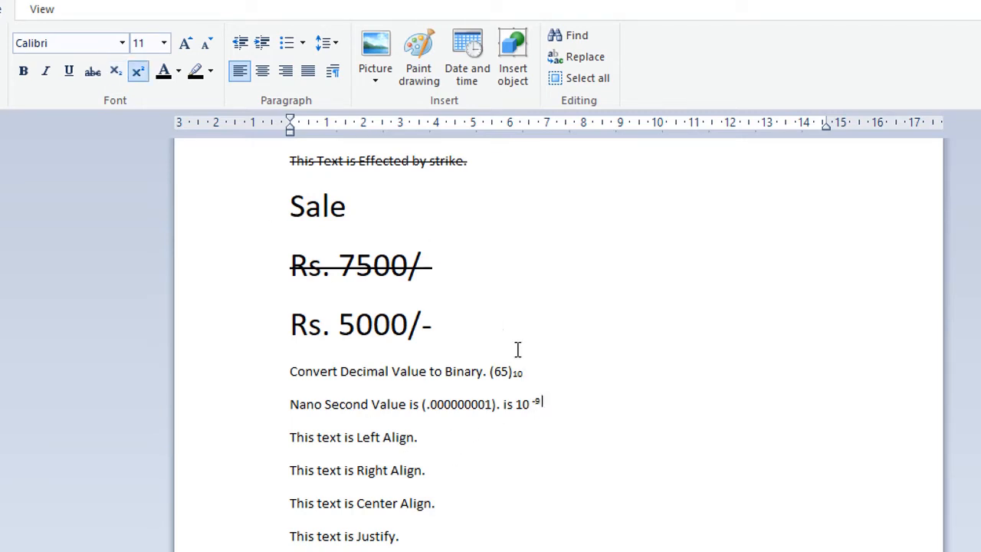
# Color the text of the "Convert Decimal Value to Binary" line red and highlight it in yellow
pyautogui.moveTo(544, 368); pyautogui.dragTo(293, 370)
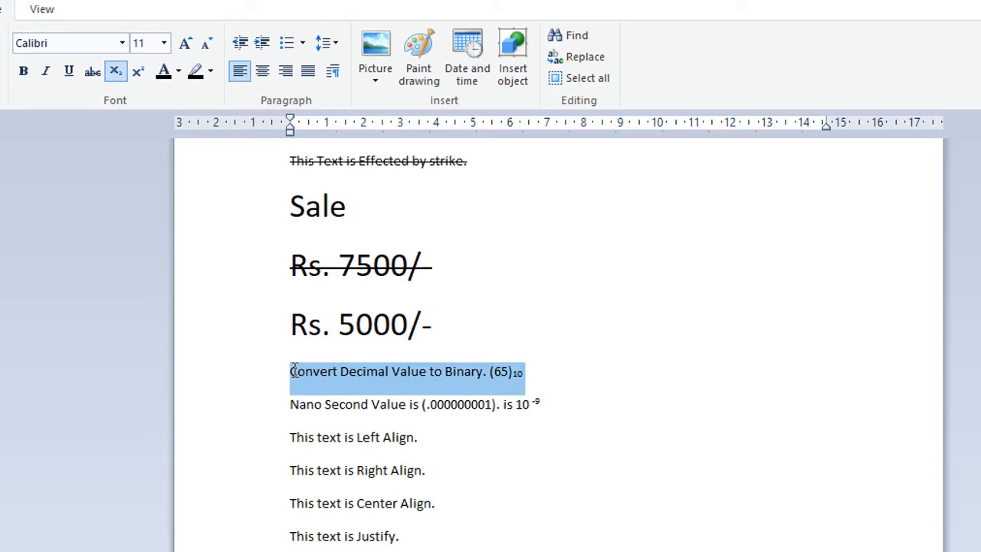
pyautogui.click(178, 74)
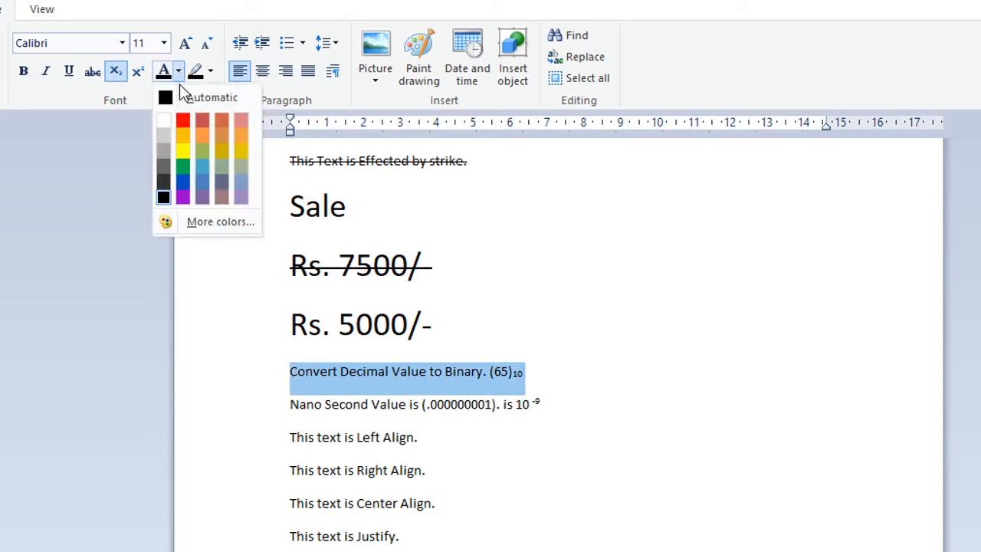
pyautogui.click(188, 122)
pyautogui.click(385, 371)
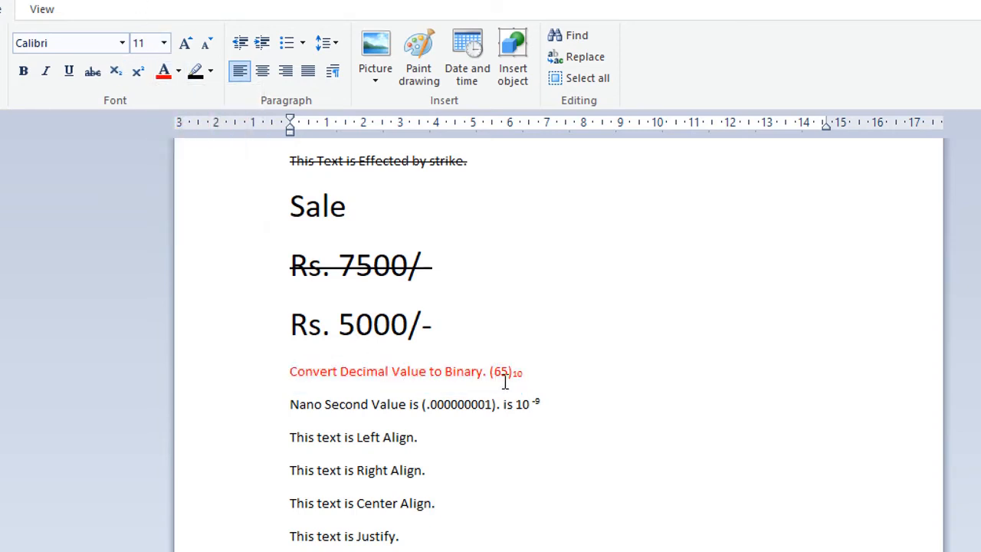
pyautogui.moveTo(541, 373); pyautogui.dragTo(299, 365)
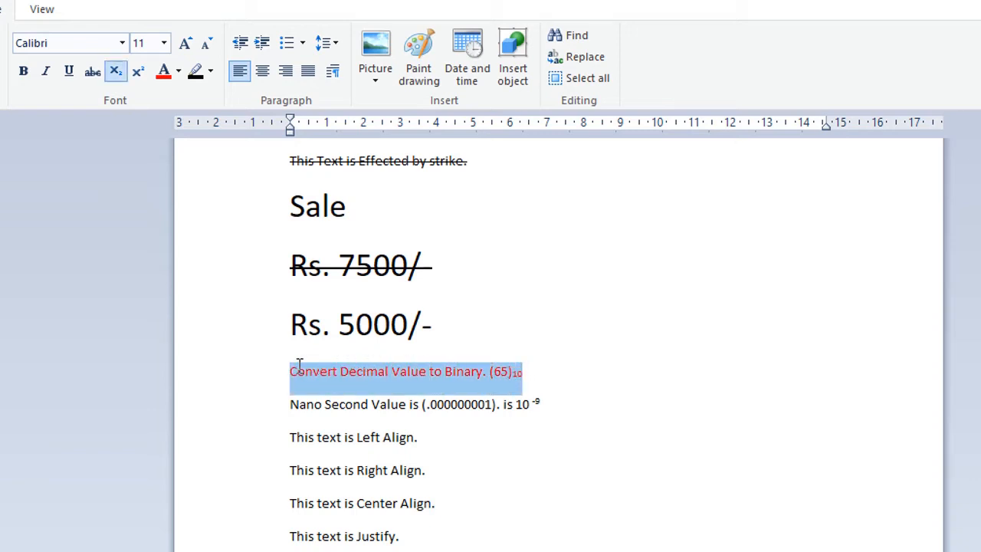
pyautogui.click(211, 72)
pyautogui.click(204, 101)
pyautogui.click(399, 383)
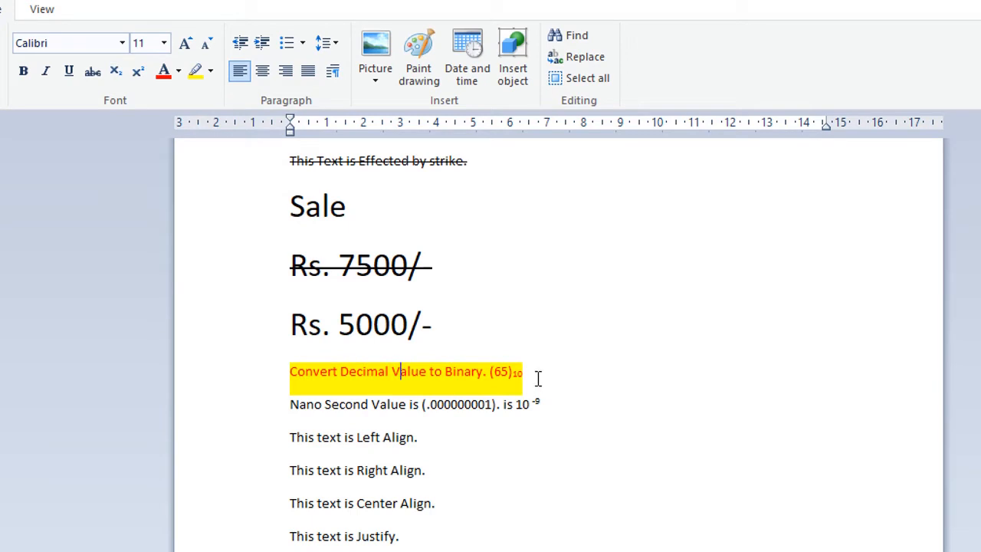
# Set the line "This is Arial Font." to the Arial font at size 14
pyautogui.scroll(2, 492, 339)
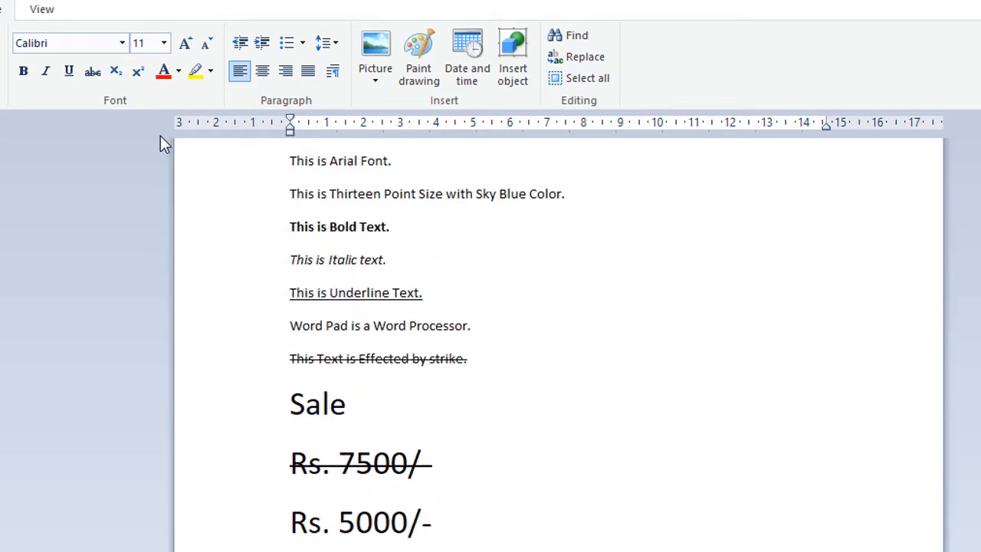
pyautogui.moveTo(419, 161); pyautogui.dragTo(290, 163)
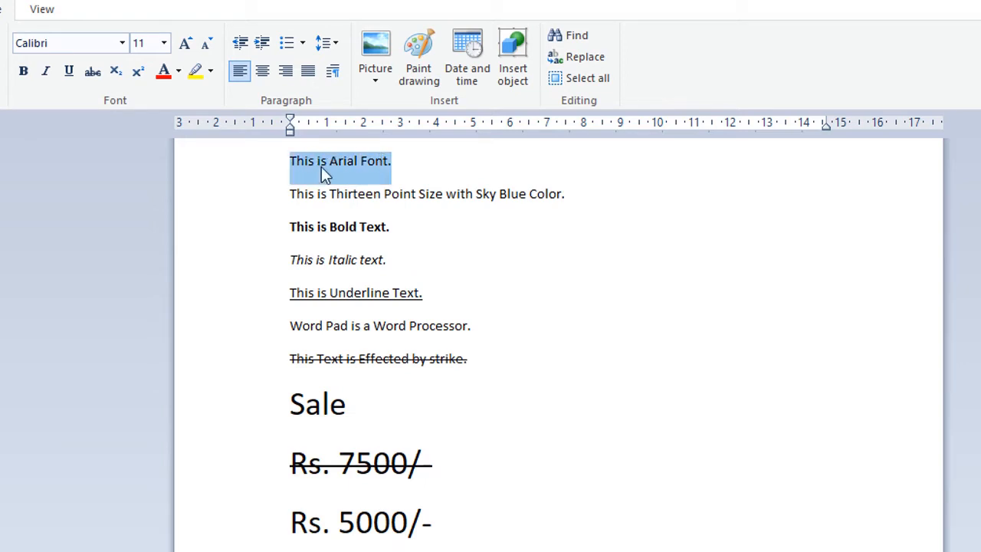
pyautogui.click(122, 43)
pyautogui.write('Arial')
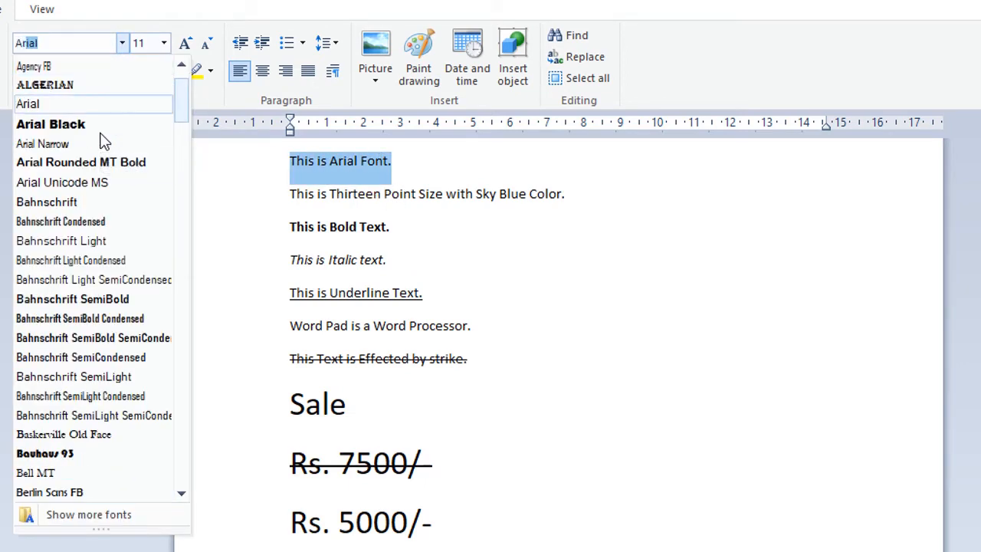
pyautogui.click(91, 107)
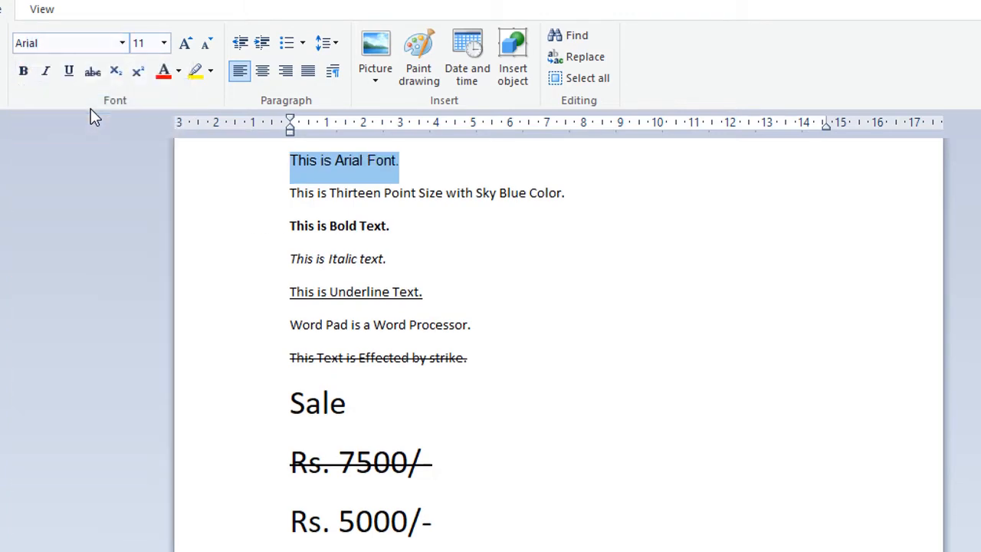
pyautogui.click(163, 43)
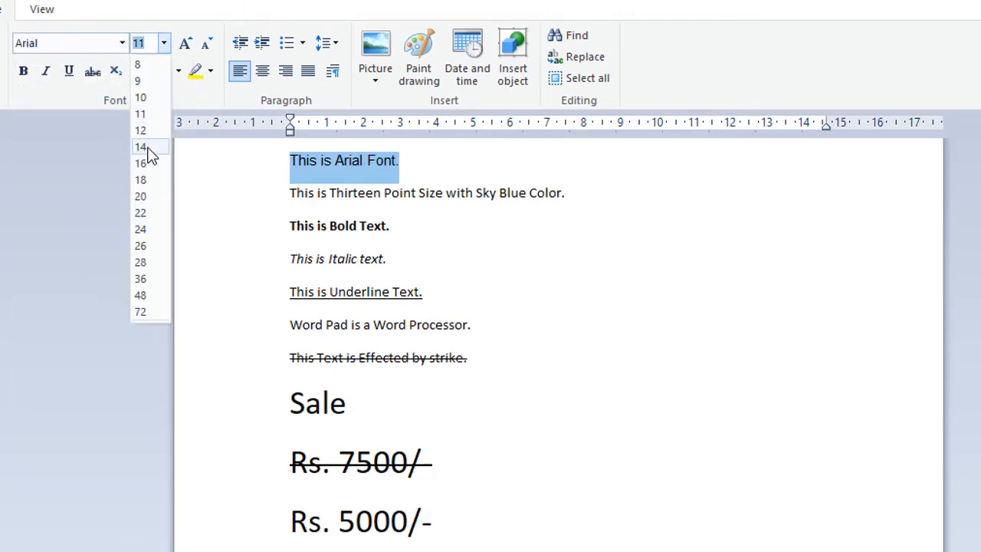
pyautogui.click(140, 147)
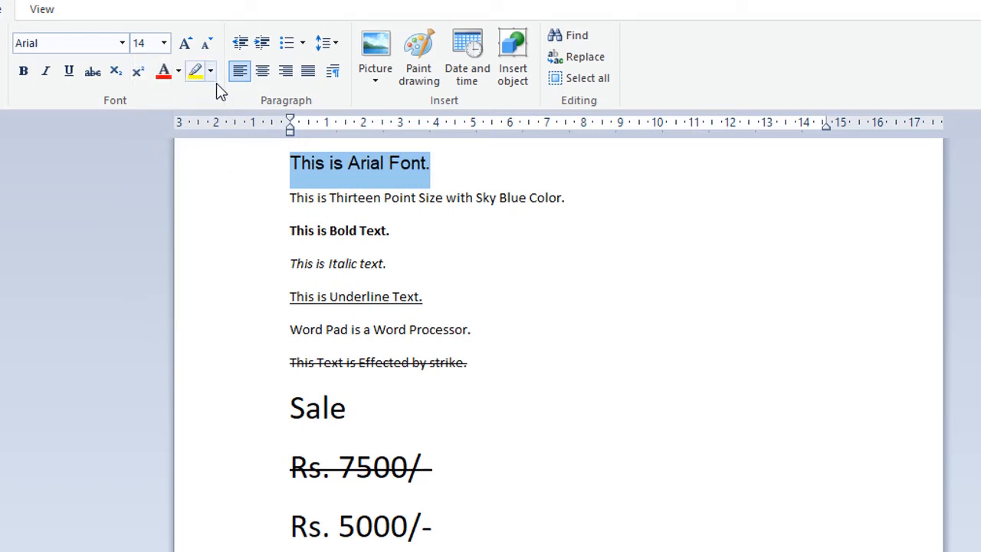
# Grow the text "This is Arial Font." by several size increments and shrink it back to size 14
pyautogui.click(189, 46)
pyautogui.click(188, 45)
pyautogui.click(188, 45)
pyautogui.click(189, 45)
pyautogui.click(188, 45)
pyautogui.click(188, 45)
pyautogui.click(208, 46)
pyautogui.click(207, 46)
pyautogui.click(208, 45)
pyautogui.click(208, 45)
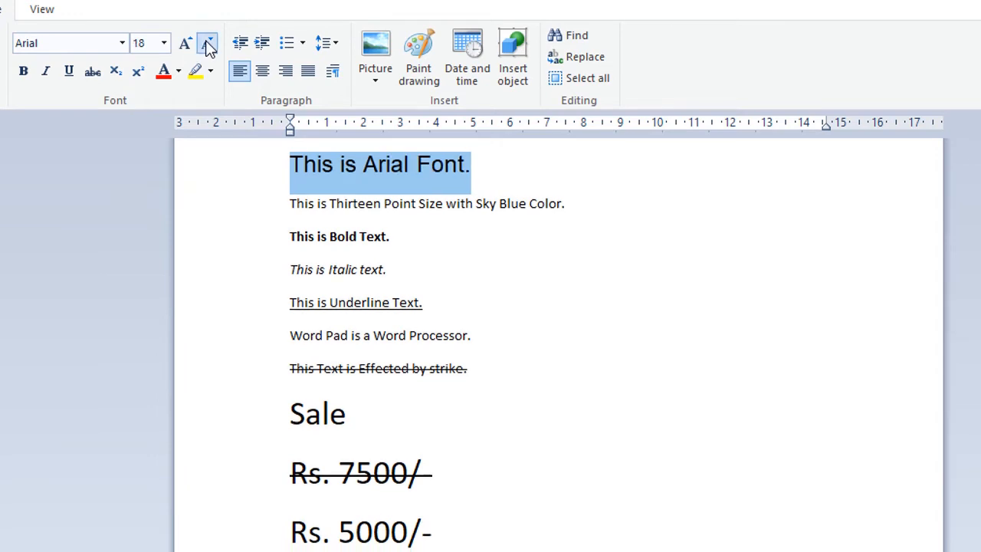
pyautogui.click(208, 45)
pyautogui.click(208, 45)
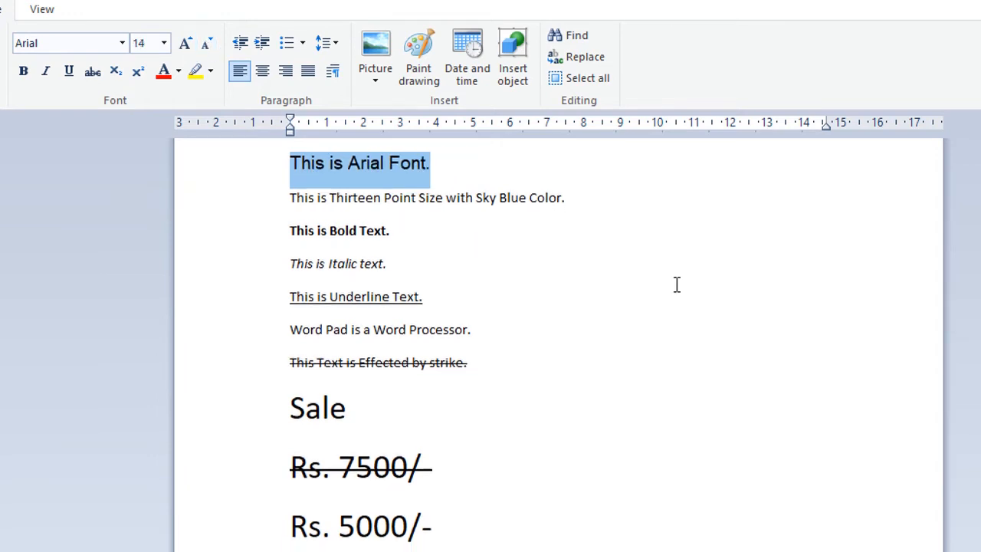
# Enlarge "This is Arial Font." in repeated size increments and reduce it stepwise to size 16
pyautogui.hotkey('ctrl', 'shift', '.')
pyautogui.hotkey('ctrl', 'shift', '.')
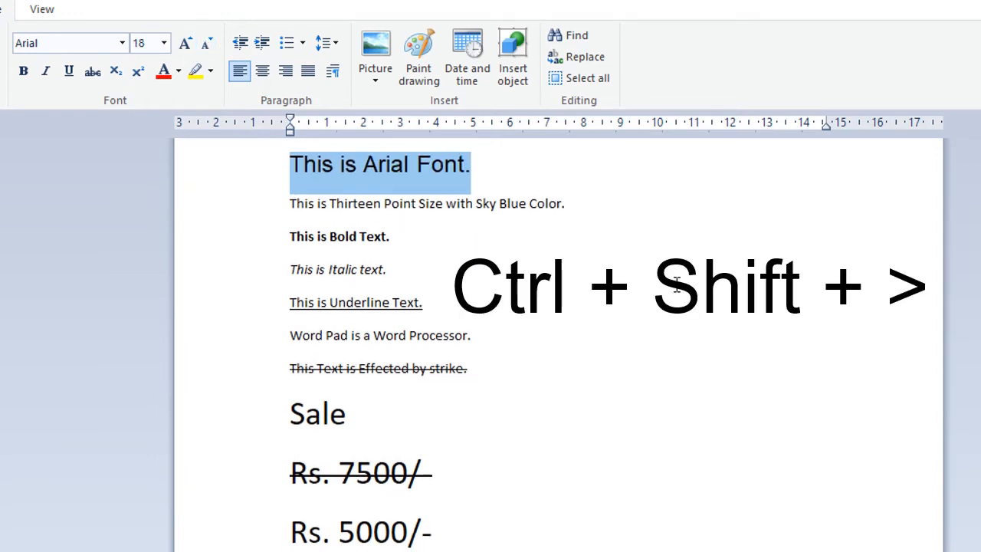
pyautogui.hotkey('ctrl', 'shift', '.')
pyautogui.hotkey('ctrl', 'shift', '.')
pyautogui.hotkey('ctrl', 'shift', '.')
pyautogui.hotkey('ctrl', 'shift', '.')
pyautogui.hotkey('ctrl', 'shift', '.')
pyautogui.hotkey('ctrl', 'shift', '.')
pyautogui.hotkey('ctrl', 'shift', ',')
pyautogui.hotkey('ctrl', 'shift', ',')
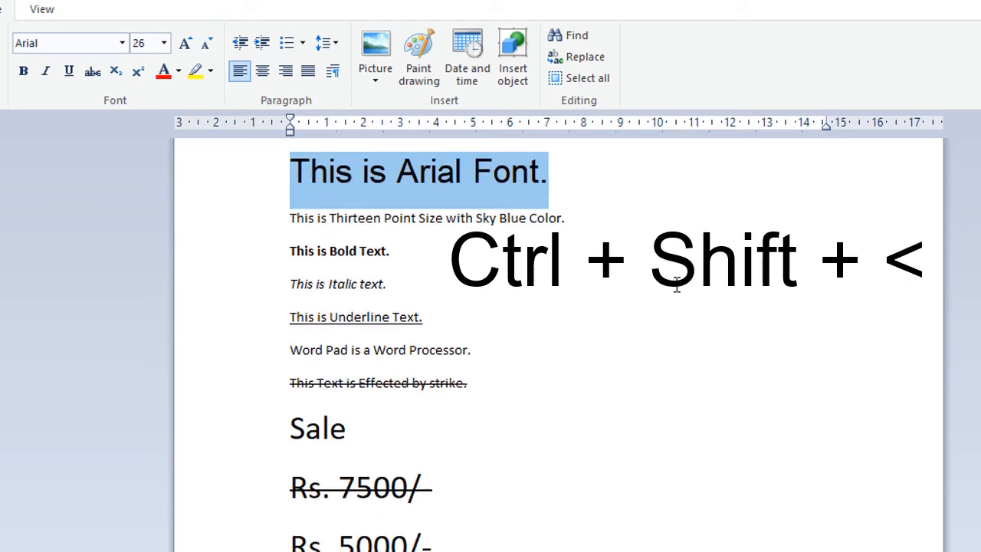
pyautogui.hotkey('ctrl', 'shift', ',')
pyautogui.hotkey('ctrl', 'shift', ',')
pyautogui.hotkey('ctrl', 'shift', ',')
pyautogui.hotkey('ctrl', 'shift', ',')
pyautogui.hotkey('ctrl', 'shift', ',')
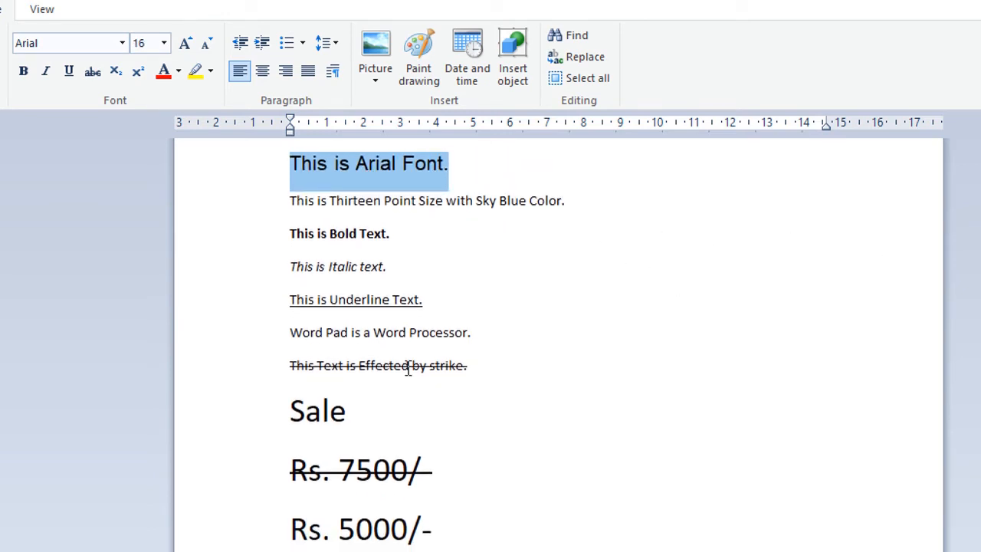
# Left-align the line "This text is Left Align." and right-align the line "This text is Right Align."
pyautogui.scroll(-5, 408, 367)
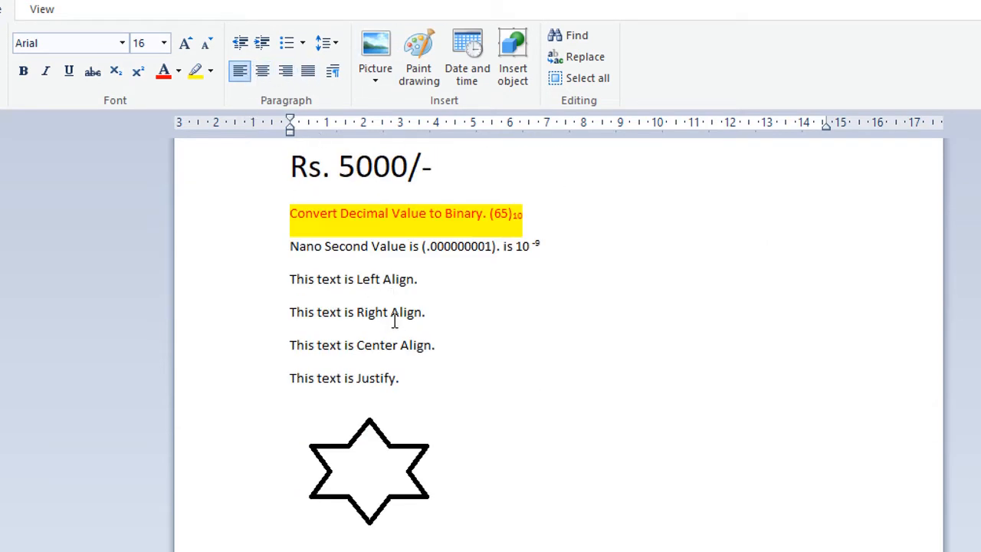
pyautogui.click(403, 279)
pyautogui.hotkey('ctrl', 'l')
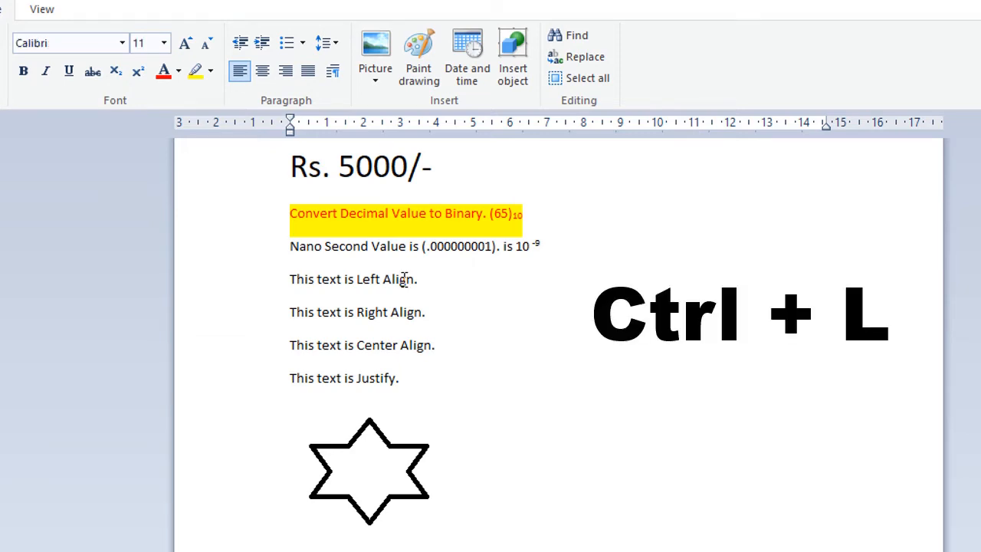
pyautogui.click(428, 312)
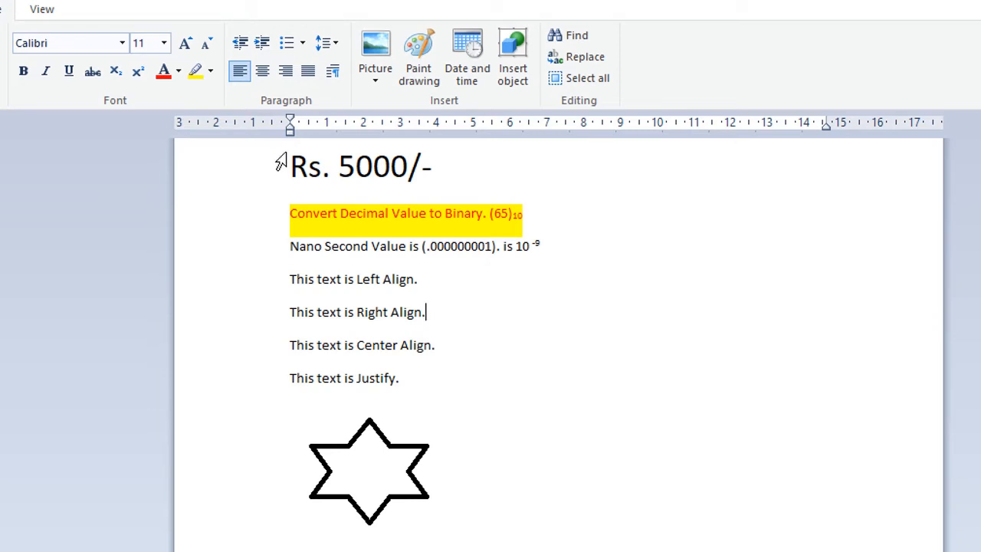
pyautogui.click(286, 74)
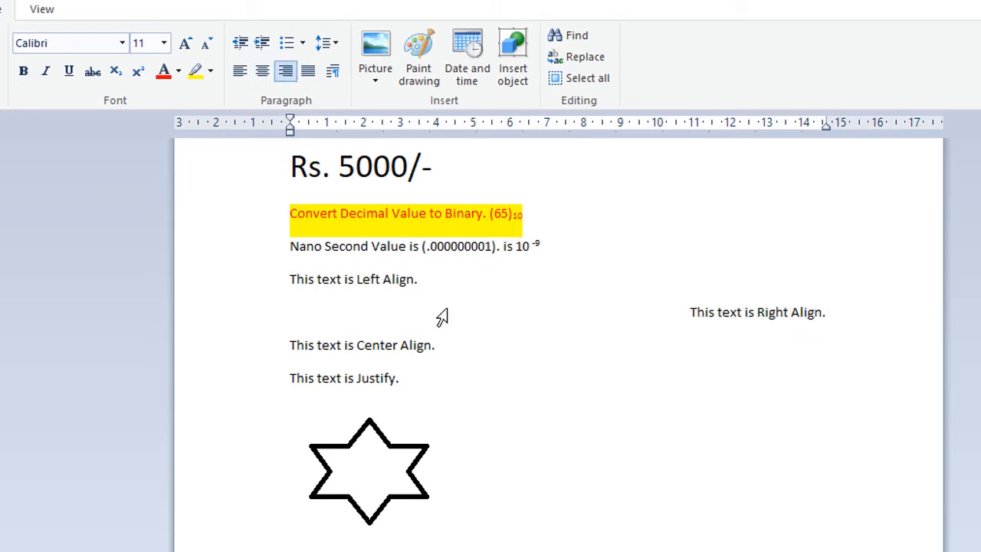
# Reapply right alignment to the line "This text is Right Align." and center the line "This text is Center Align."
pyautogui.hotkey('ctrl', 'l')
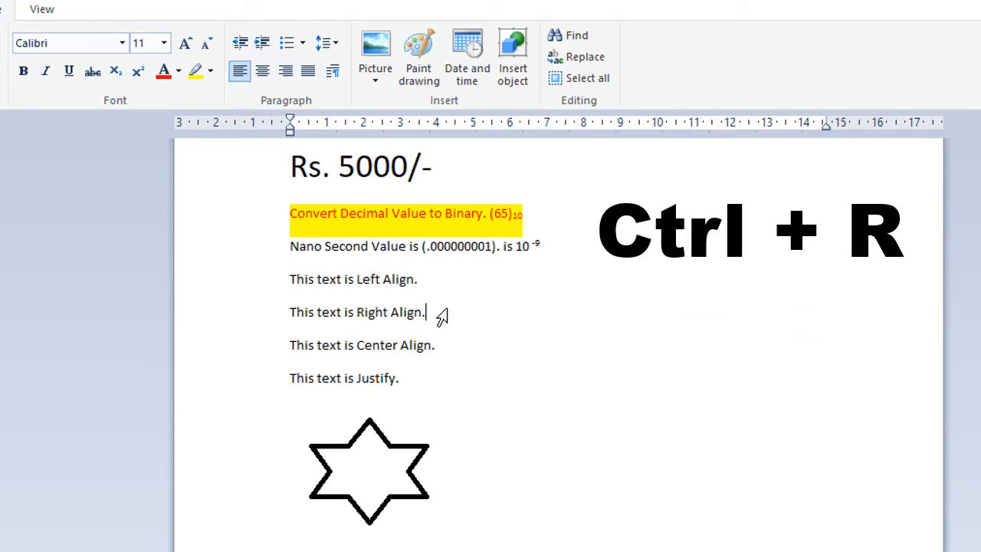
pyautogui.hotkey('ctrl', 'r')
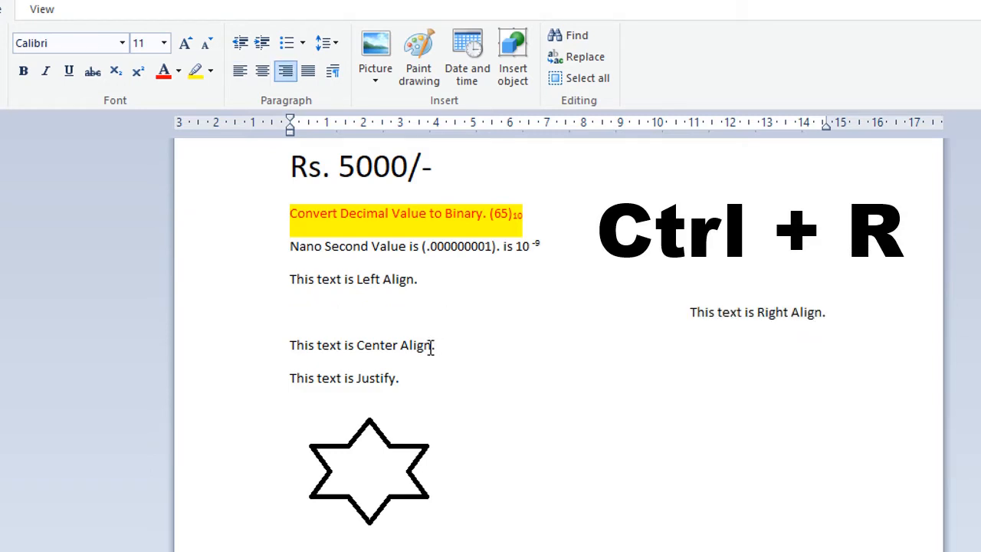
pyautogui.click(432, 347)
pyautogui.click(263, 71)
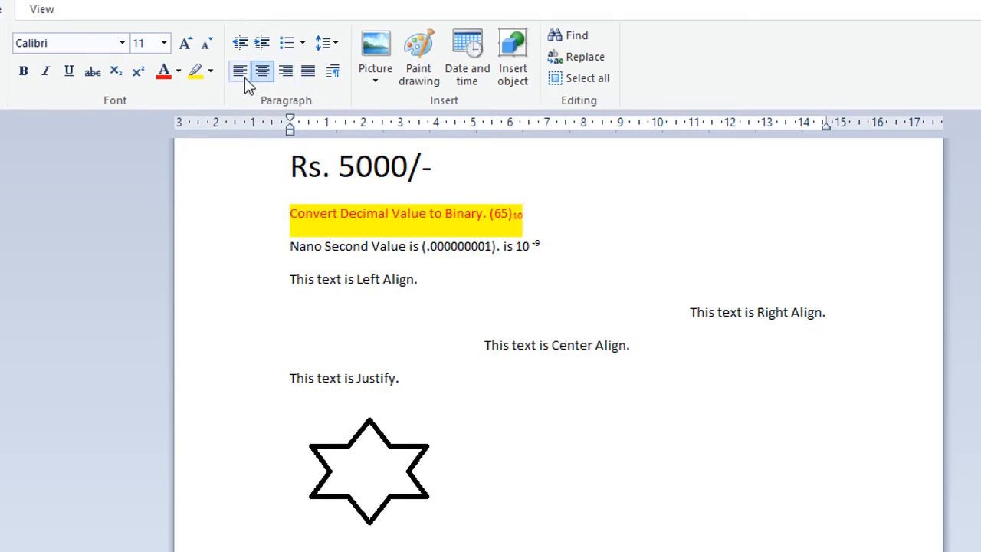
pyautogui.click(240, 74)
pyautogui.hotkey('ctrl', 'e')
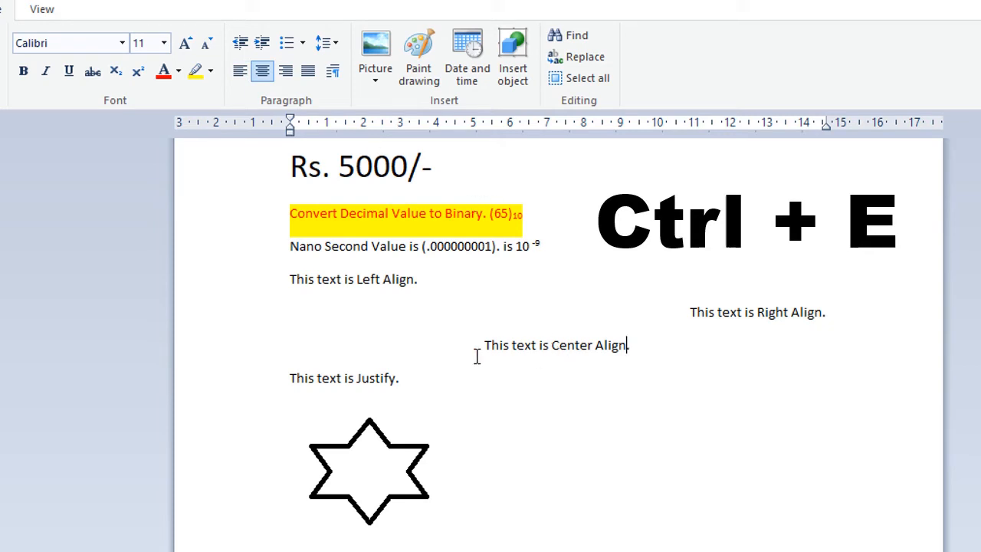
# Justify the paragraph below the star that begins "Word Pad is a Word Processor."
pyautogui.scroll(-1, 575, 469)
pyautogui.scroll(-3, 576, 469)
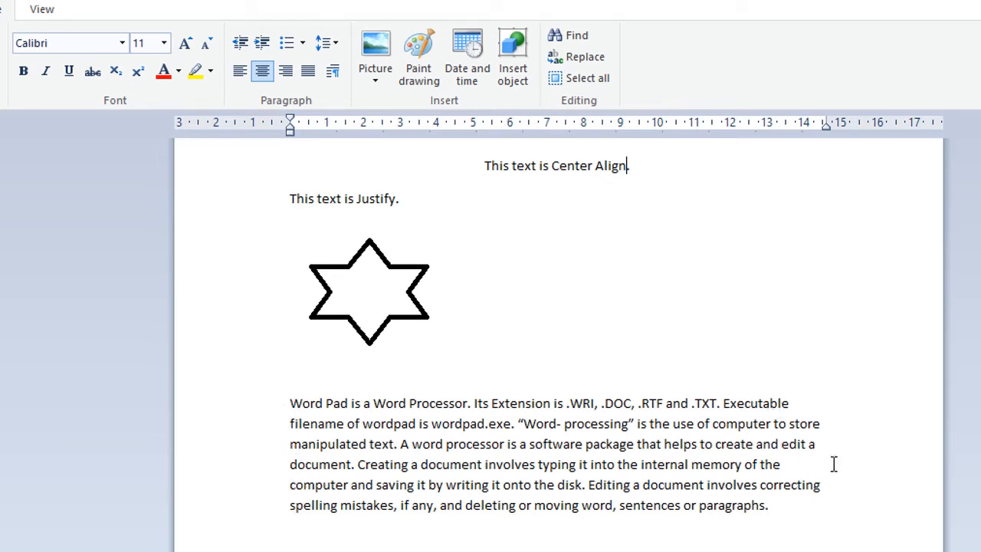
pyautogui.doubleClick(757, 501)
pyautogui.moveTo(757, 498); pyautogui.dragTo(299, 402)
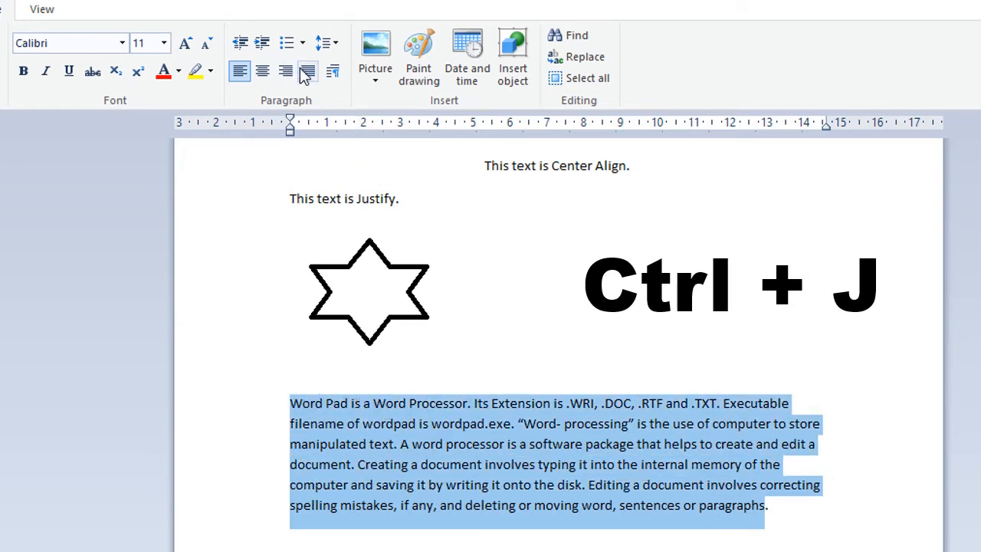
pyautogui.hotkey('ctrl', 'j')
pyautogui.click(732, 465)
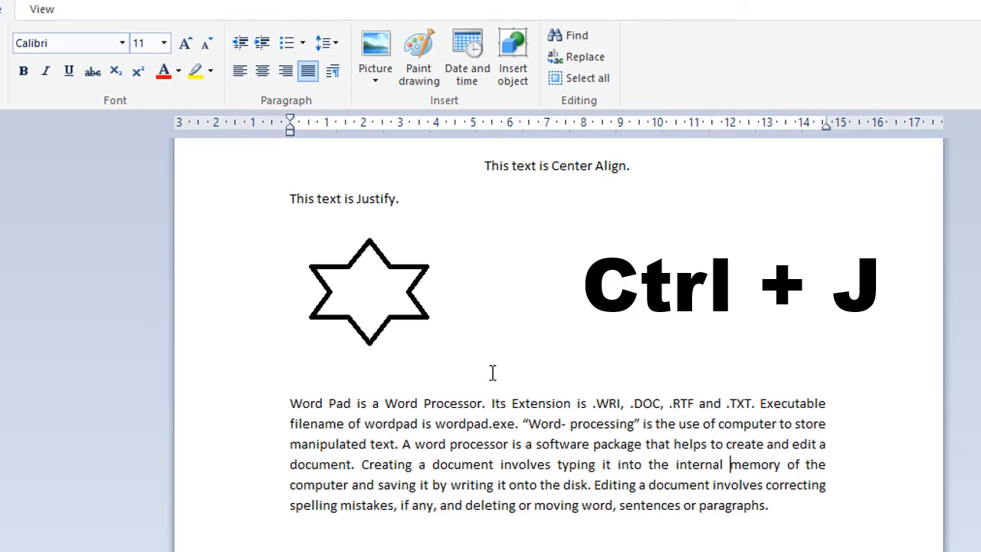
pyautogui.click(412, 464)
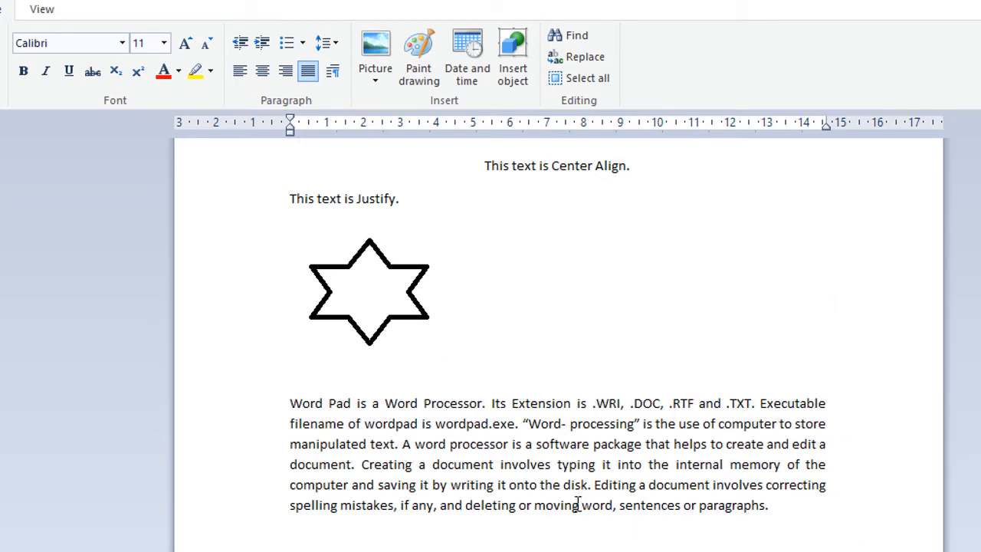
# Increase the indent of the "Word Pad is a Word Processor" paragraph three times and decrease it back to the margin
pyautogui.moveTo(766, 508); pyautogui.dragTo(291, 403)
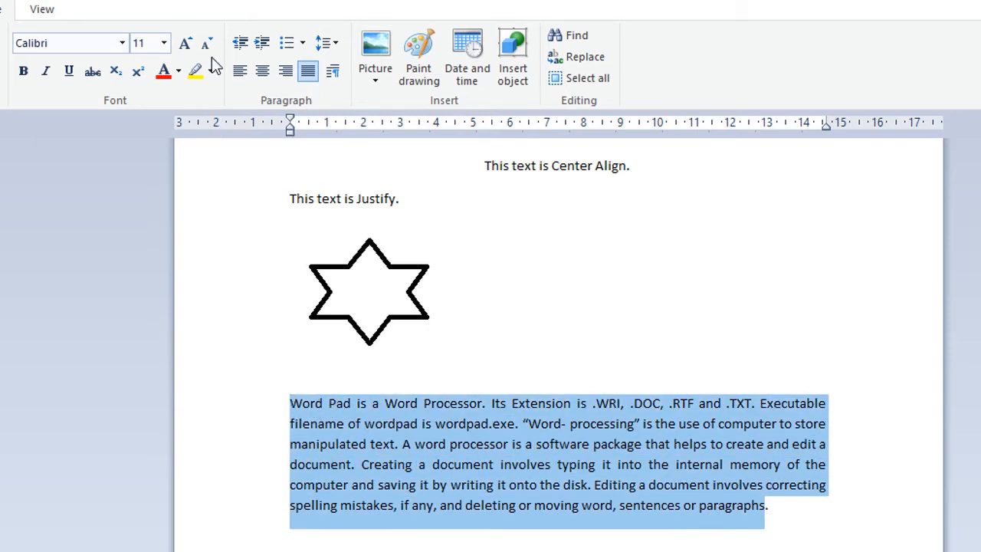
pyautogui.click(260, 46)
pyautogui.click(261, 45)
pyautogui.click(259, 44)
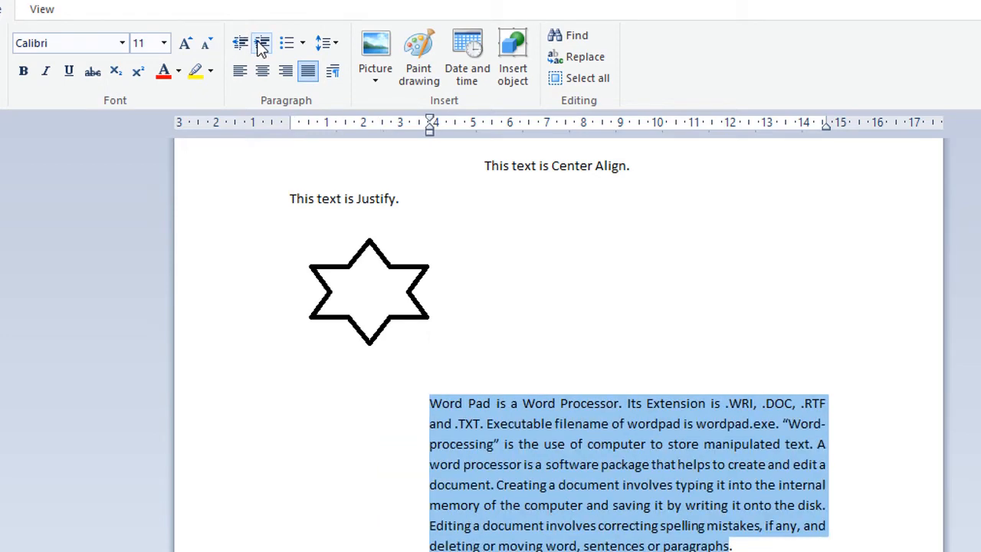
pyautogui.click(234, 46)
pyautogui.click(234, 46)
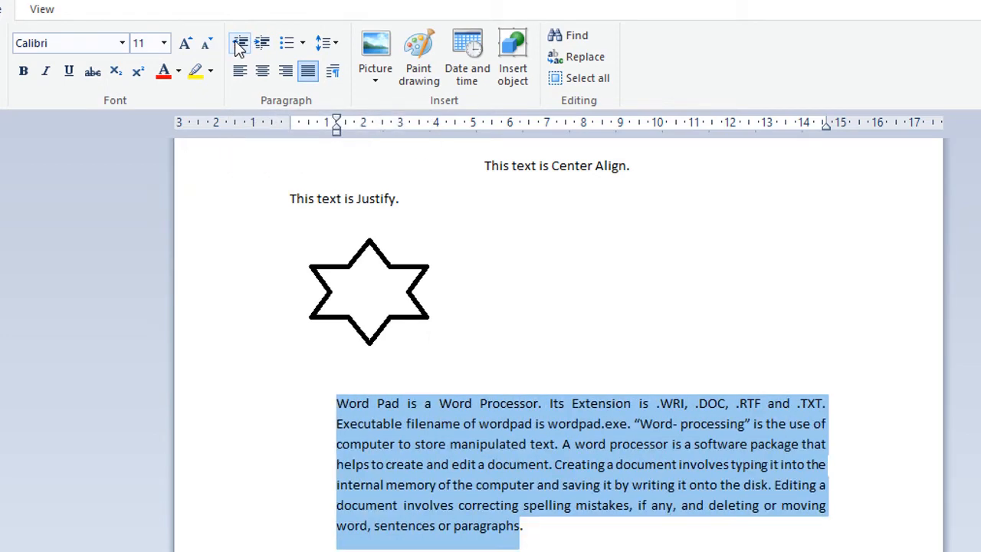
pyautogui.click(235, 46)
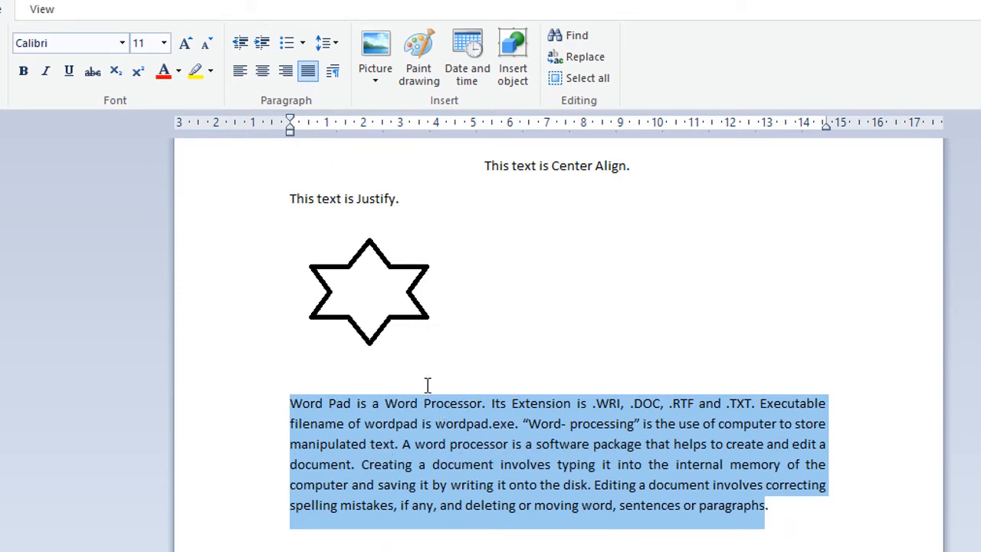
# View the selected paragraph's indentation and spacing settings, and give the paragraph a 1 cm hanging indent
pyautogui.click(337, 71)
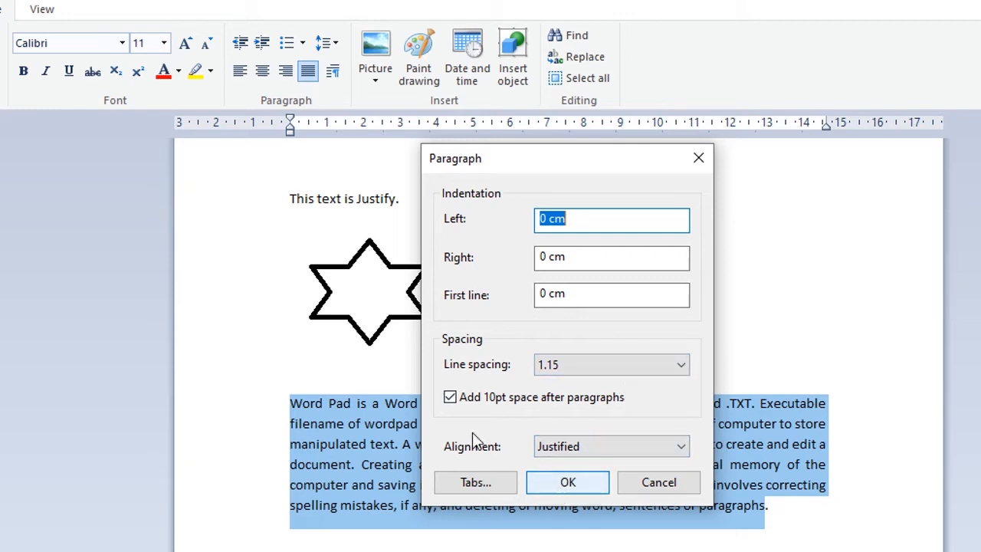
pyautogui.click(554, 482)
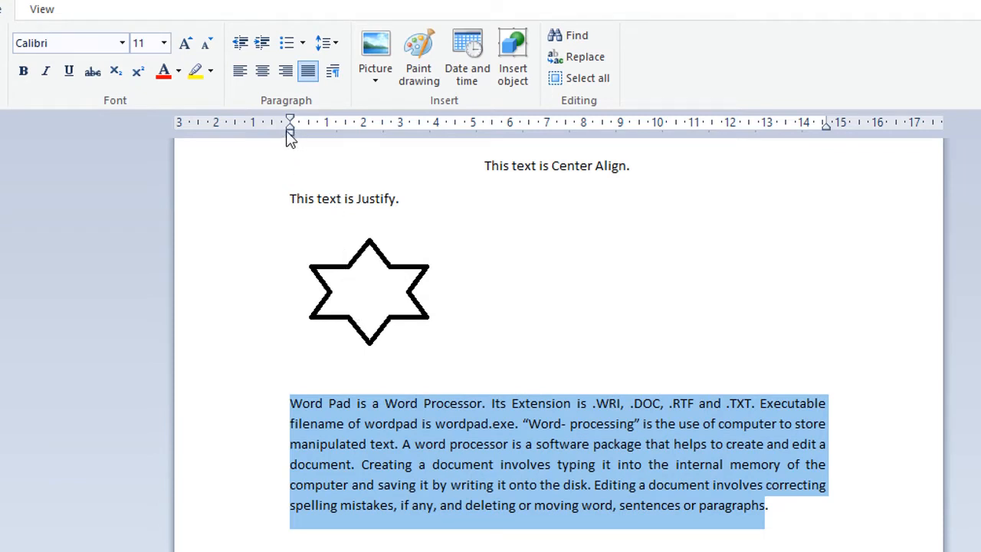
pyautogui.moveTo(291, 132); pyautogui.dragTo(344, 137)
pyautogui.moveTo(331, 136); pyautogui.dragTo(332, 136)
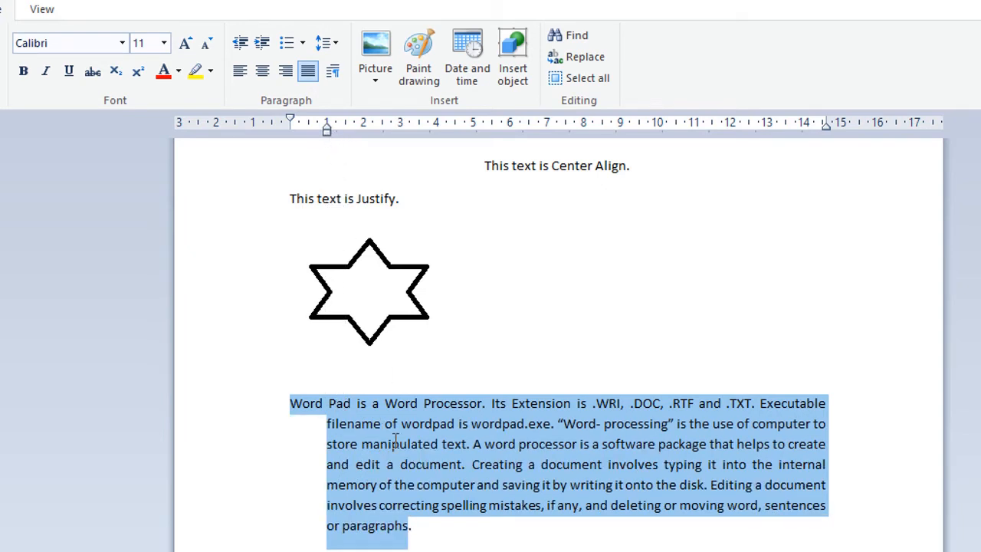
# Number the hanging-indented paragraph by inserting "1." and a tab before "Word Pad"
pyautogui.click(298, 404)
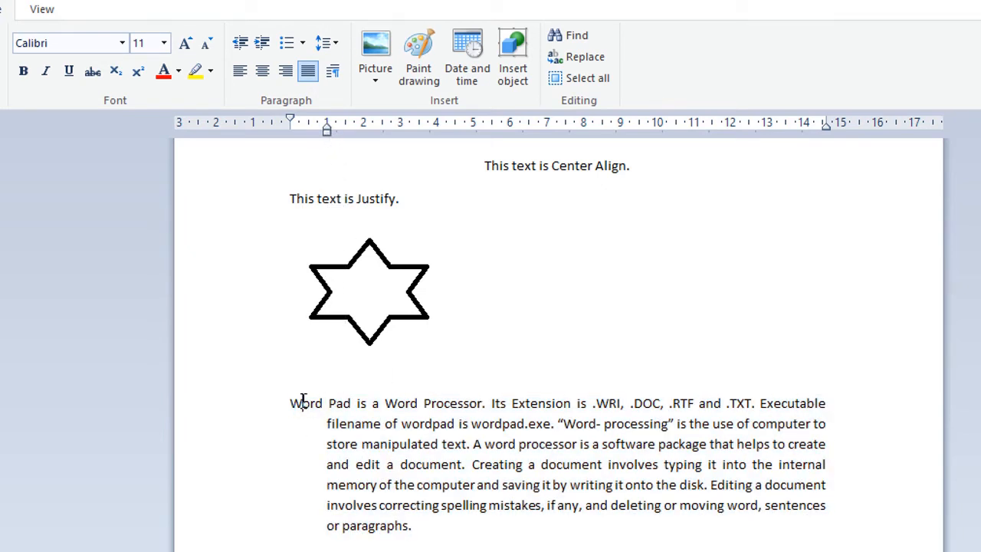
pyautogui.write('1.')
pyautogui.press('Tab')
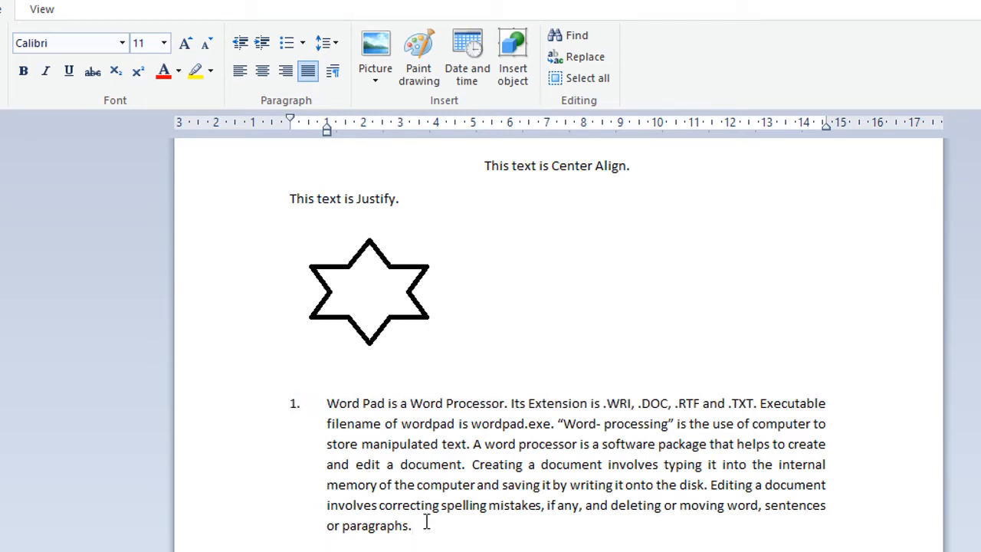
# Add item 2 below with the text "The word processor store the text in the memory & you can correct it later For instance,"
pyautogui.write('word pro')
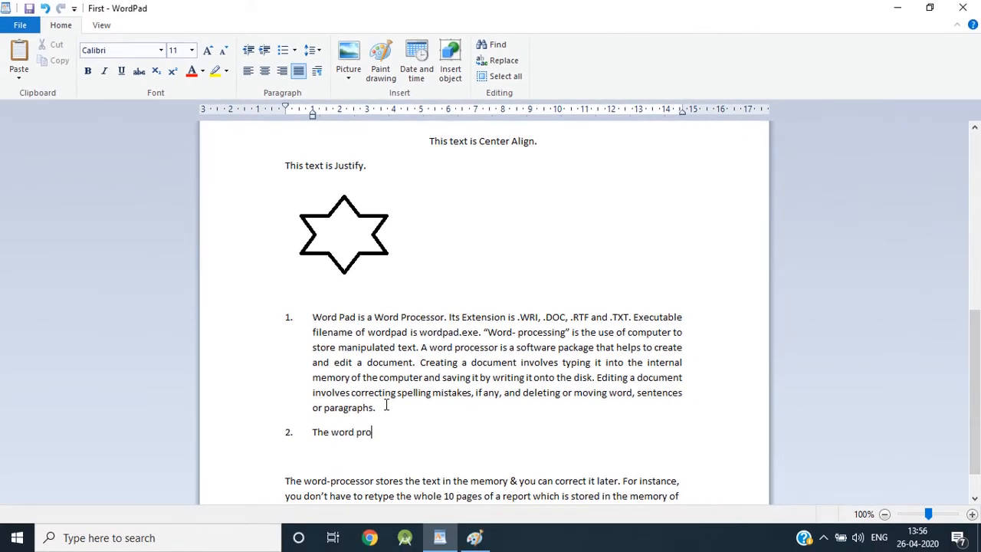
pyautogui.write('cessor store the text in the ')
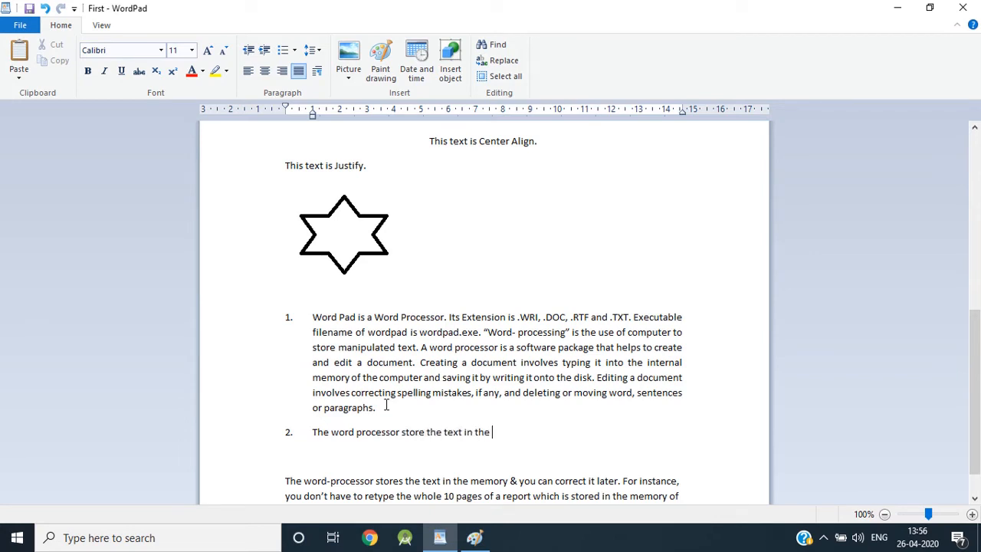
pyautogui.write('memory & you can correct it later For instance,')
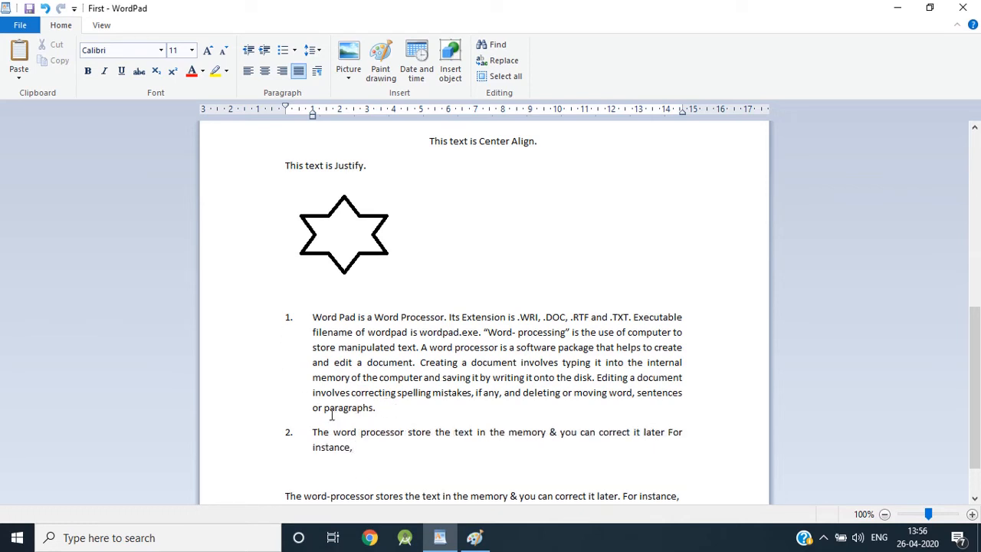
# Change item 1 from a hanging indent to a 1 cm first-line indent and delete its "1." number and tab
pyautogui.moveTo(382, 407); pyautogui.dragTo(288, 317)
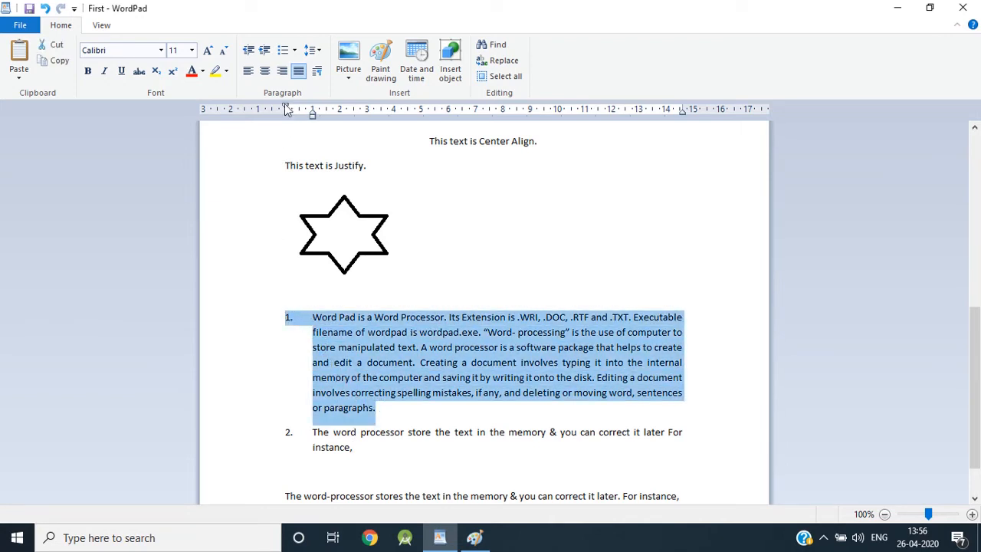
pyautogui.moveTo(284, 108)
pyautogui.mouseDown()
pyautogui.moveTo(340, 113)
pyautogui.moveTo(285, 115)
pyautogui.moveTo(313, 111)
pyautogui.mouseUp()
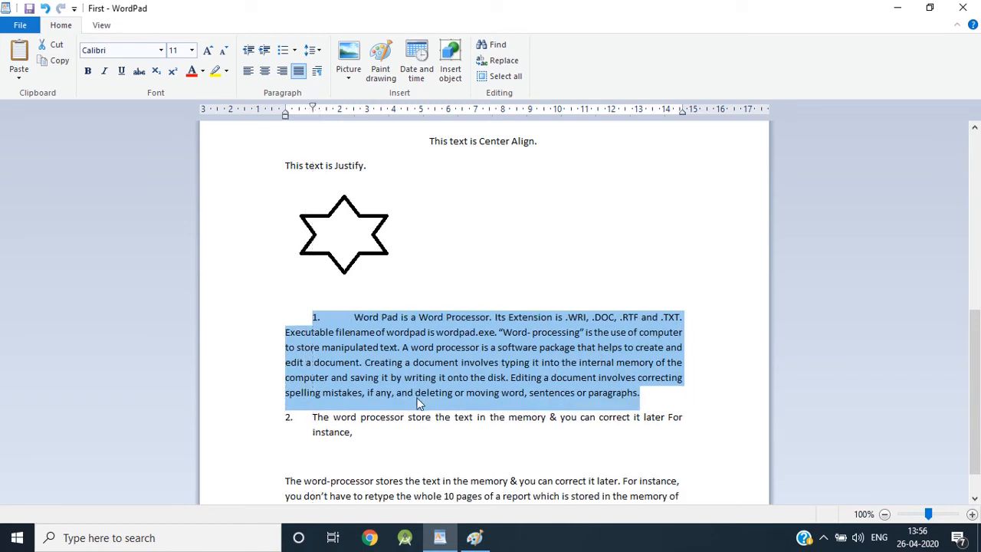
pyautogui.click(343, 318)
pyautogui.press('BackSpace')
pyautogui.press('BackSpace')
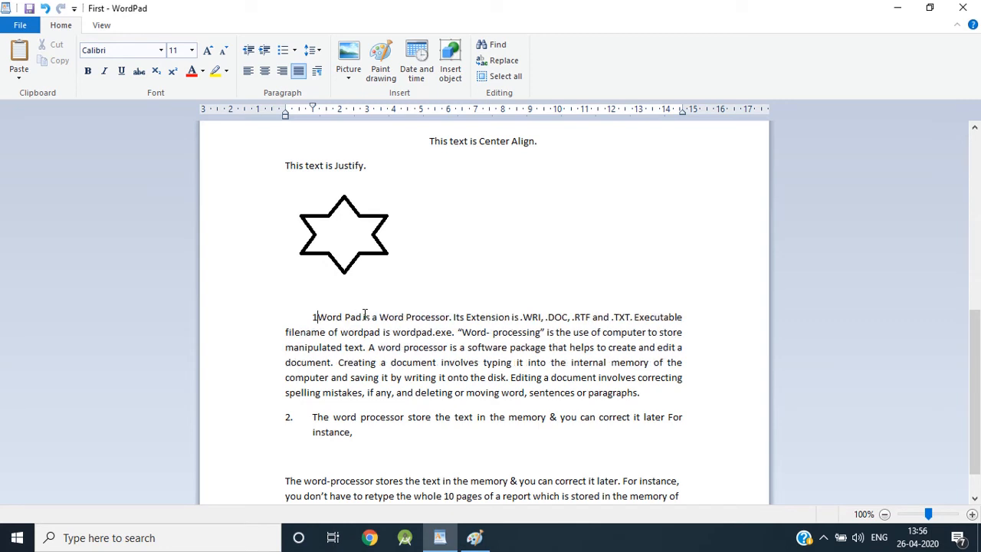
pyautogui.press('BackSpace')
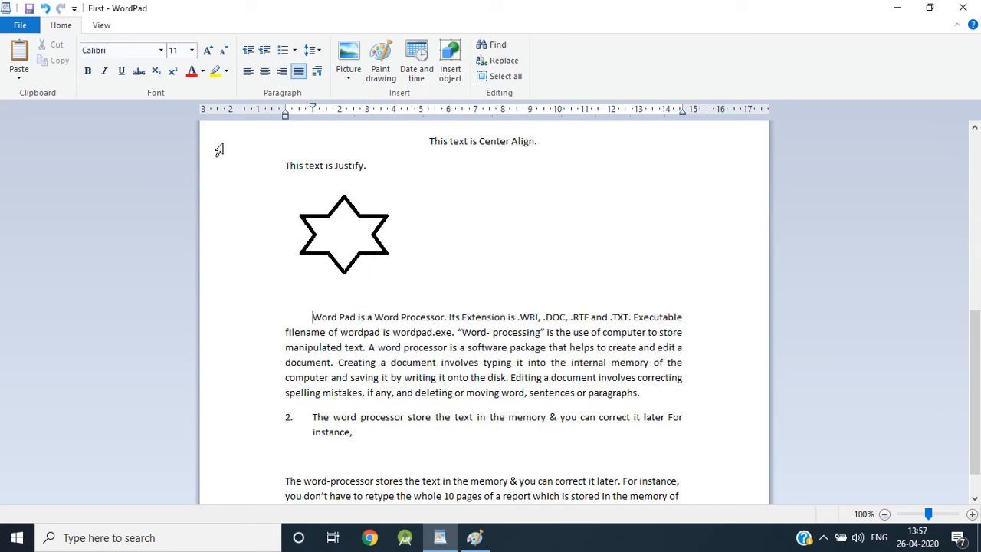
# Set the right indent of the "Word Pad is a Word Processor" paragraph to about 1.6 cm and check its paragraph settings
pyautogui.moveTo(654, 396); pyautogui.dragTo(319, 323)
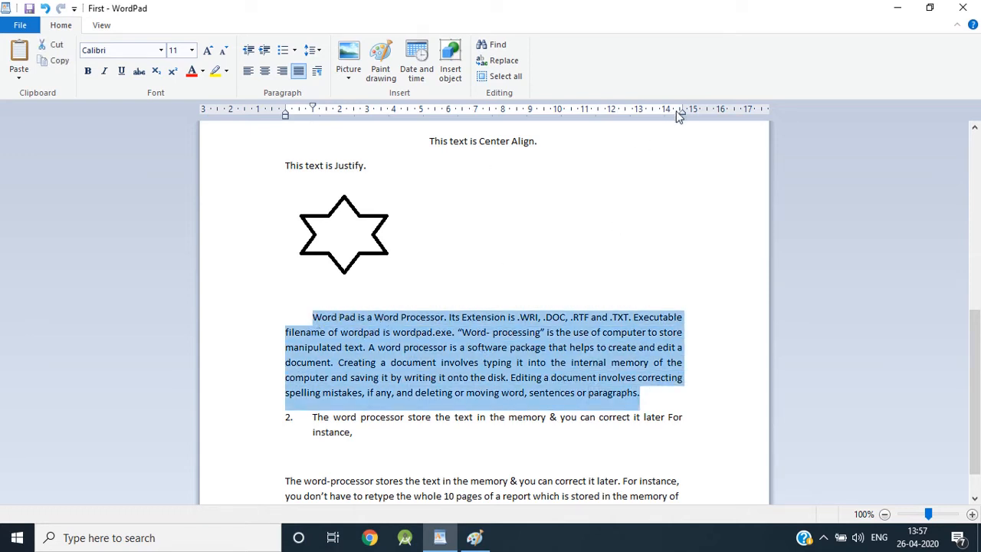
pyautogui.moveTo(684, 118); pyautogui.dragTo(638, 115)
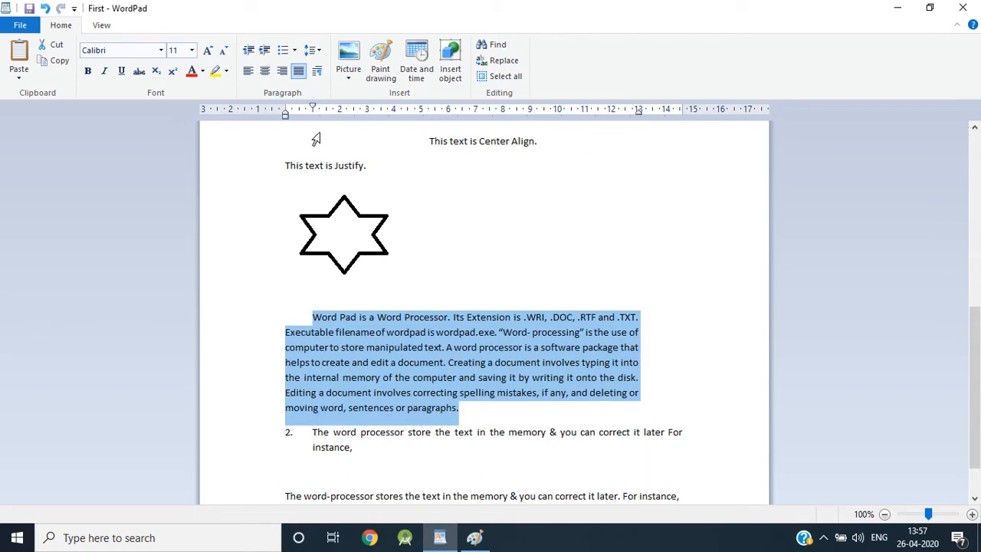
pyautogui.click(316, 71)
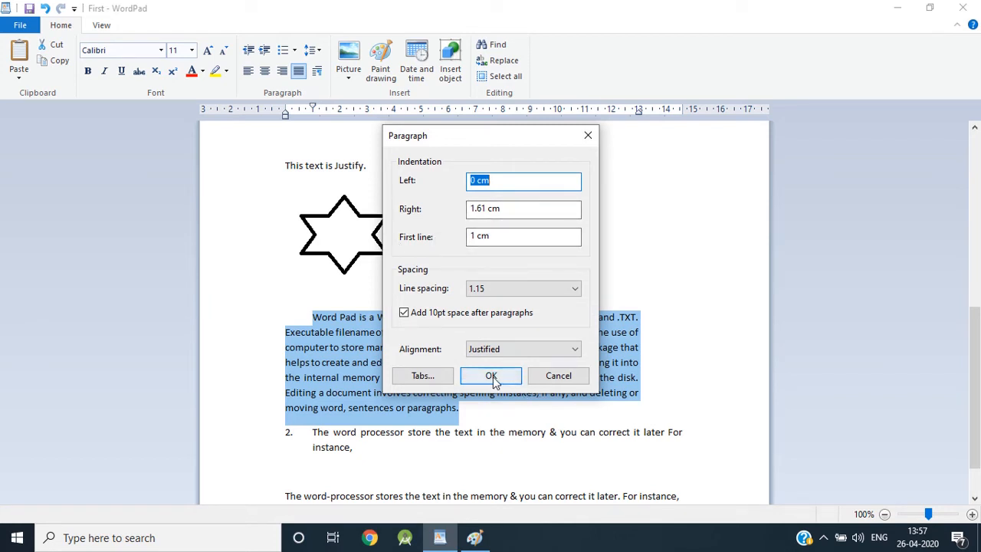
pyautogui.click(549, 377)
# Add two blank lines after the "Word Pad is a Word Processor" paragraph and set a tab stop at 4 cm
pyautogui.click(503, 406)
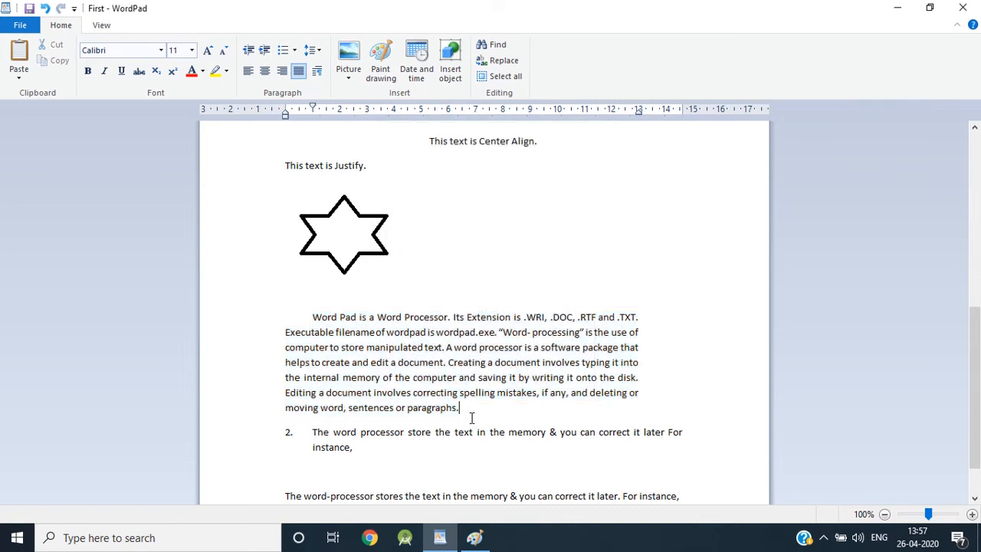
pyautogui.press('Return')
pyautogui.press('Return')
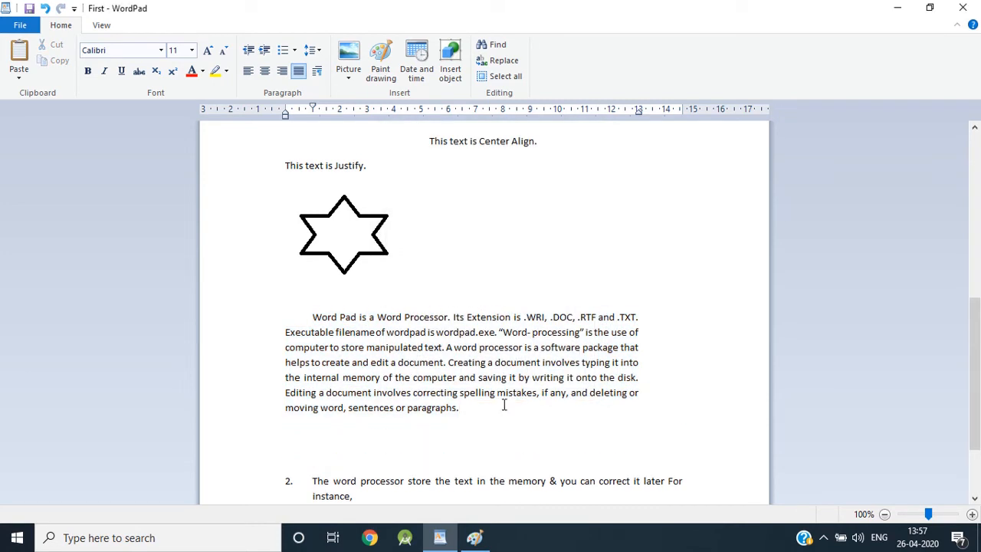
pyautogui.click(317, 71)
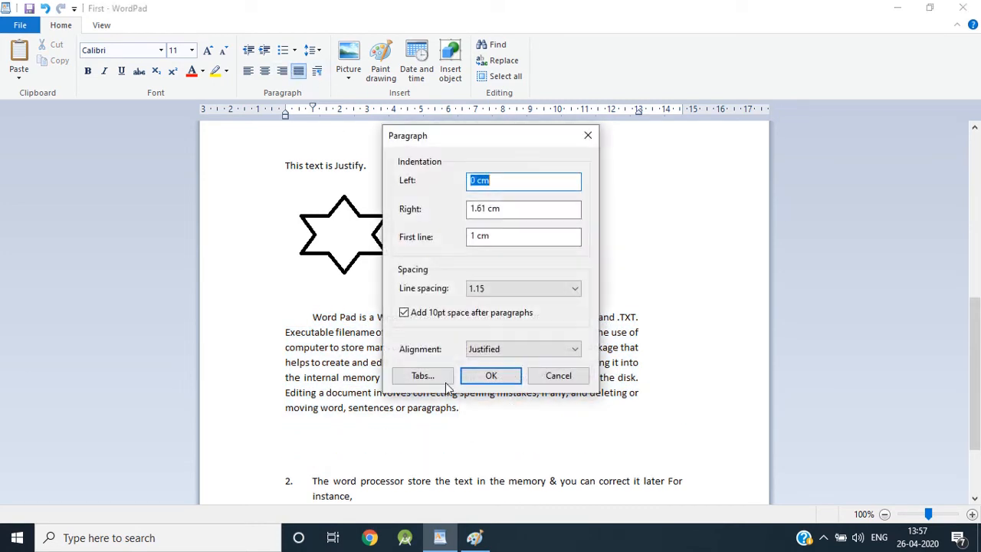
pyautogui.click(425, 375)
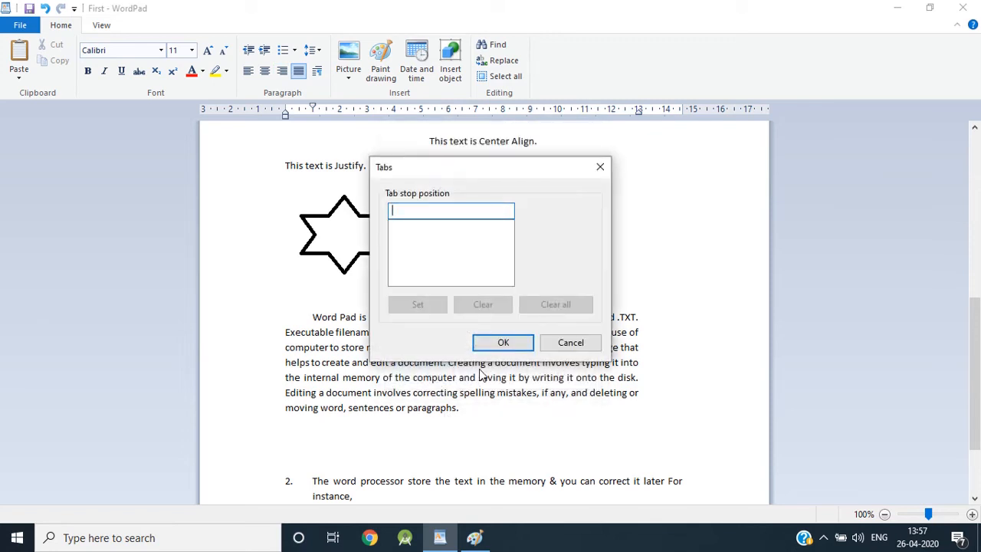
pyautogui.write('4')
pyautogui.click(420, 307)
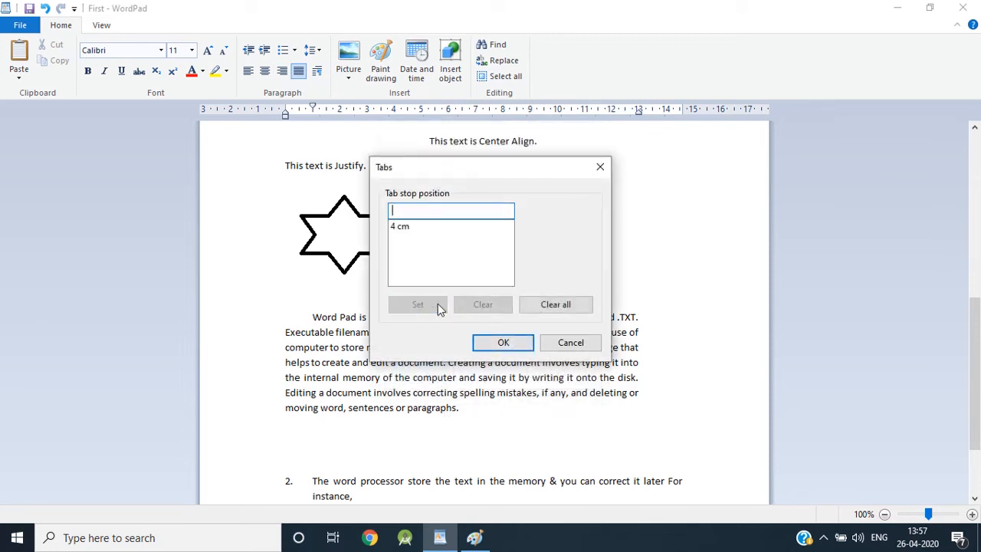
pyautogui.click(503, 342)
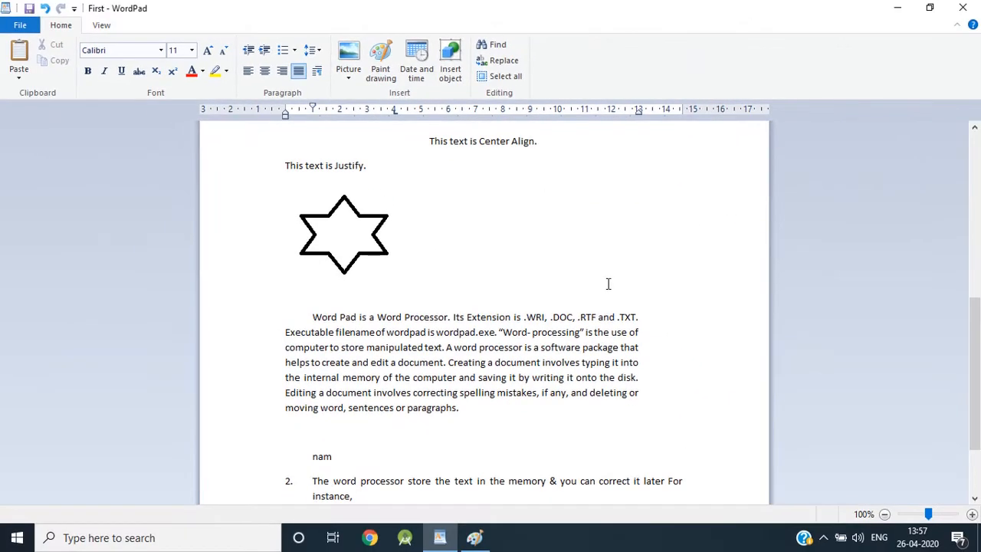
# Enter "name" and "fname" on the new line, separated by a tab, and try additional tab stops beyond 4 cm
pyautogui.write('name')
pyautogui.click(544, 113)
pyautogui.click(469, 114)
# Try single and double line spacing on the "Word Pad is a Word Processor" paragraph and set it to 1.5
pyautogui.moveTo(462, 402); pyautogui.dragTo(312, 320)
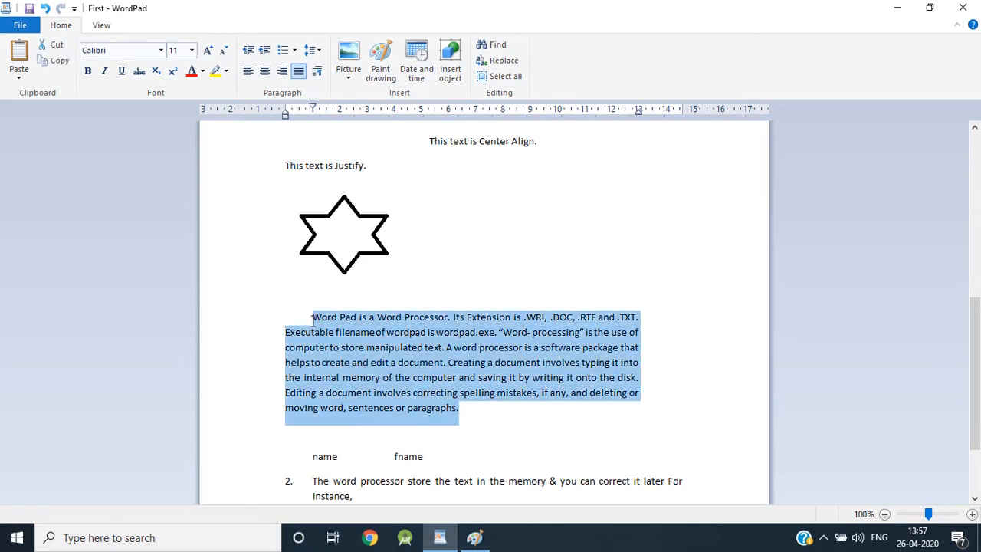
pyautogui.click(313, 51)
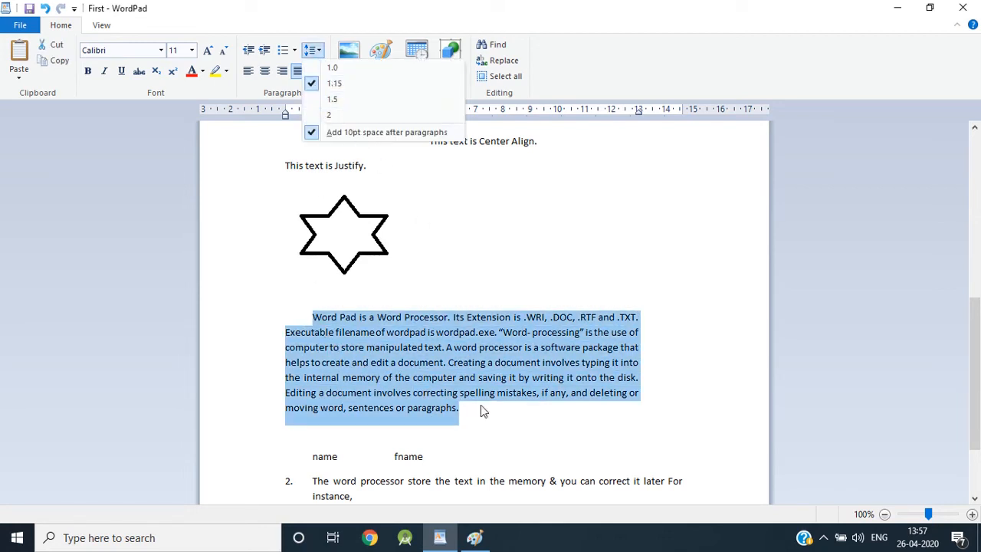
pyautogui.hotkey('ctrl', '1')
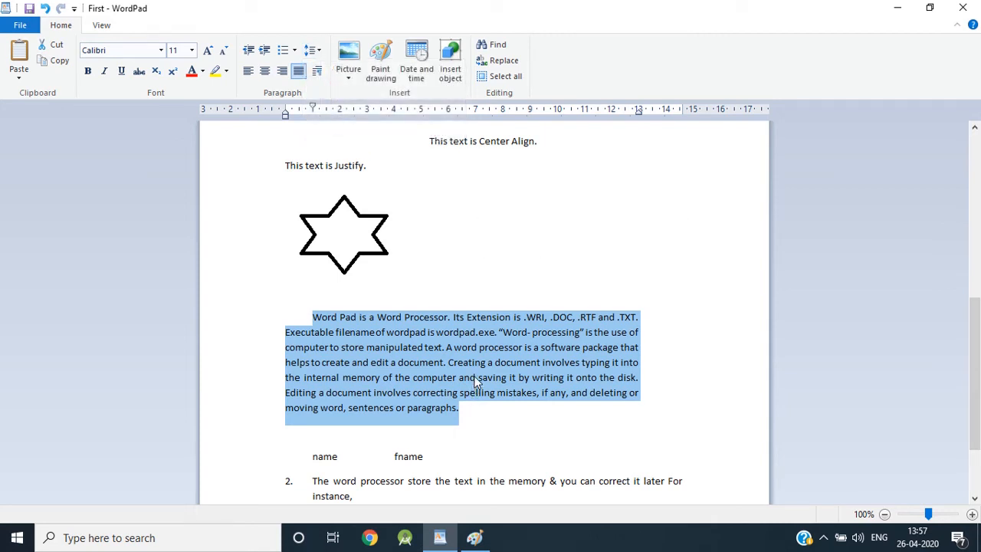
pyautogui.hotkey('ctrl', '2')
pyautogui.hotkey('ctrl', '5')
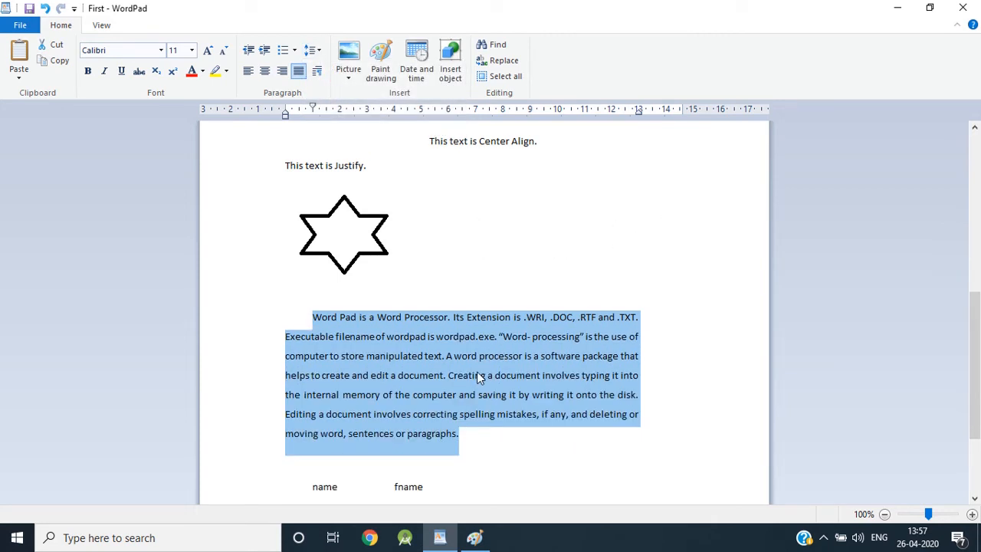
pyautogui.hotkey('ctrl', '1')
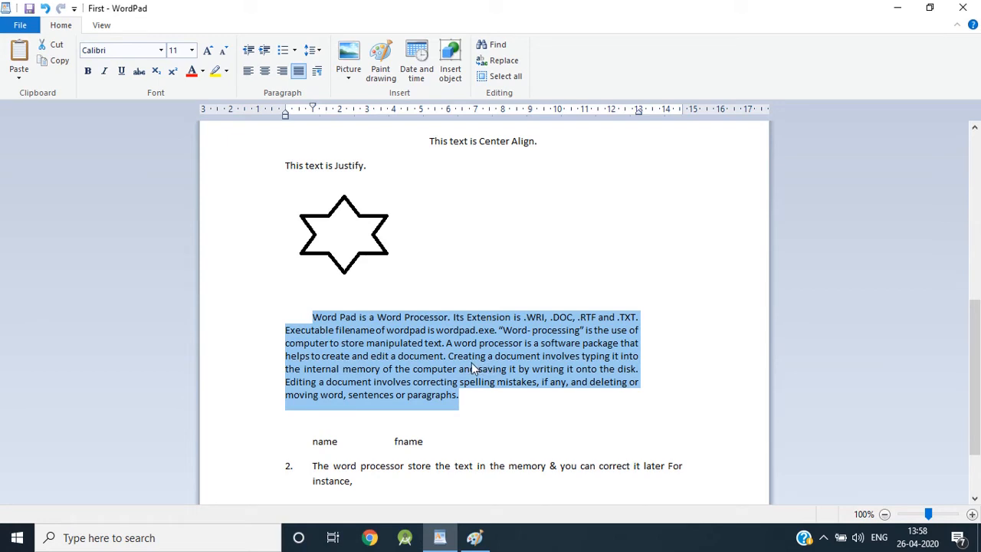
pyautogui.hotkey('ctrl', '2')
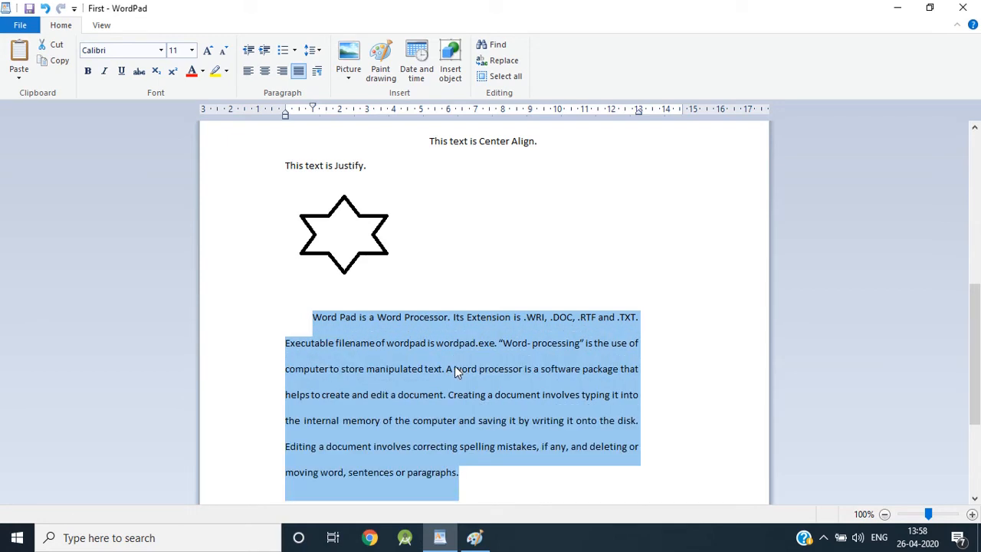
pyautogui.hotkey('ctrl', '5')
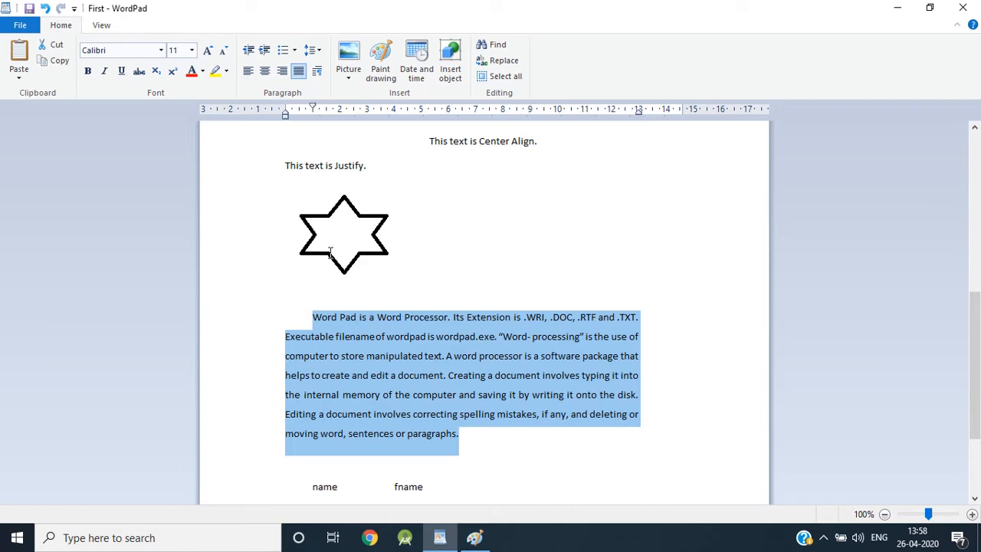
# Insert the "aboutus" picture from the Pictures folder on the blank line above the "name" and "fname" line
pyautogui.click(438, 336)
pyautogui.scroll(-1, 485, 370)
pyautogui.scroll(-3, 485, 371)
pyautogui.click(326, 330)
pyautogui.click(347, 77)
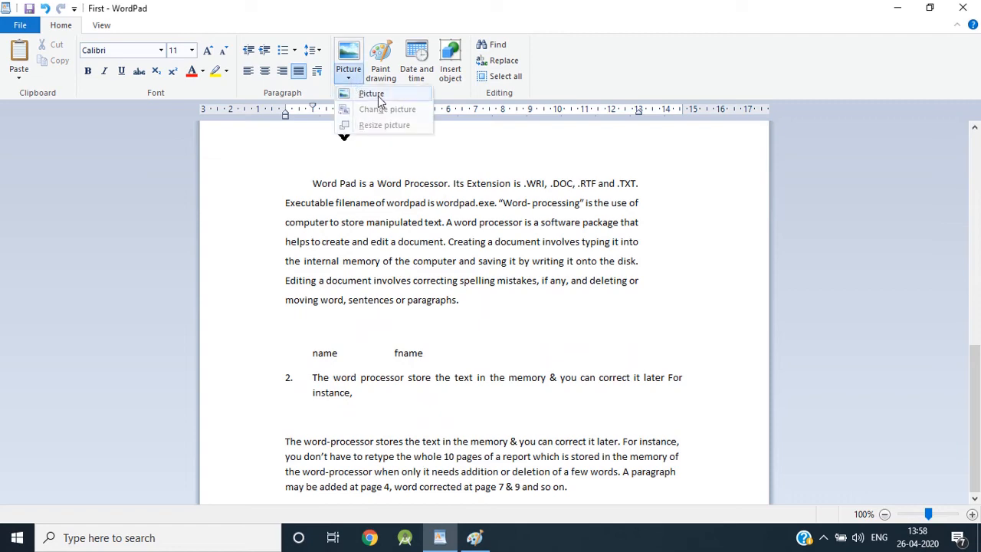
pyautogui.click(370, 95)
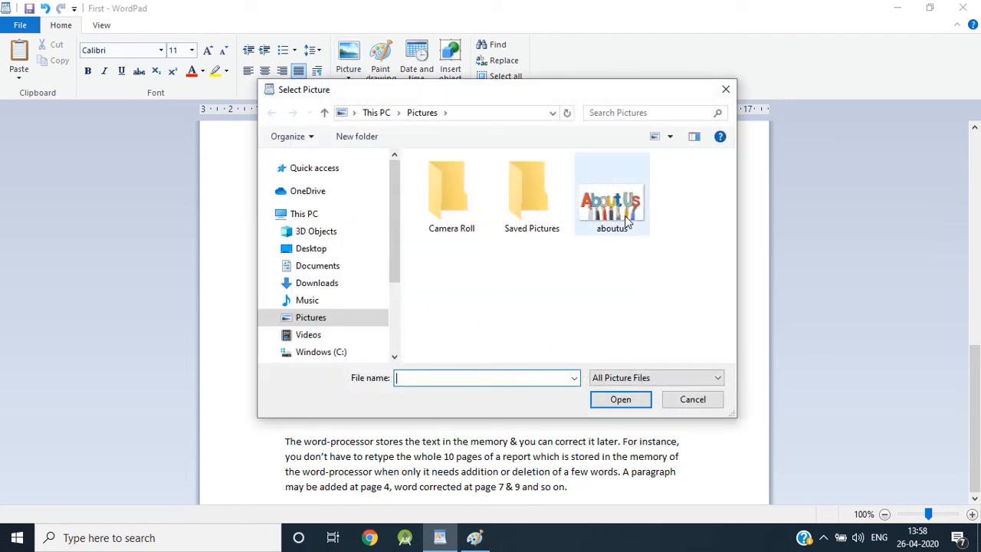
pyautogui.click(626, 217)
pyautogui.click(619, 399)
# Shrink the About Us picture proportionally to about 6 cm wide and add two blank lines below it
pyautogui.scroll(-4, 622, 391)
pyautogui.click(624, 193)
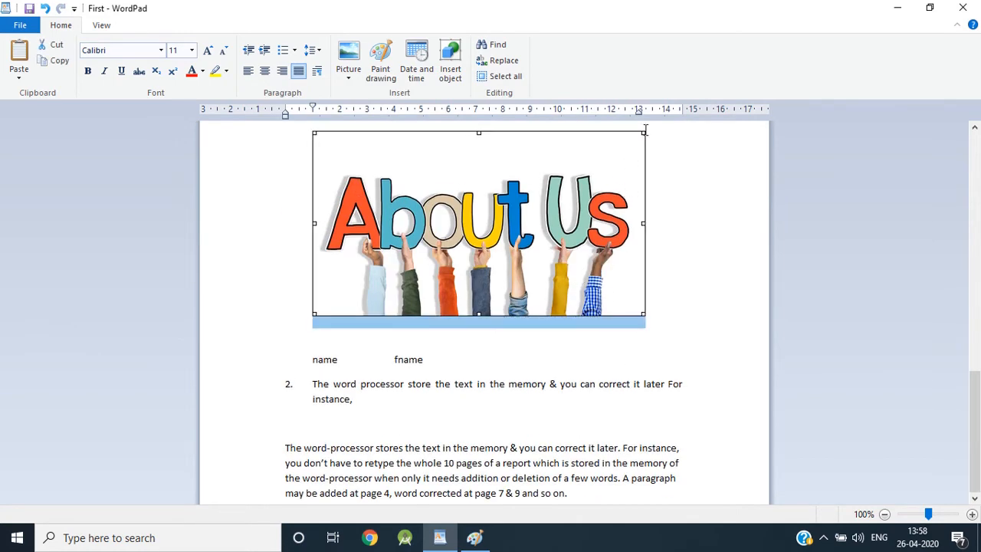
pyautogui.moveTo(645, 132); pyautogui.dragTo(525, 163)
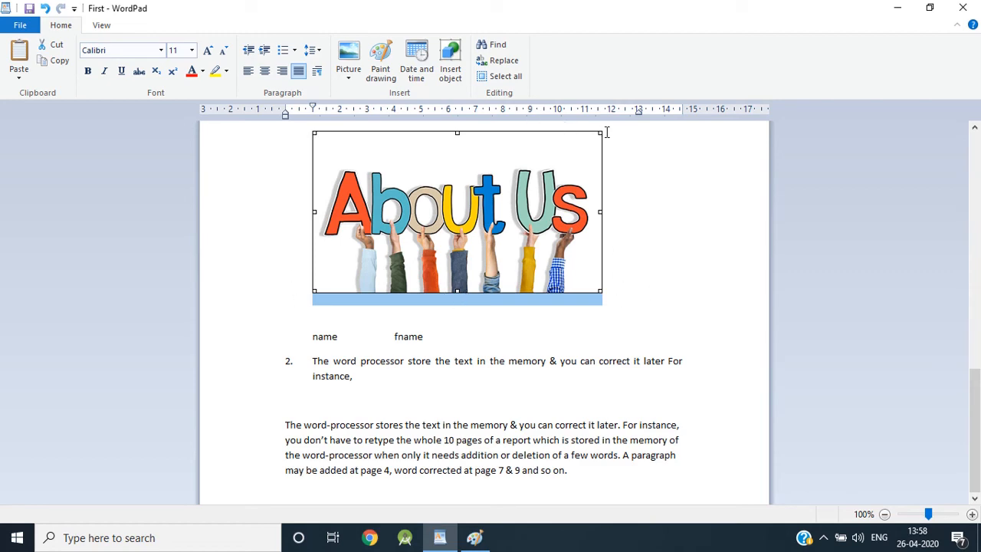
pyautogui.moveTo(601, 132); pyautogui.dragTo(535, 140)
pyautogui.click(349, 78)
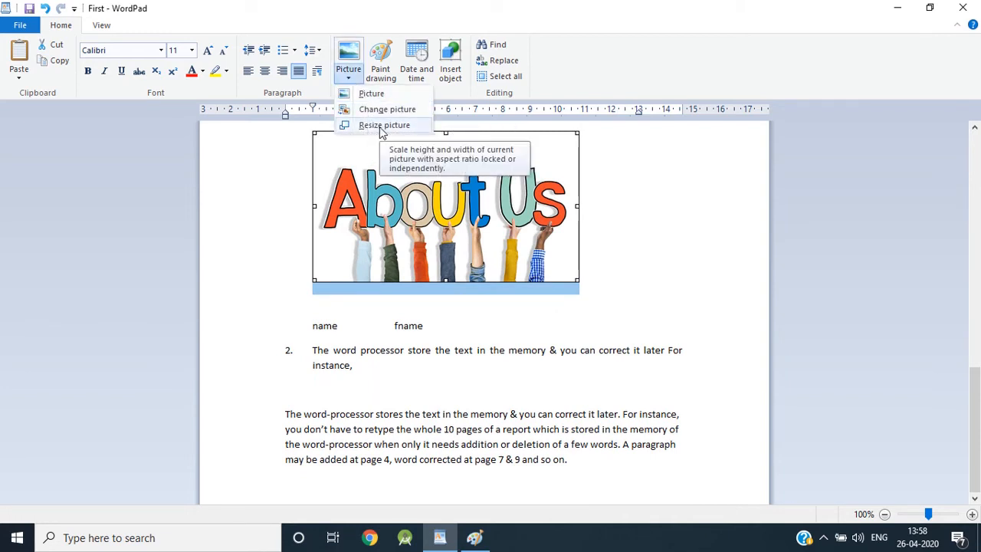
pyautogui.moveTo(579, 132); pyautogui.dragTo(585, 192)
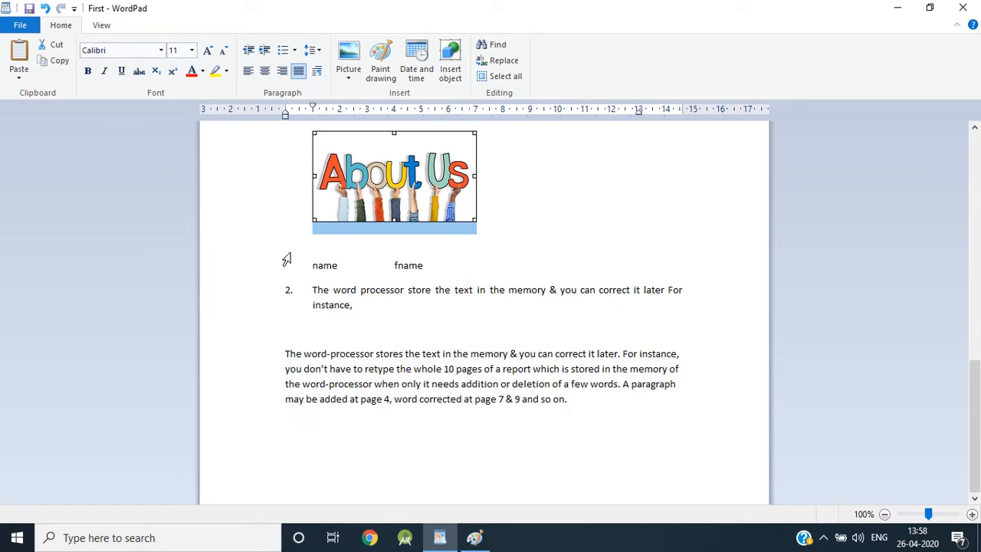
pyautogui.click(334, 247)
pyautogui.press('Return')
pyautogui.press('Return')
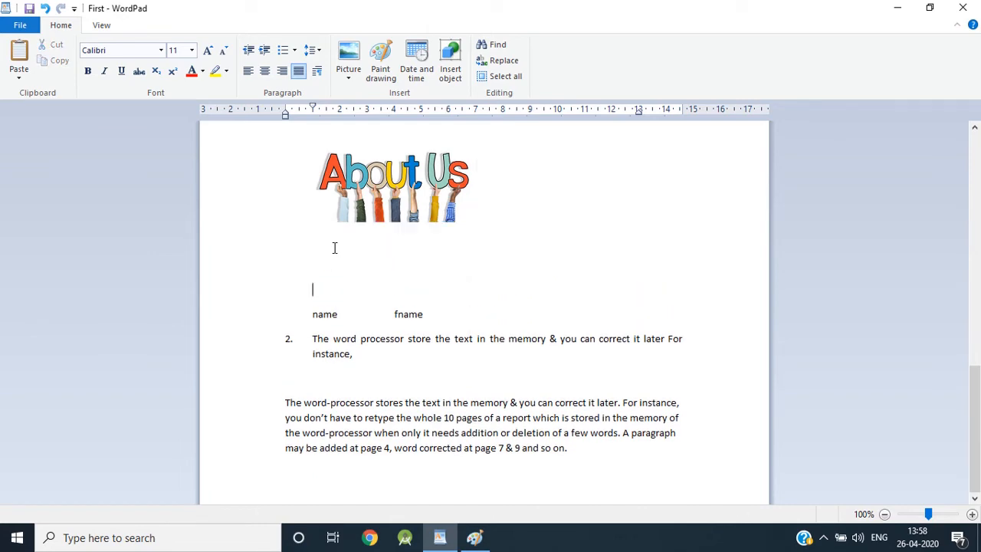
# Insert a Paint drawing of a five-point star about 97 × 92 px filled with yellow and return to the document
pyautogui.click(381, 60)
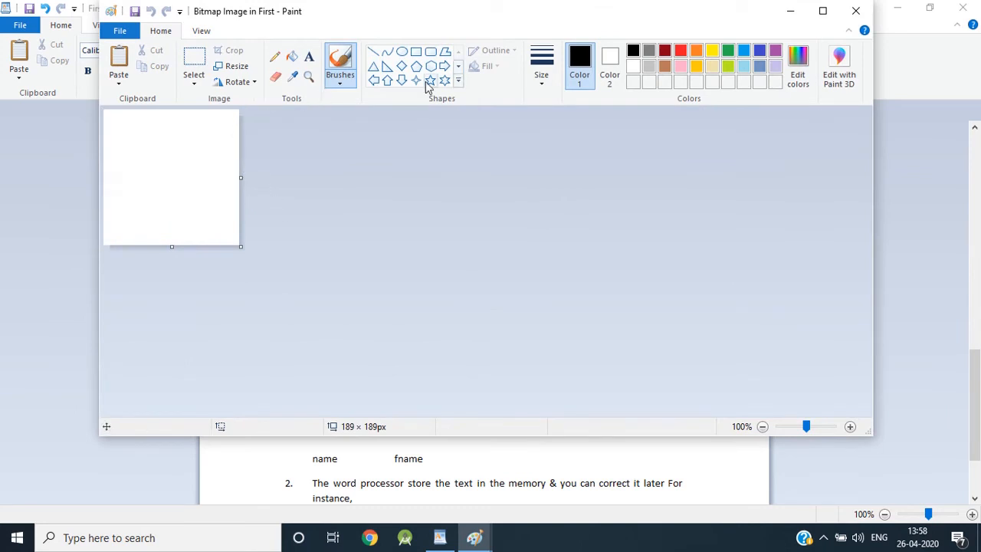
pyautogui.click(431, 83)
pyautogui.moveTo(139, 135); pyautogui.dragTo(210, 201)
pyautogui.click(292, 59)
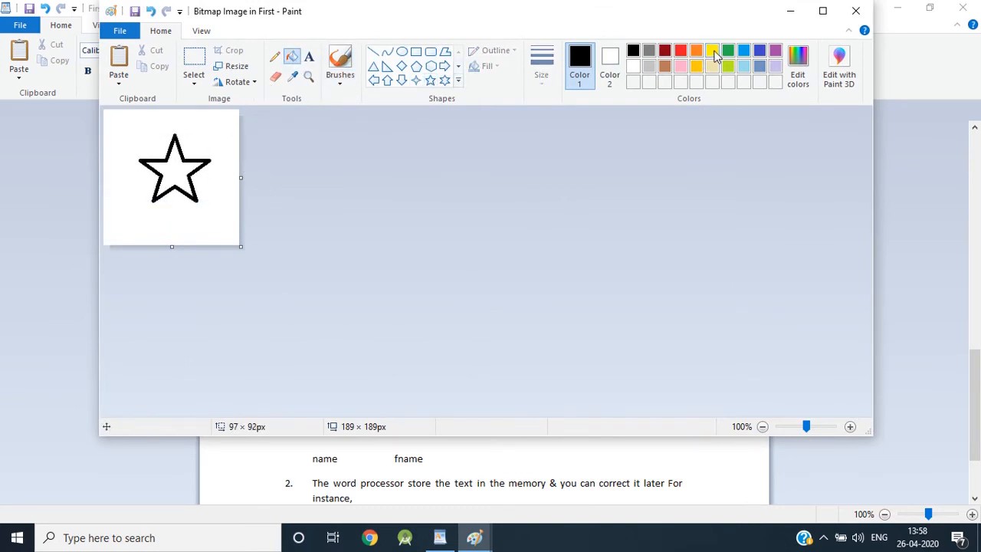
pyautogui.click(712, 50)
pyautogui.click(188, 170)
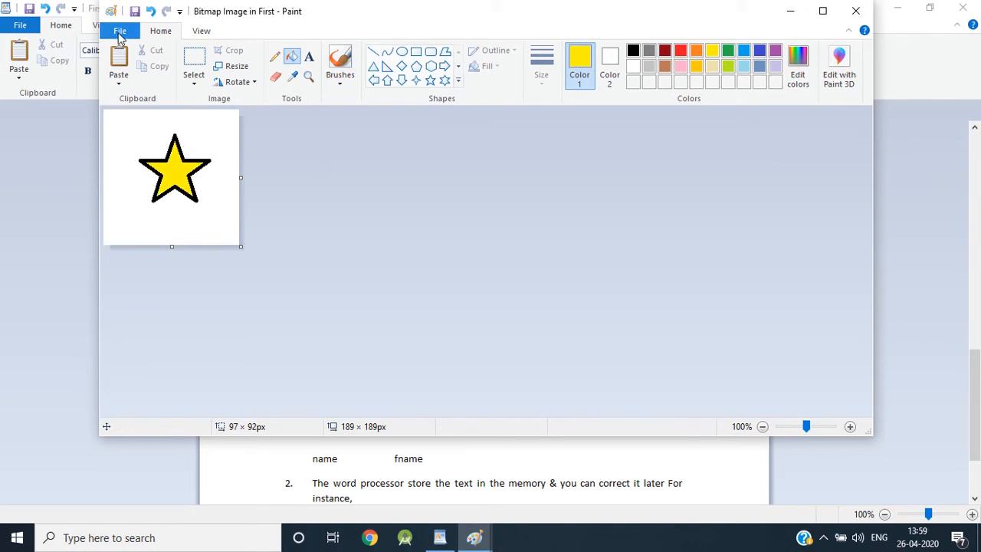
pyautogui.click(120, 31)
pyautogui.click(168, 282)
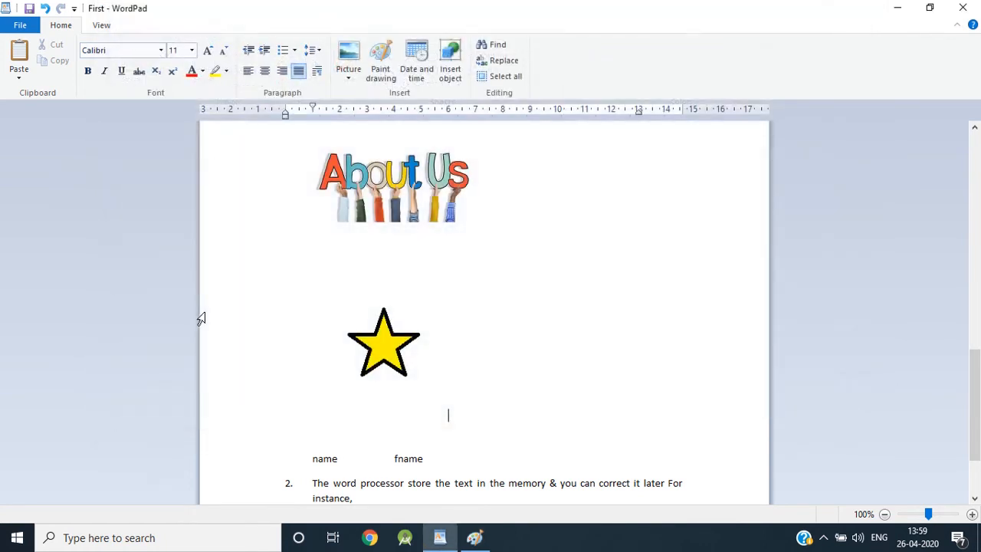
# Reopen the embedded star drawing in Paint, fill the star with red and return to the document
pyautogui.click(383, 354)
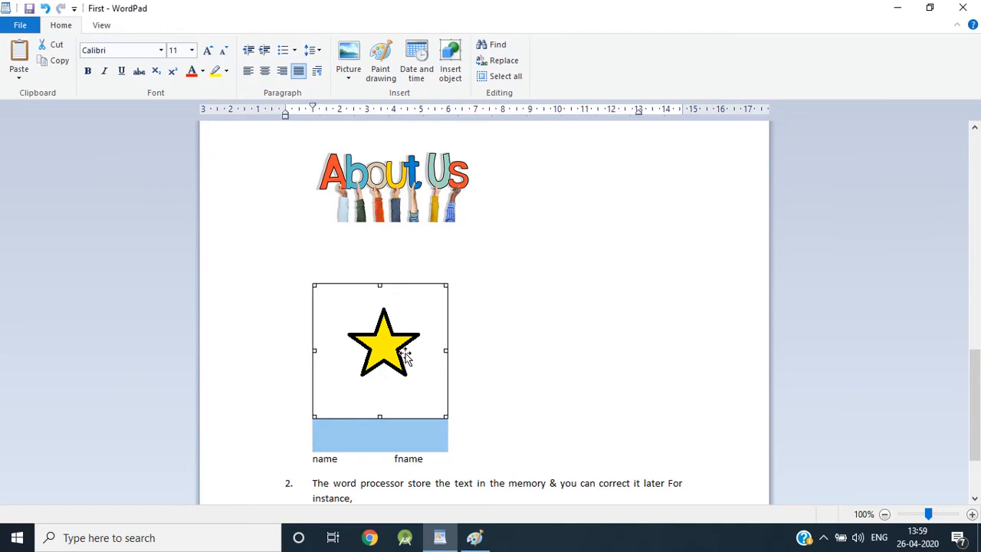
pyautogui.doubleClick(404, 356)
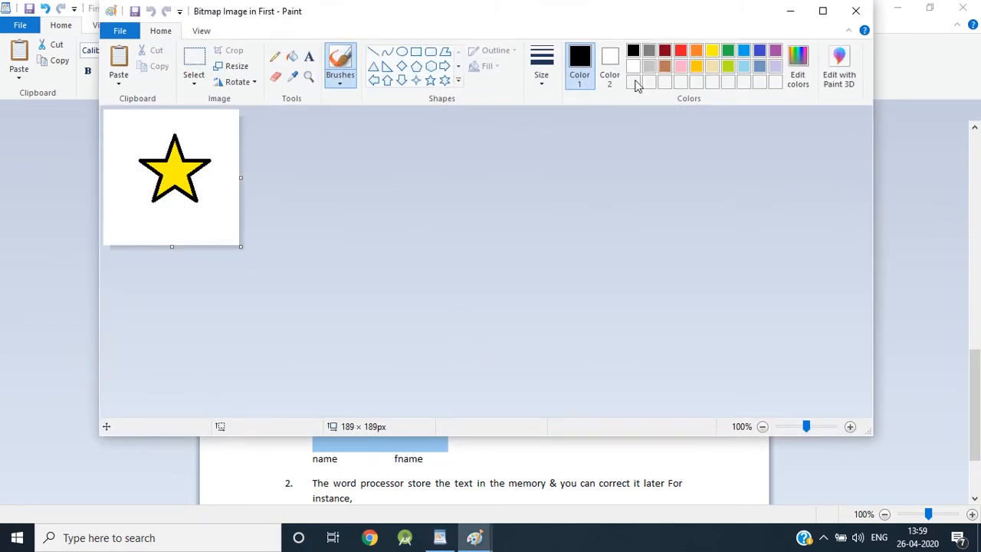
pyautogui.click(680, 51)
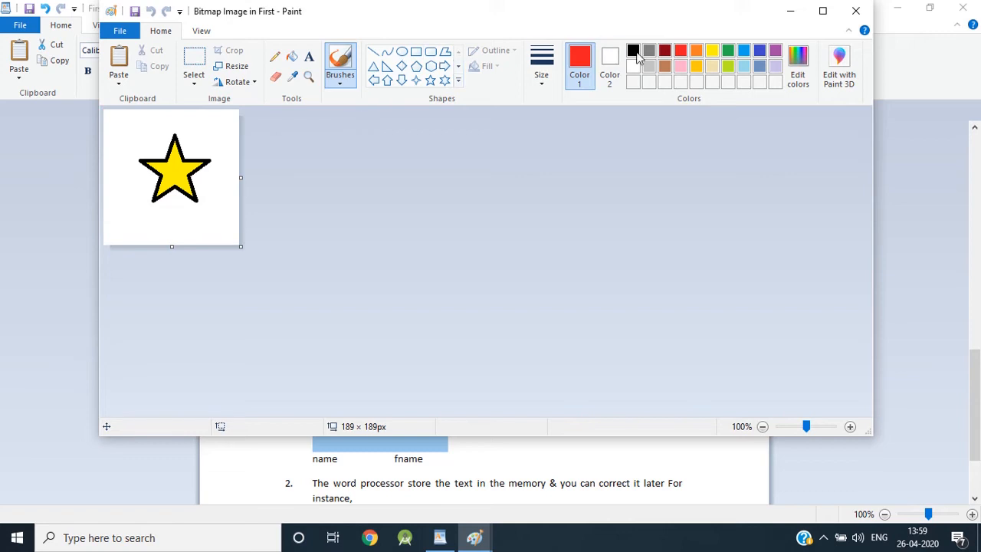
pyautogui.click(292, 56)
pyautogui.click(172, 164)
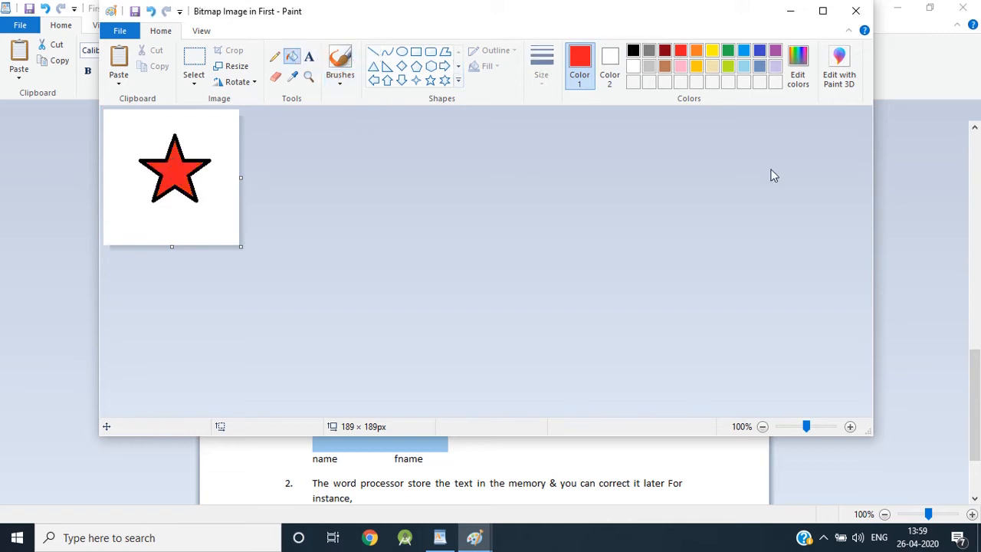
pyautogui.click(855, 11)
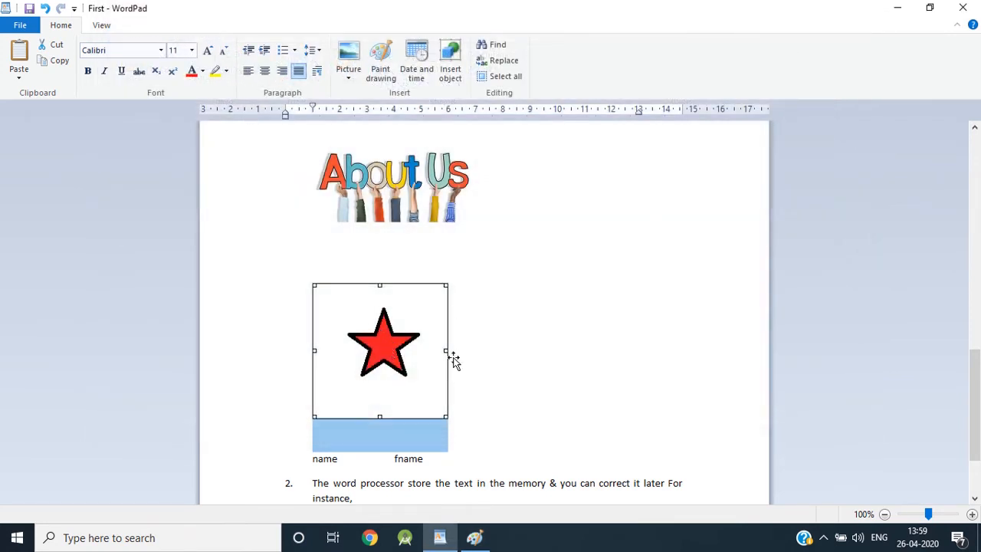
# Replace the star drawing with an empty Paint drawing, starting and closing a new drawing twice
pyautogui.doubleClick(396, 333)
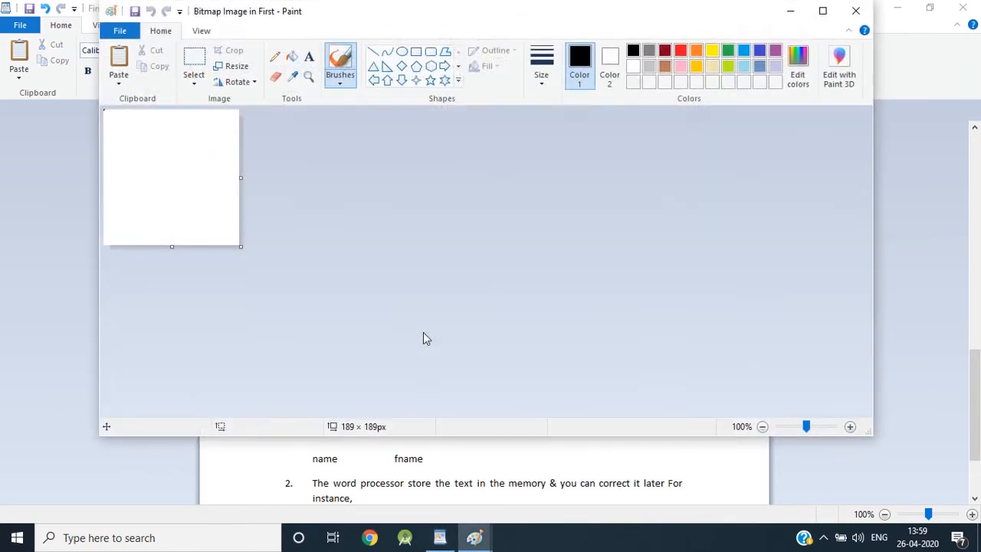
pyautogui.click(855, 11)
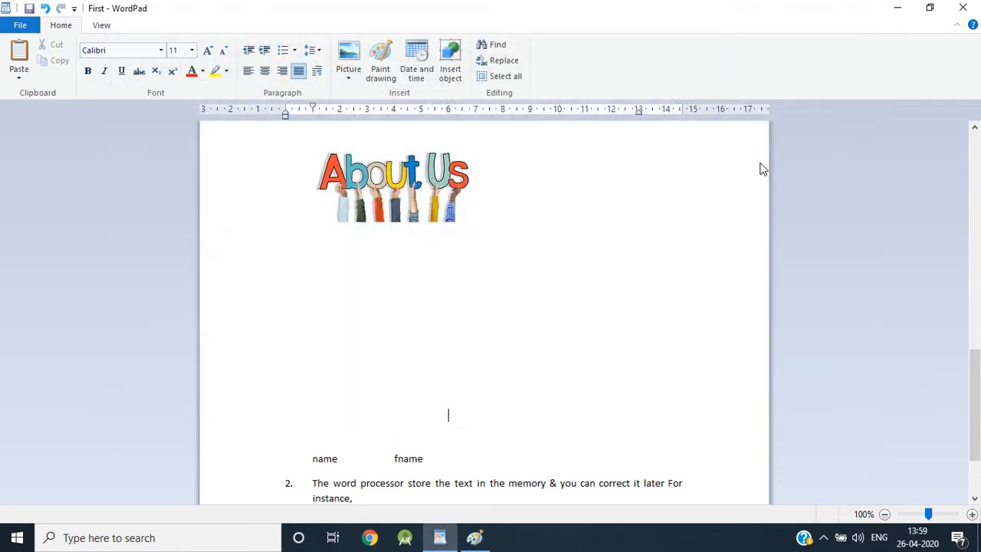
pyautogui.hotkey('ctrl', 'd')
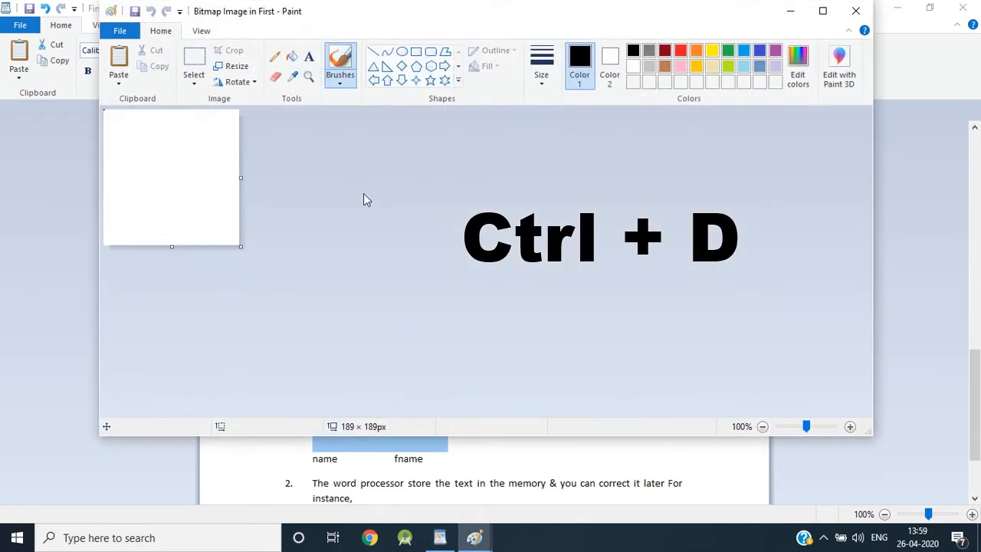
pyautogui.click(855, 11)
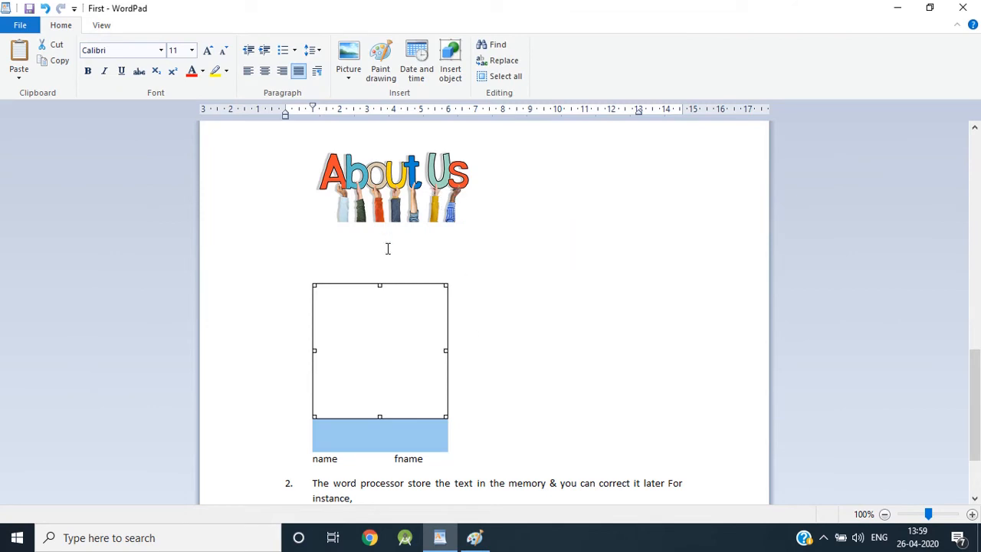
pyautogui.press('Delete')
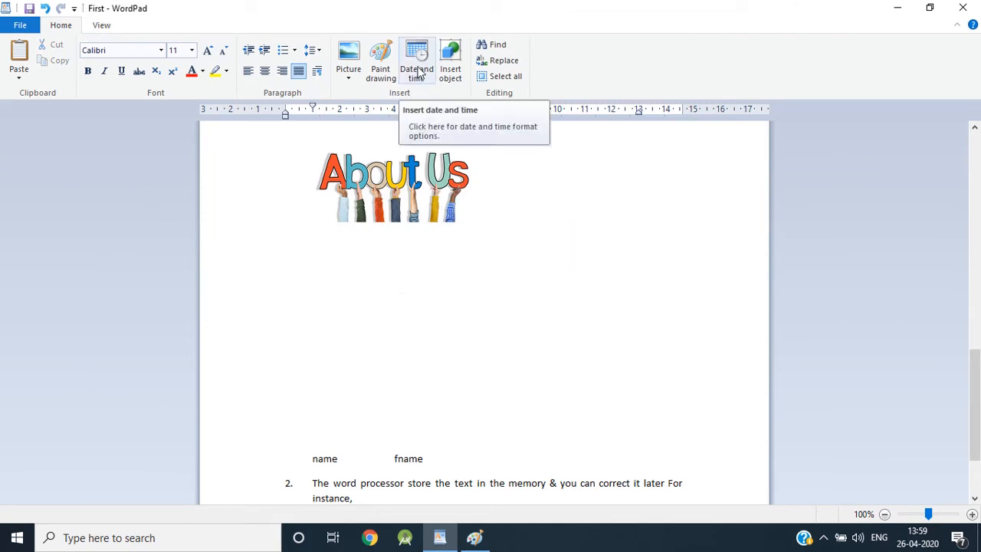
# Insert the date below the About Us picture in the format "Sunday, 26 April, 2020"
pyautogui.click(419, 71)
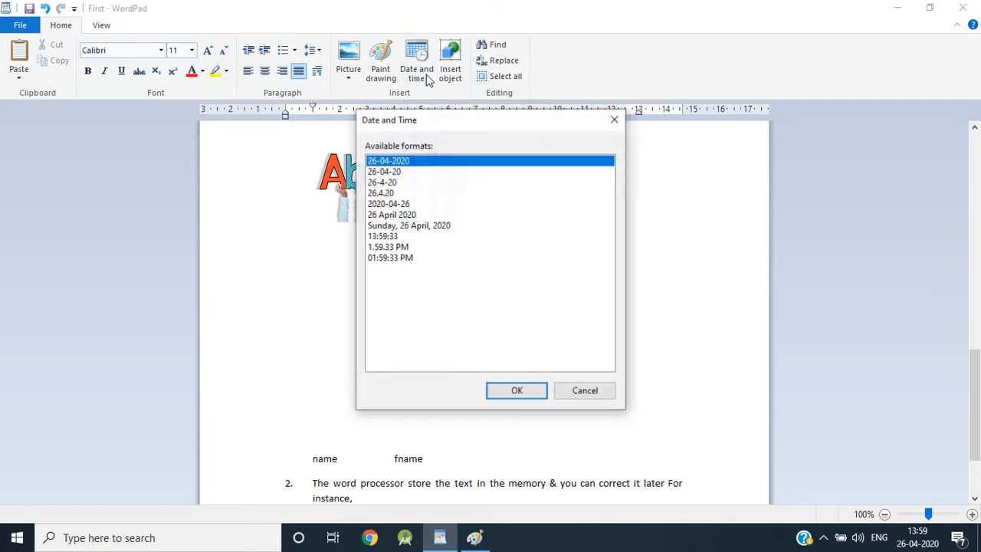
pyautogui.click(443, 227)
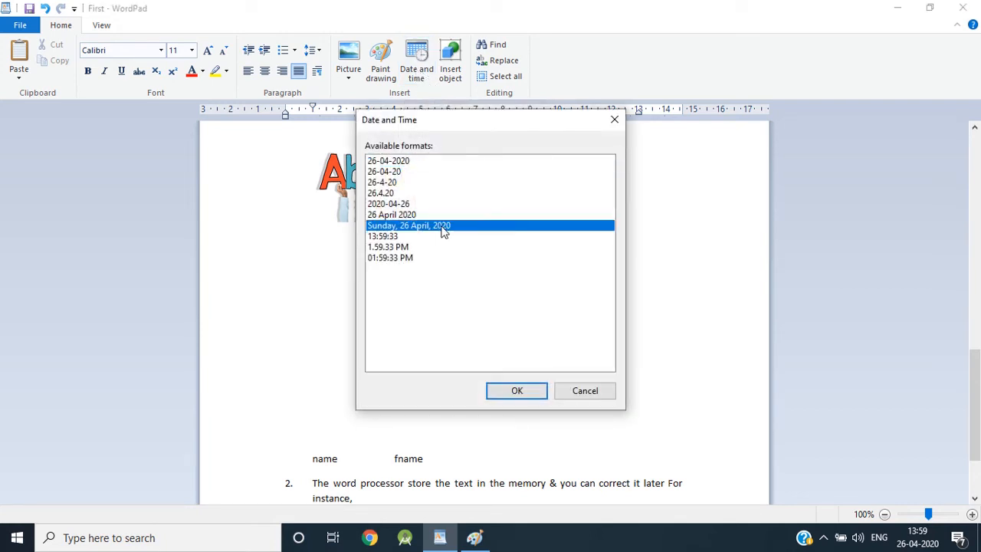
pyautogui.click(515, 392)
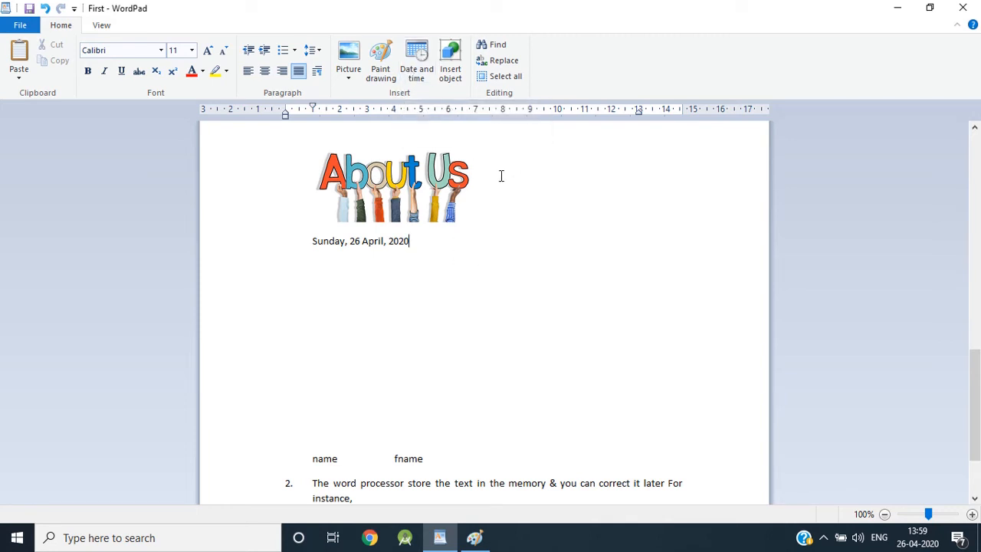
# Delete the empty drawing between the date and the "name" line and add two blank lines after the date
pyautogui.click(416, 270)
pyautogui.click(371, 331)
pyautogui.press('Delete')
pyautogui.click(367, 253)
pyautogui.click(431, 241)
pyautogui.press('Return')
pyautogui.press('Return')
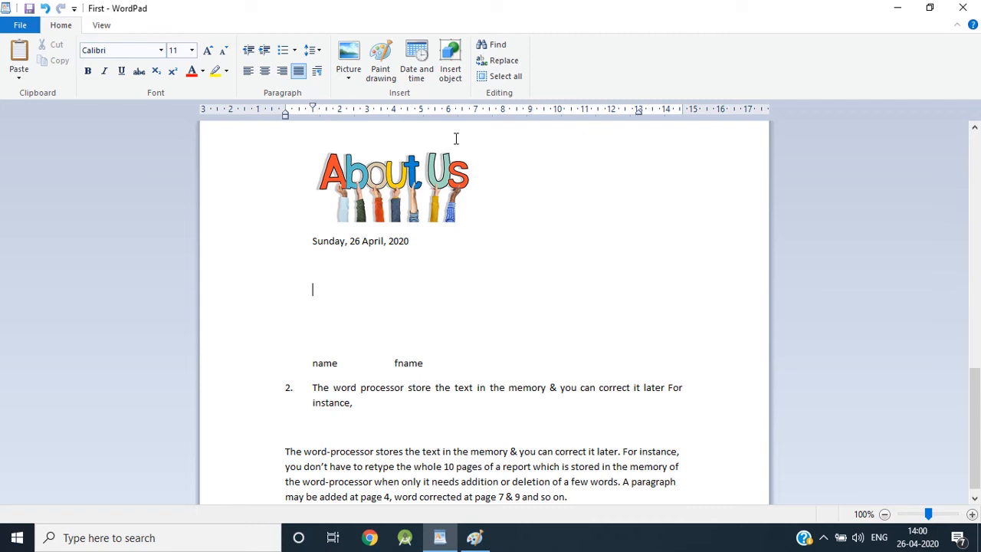
# Insert a new Microsoft Excel 97-2003 Worksheet object on the blank line below the date
pyautogui.click(450, 65)
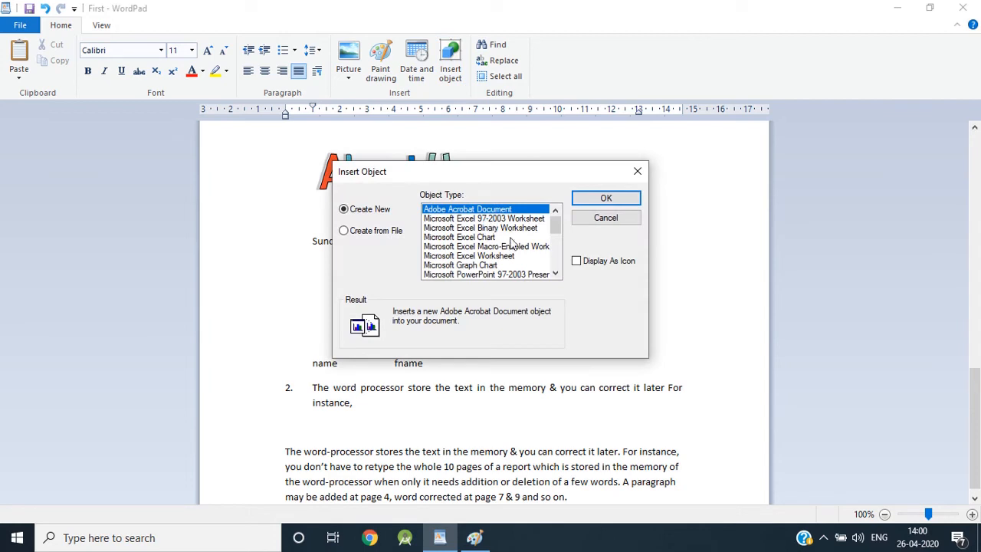
pyautogui.click(512, 219)
pyautogui.click(604, 197)
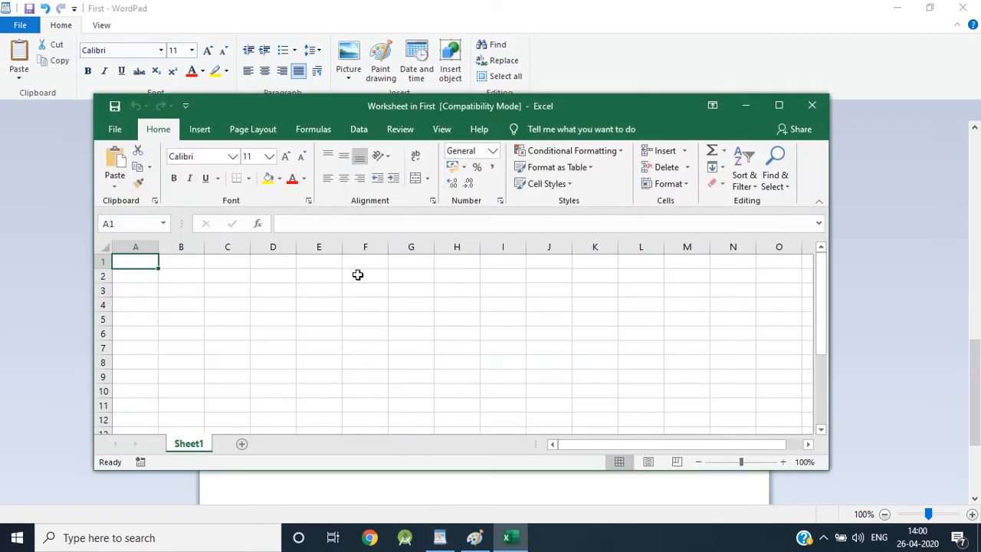
# Enter the headings Name, Fname, Address, City and State in cells A1 to E1 of the embedded worksheet and return to the document
pyautogui.write('Name')
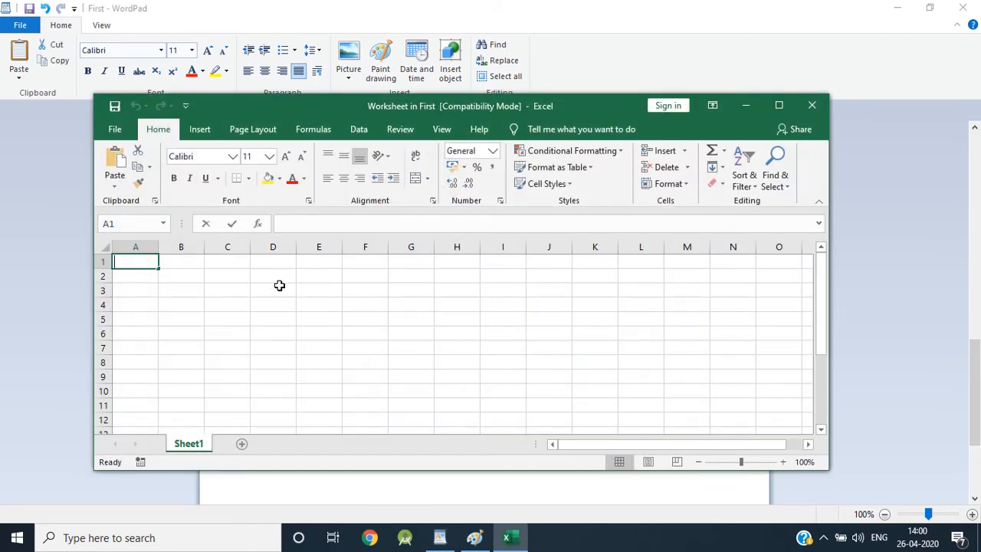
pyautogui.press('Tab')
pyautogui.write('Fname')
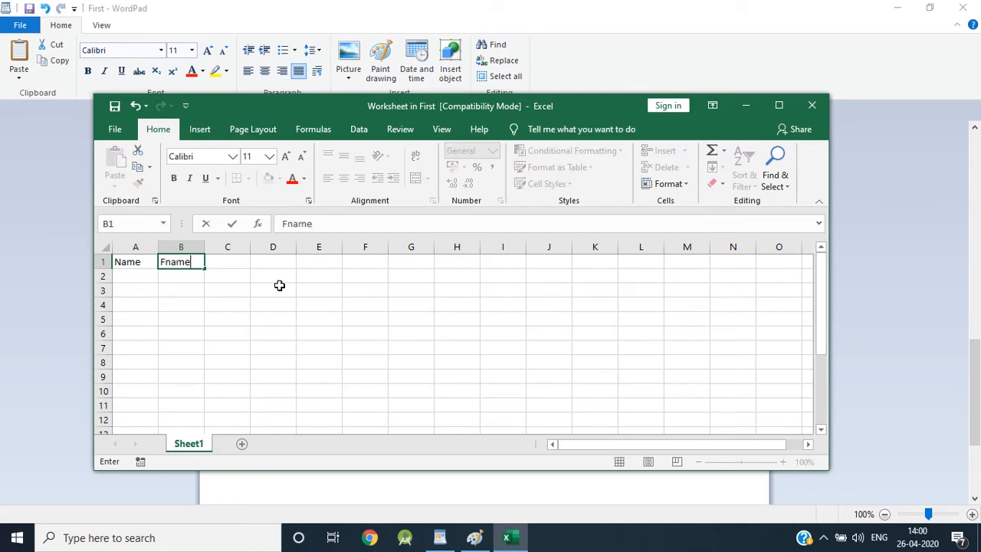
pyautogui.press('Tab')
pyautogui.write('Address')
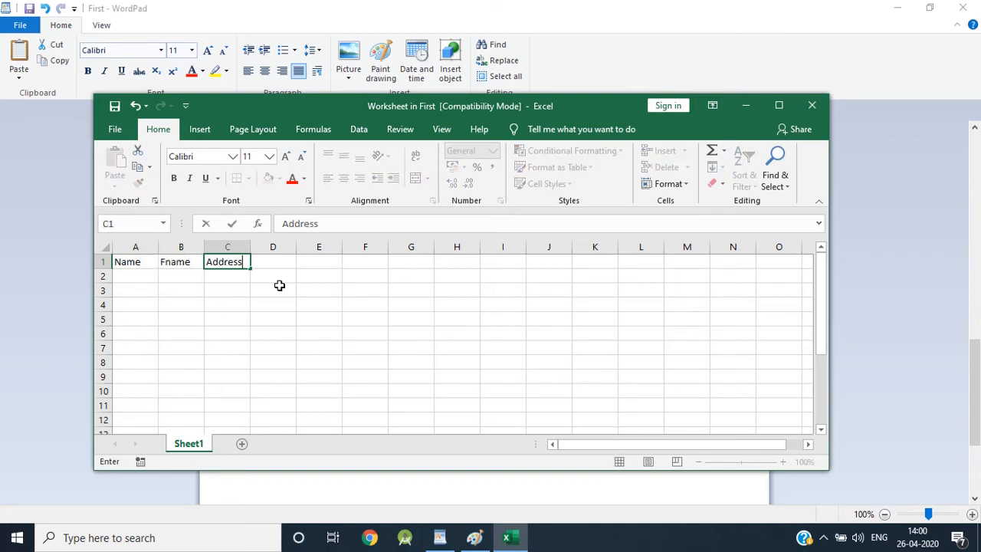
pyautogui.press('Tab')
pyautogui.write('City')
pyautogui.press('Tab')
pyautogui.write('State')
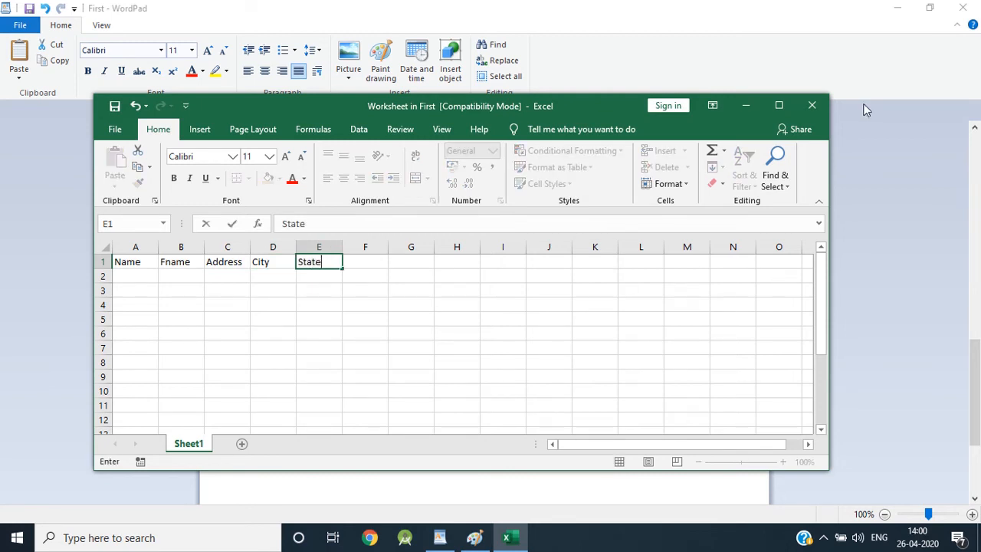
pyautogui.click(816, 106)
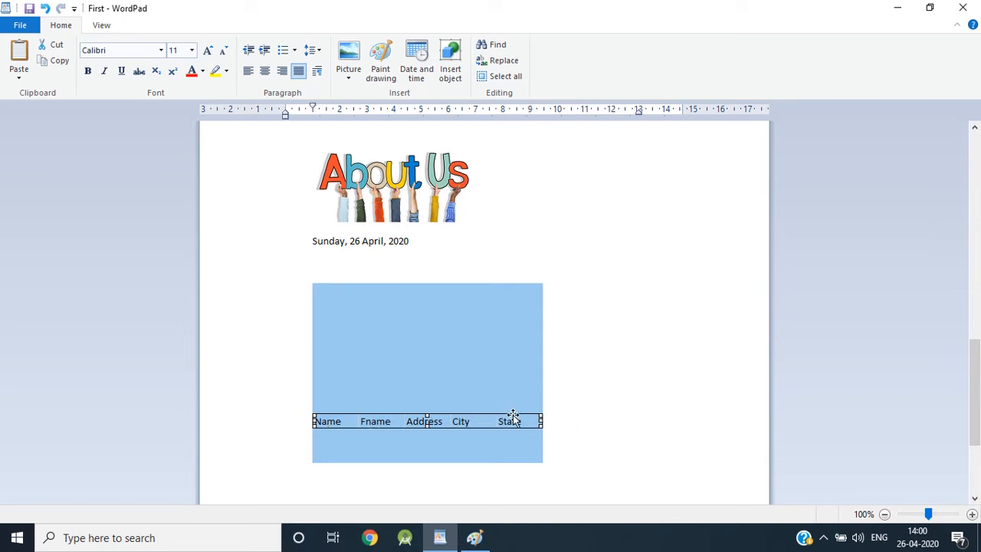
# Create a one-row, three-column table below the embedded worksheet from a line of plus signs and dashes
pyautogui.scroll(-3, 527, 402)
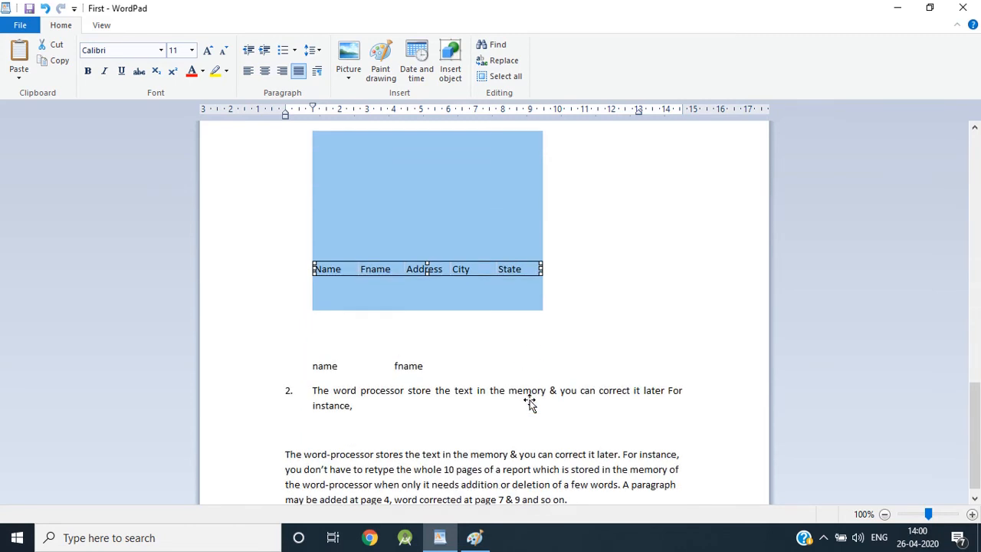
pyautogui.click(339, 336)
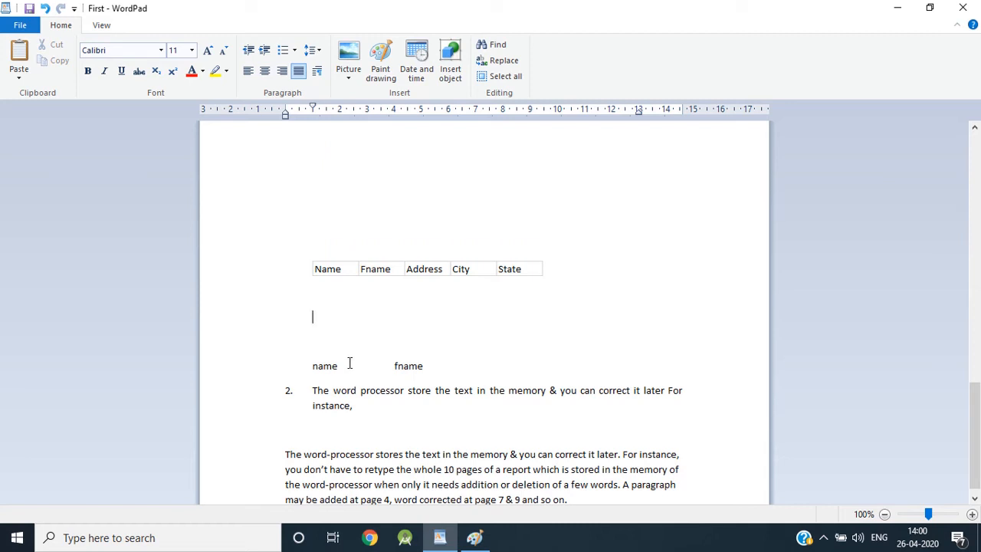
pyautogui.write('+-----------------------------+--------------------+--------------------------+')
pyautogui.press('Return')
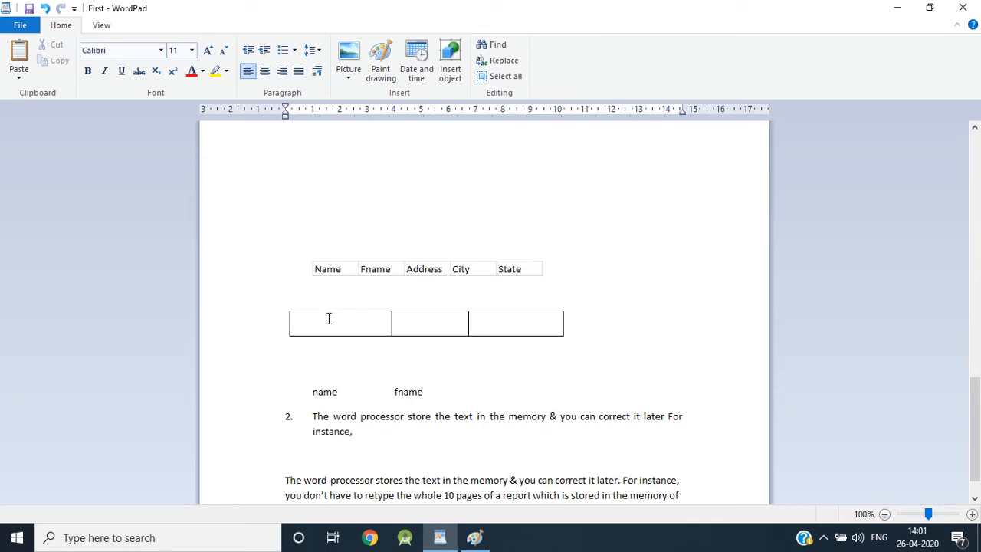
# Fill the table's first row with Name, Fname and Address and add a second, empty row
pyautogui.write('Name\tFname')
pyautogui.press('Tab')
pyautogui.write('Address')
pyautogui.press('Tab')
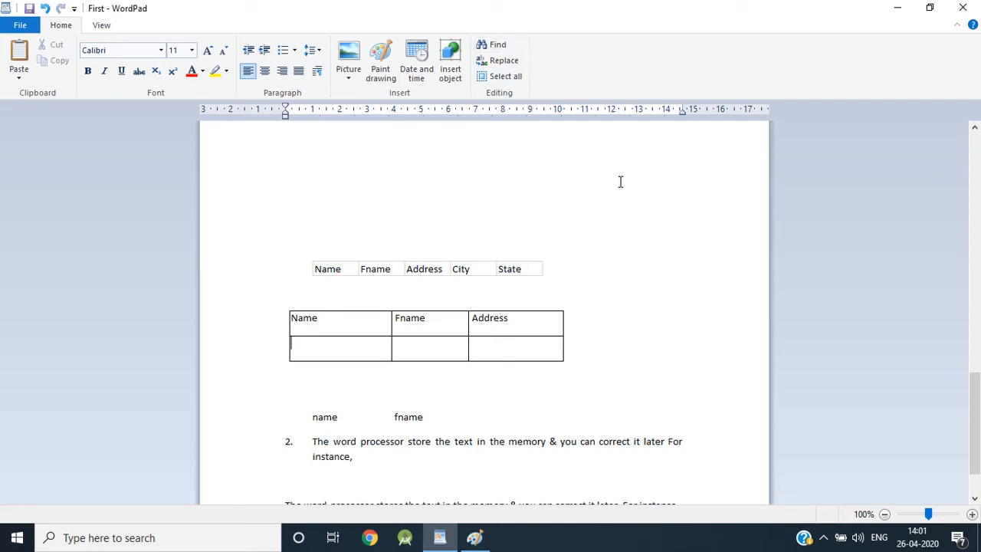
# Find successive occurrences of "word" in the document with whole-word matching, ending at the "Word Pad is a Word Processor." line
pyautogui.scroll(-2, 594, 203)
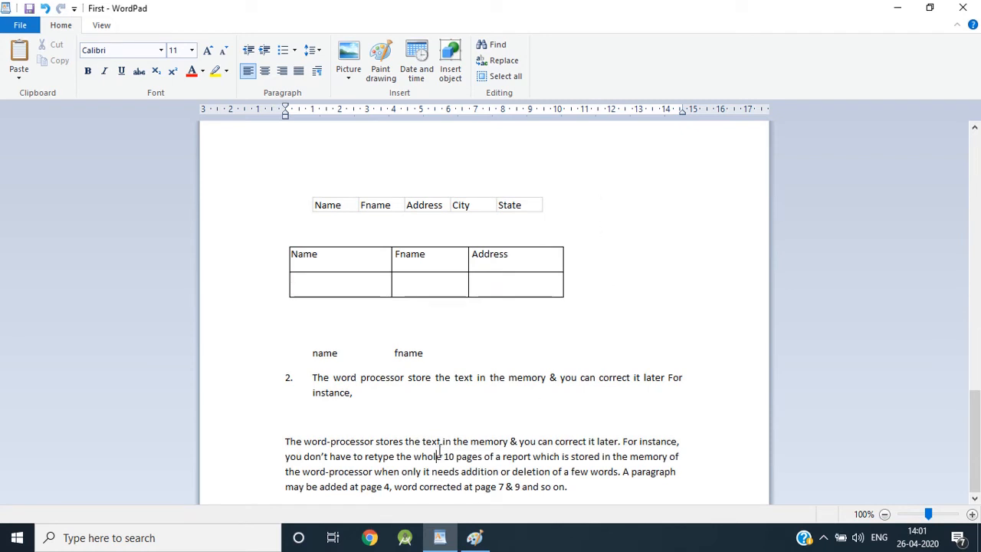
pyautogui.click(497, 45)
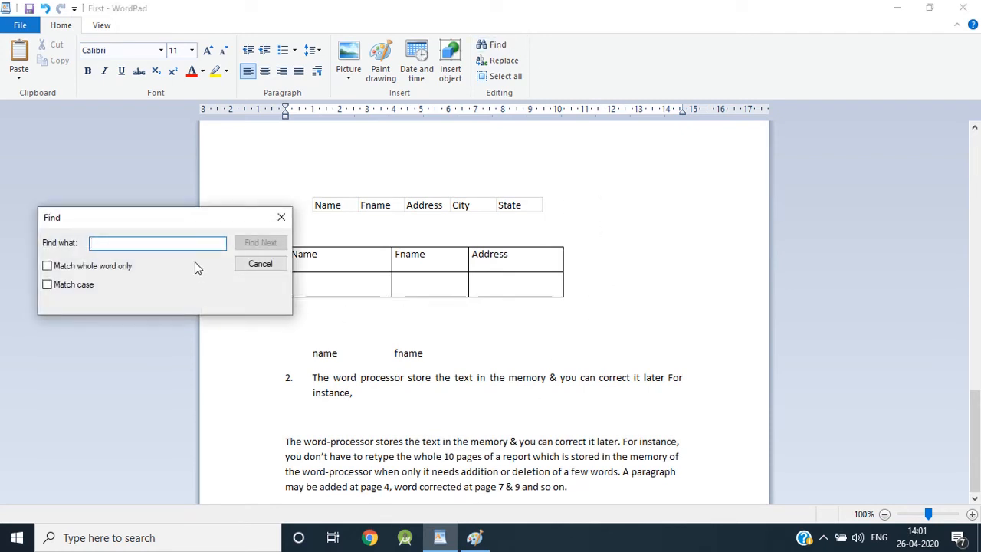
pyautogui.write('word')
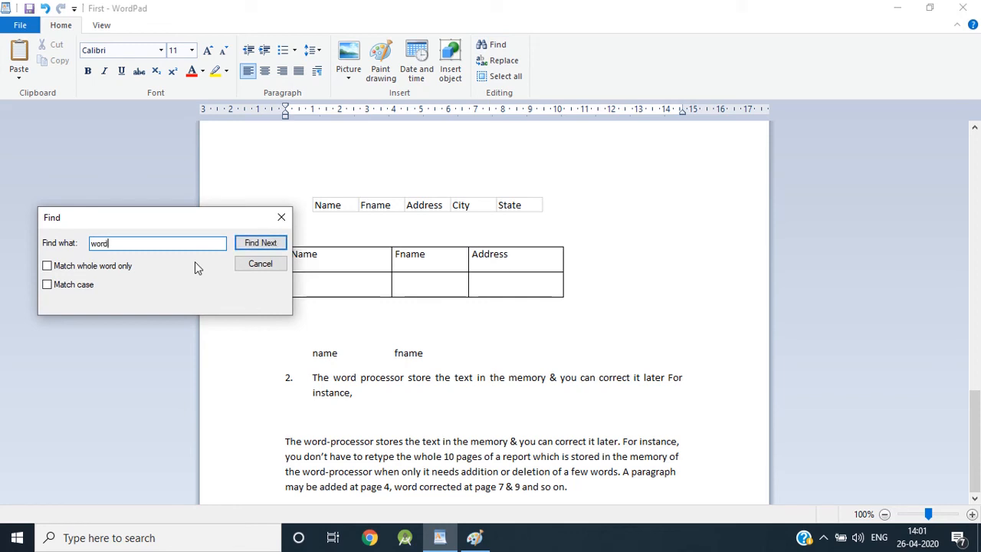
pyautogui.click(253, 243)
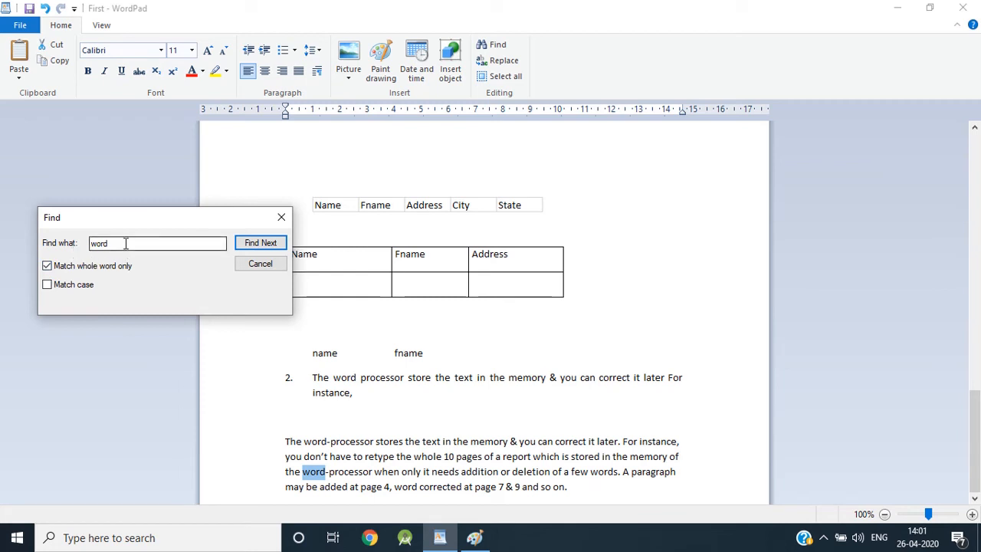
pyautogui.click(249, 243)
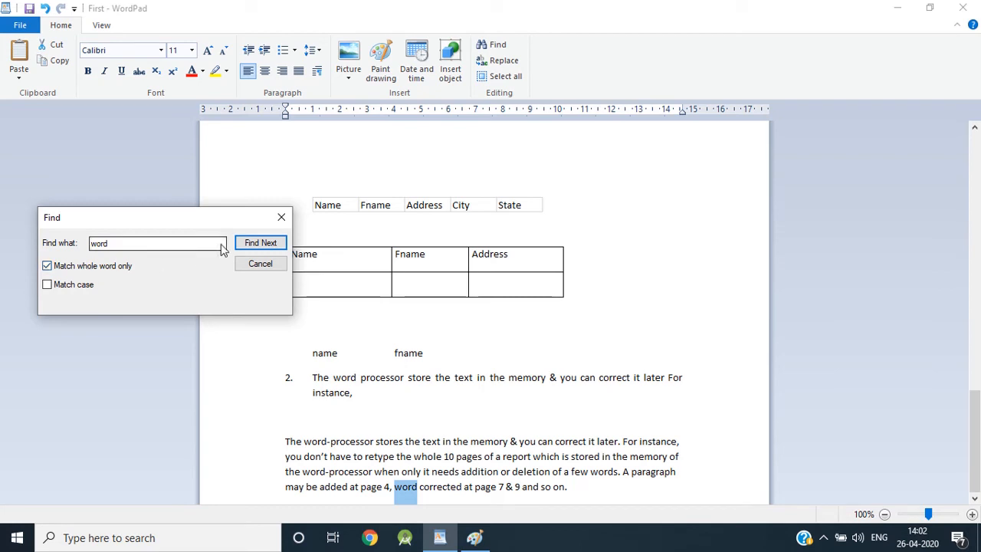
pyautogui.click(265, 244)
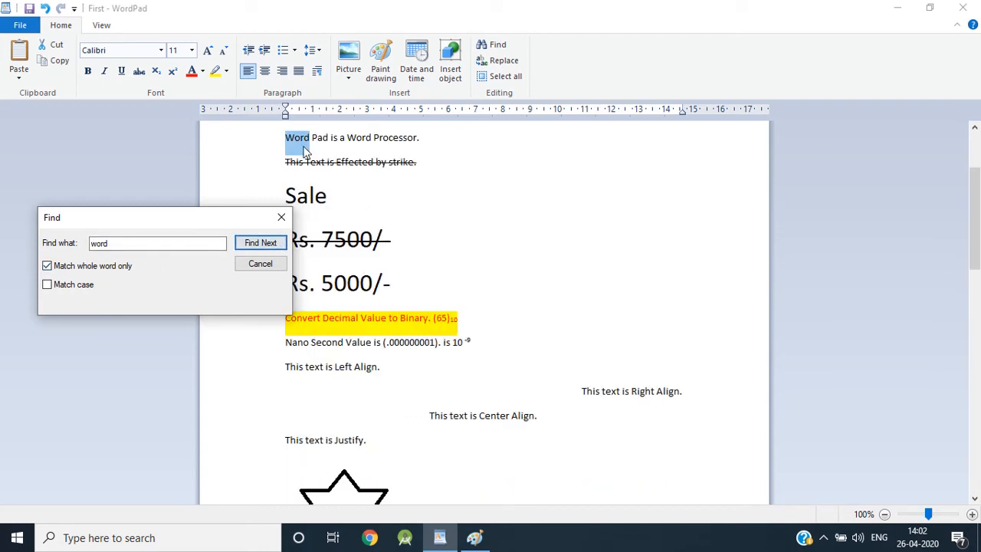
pyautogui.click(249, 243)
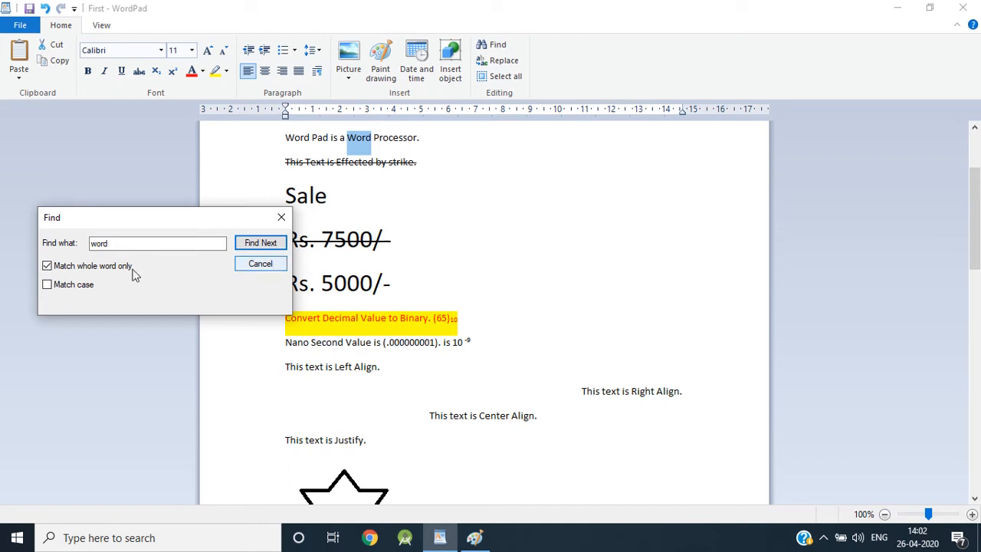
pyautogui.click(253, 262)
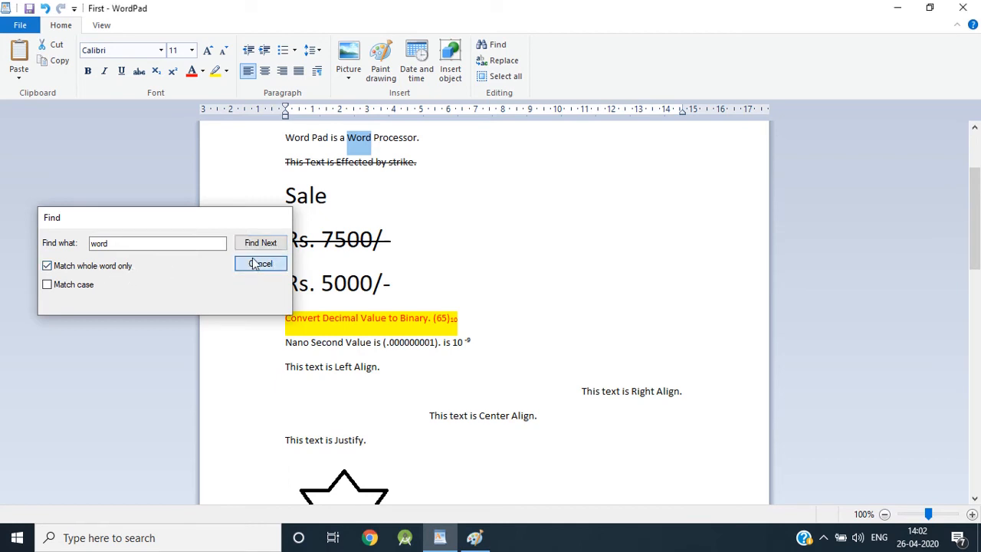
# Replace the first "Word" with "Text" in the "Word Pad is a Word Processor" line below the star, matching whole words
pyautogui.click(501, 61)
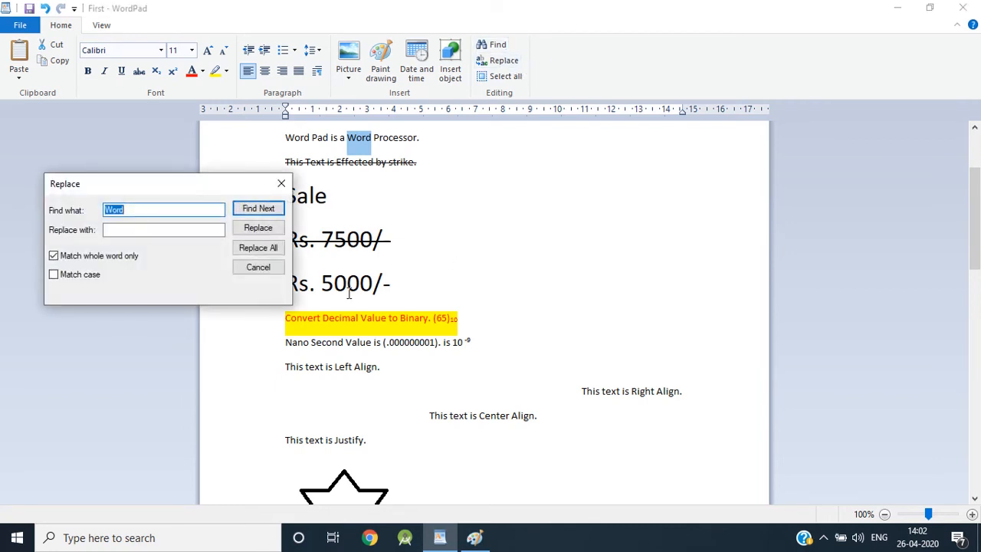
pyautogui.click(149, 230)
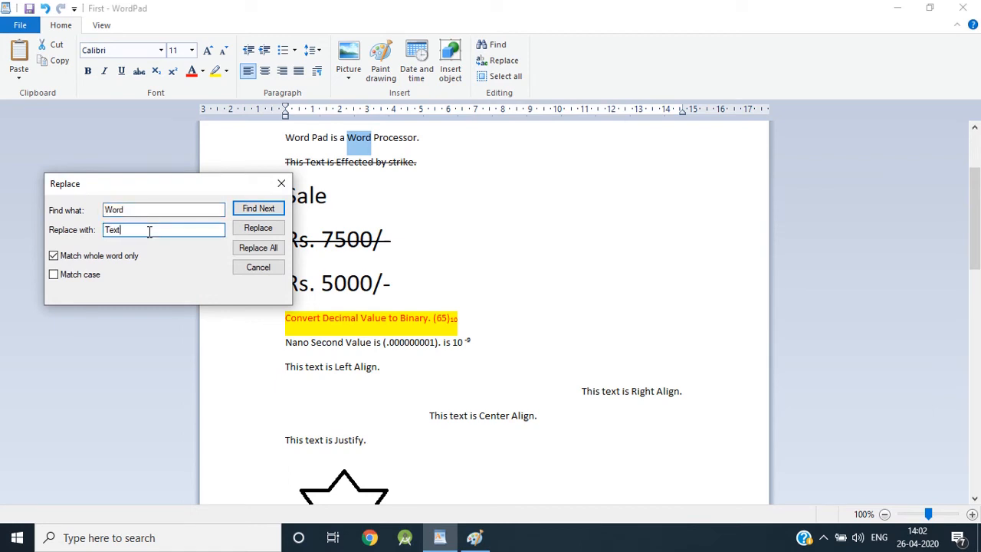
pyautogui.click(272, 208)
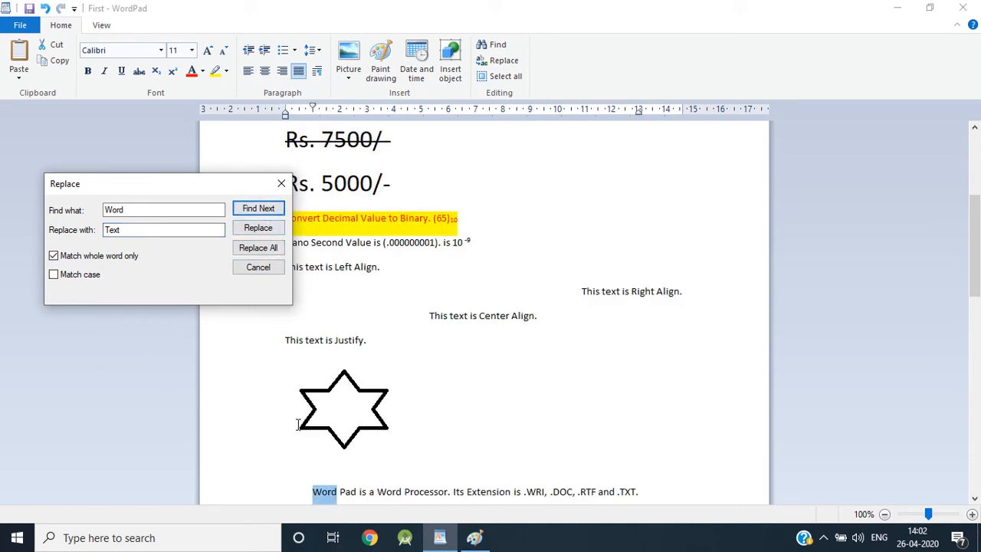
pyautogui.click(273, 232)
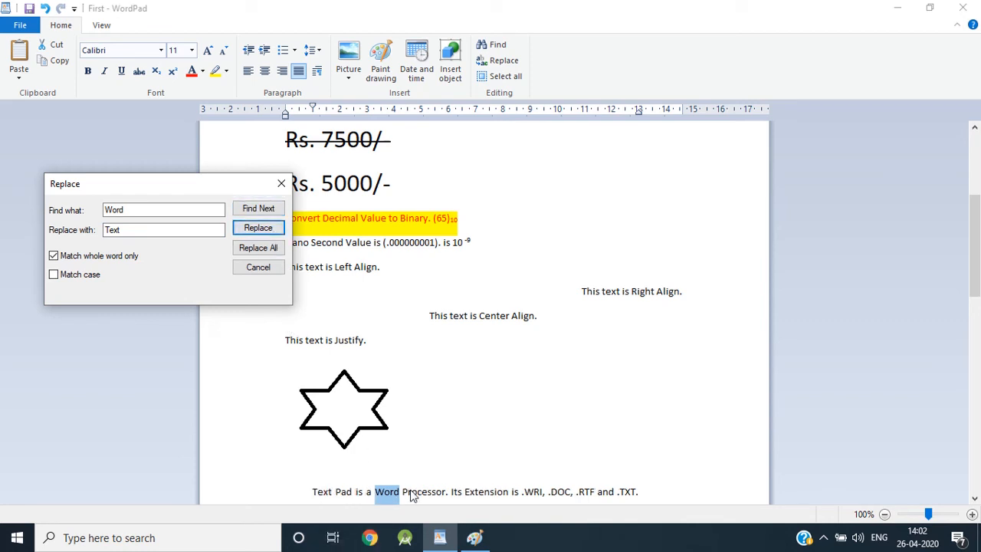
pyautogui.click(258, 268)
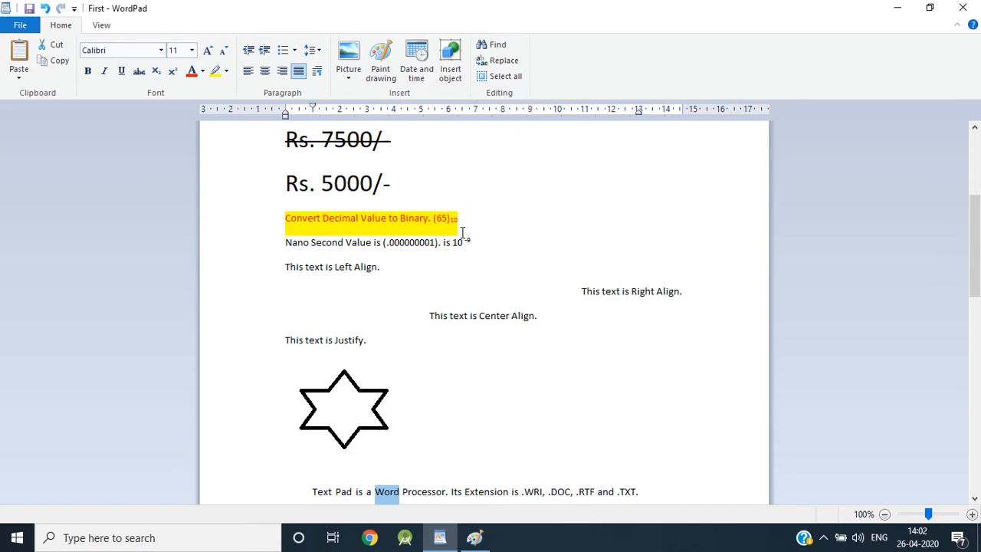
# Select the whole document and clear the selection again, twice
pyautogui.scroll(-10, 461, 230)
pyautogui.scroll(8, 465, 226)
pyautogui.scroll(10, 465, 226)
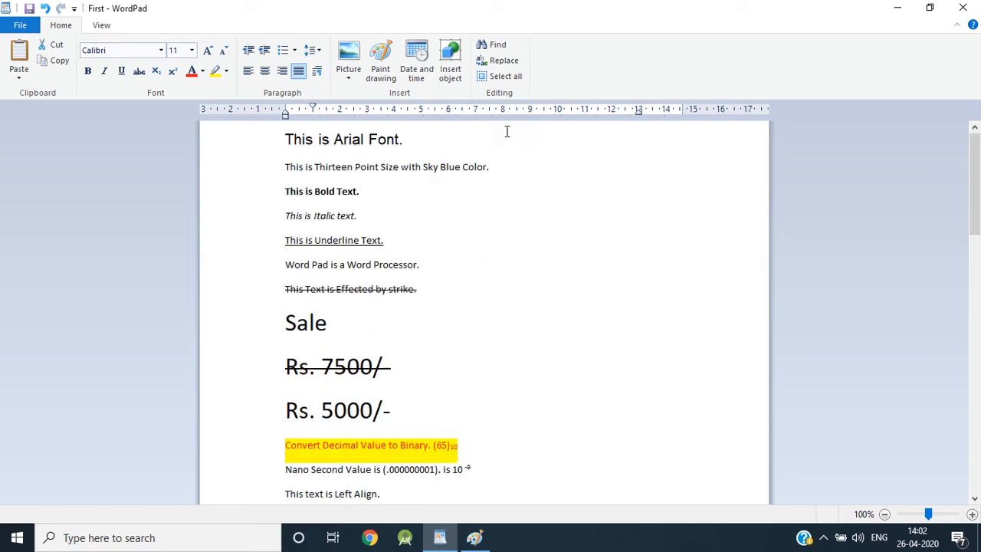
pyautogui.click(509, 76)
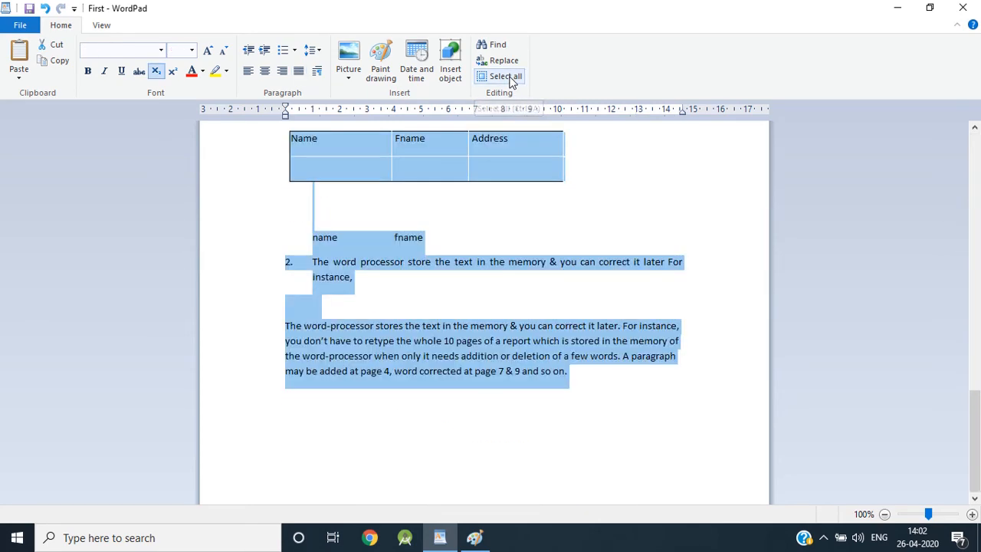
pyautogui.scroll(15, 512, 281)
pyautogui.click(496, 270)
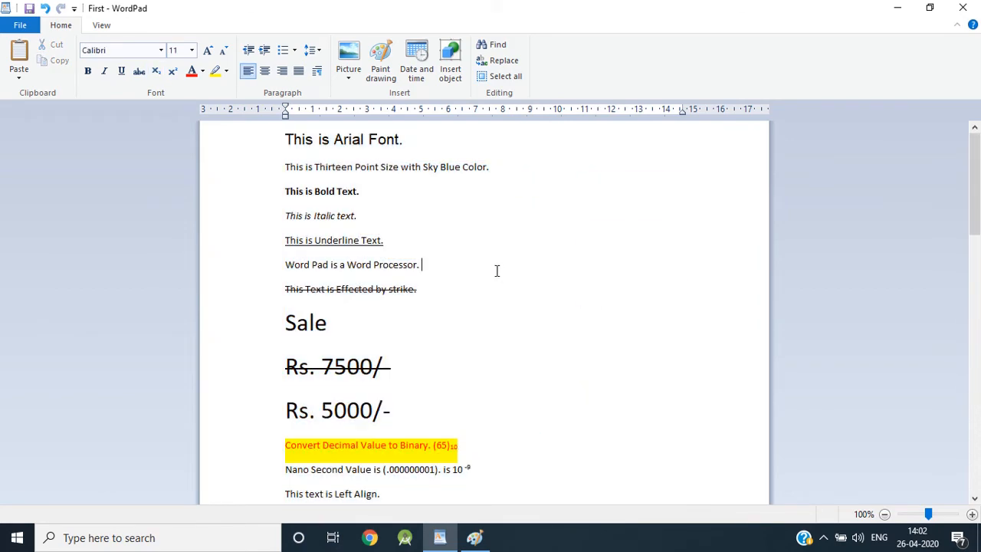
pyautogui.hotkey('ctrl', 'a')
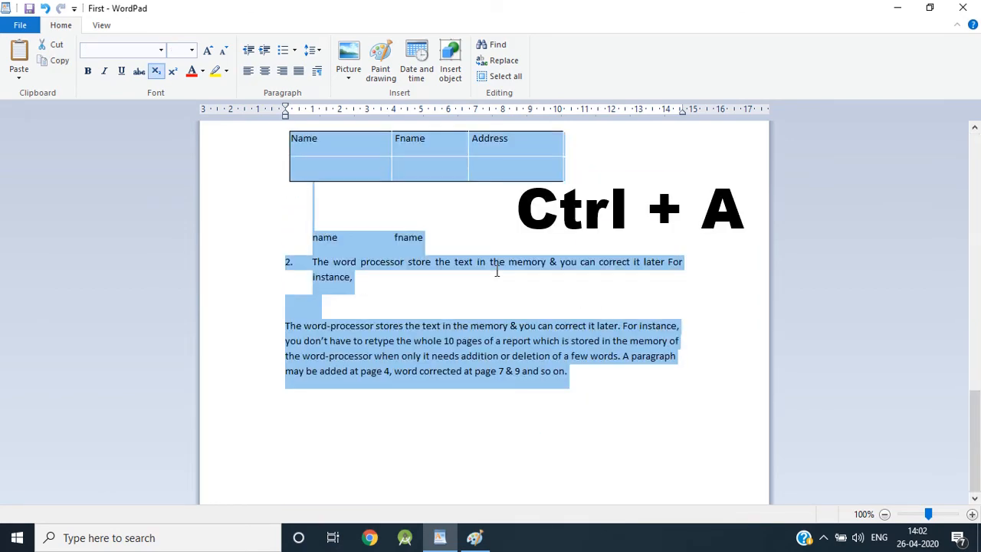
pyautogui.scroll(15, 496, 270)
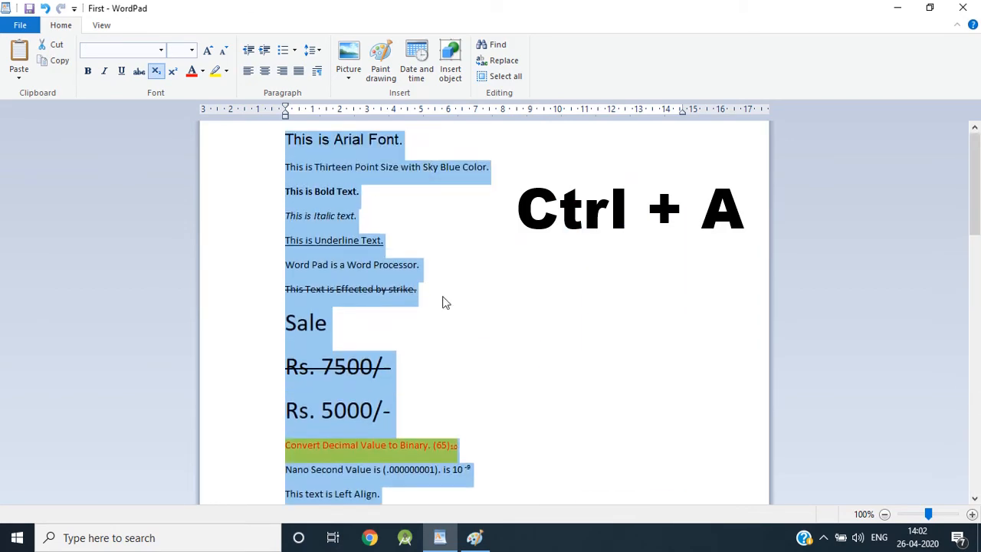
pyautogui.click(443, 298)
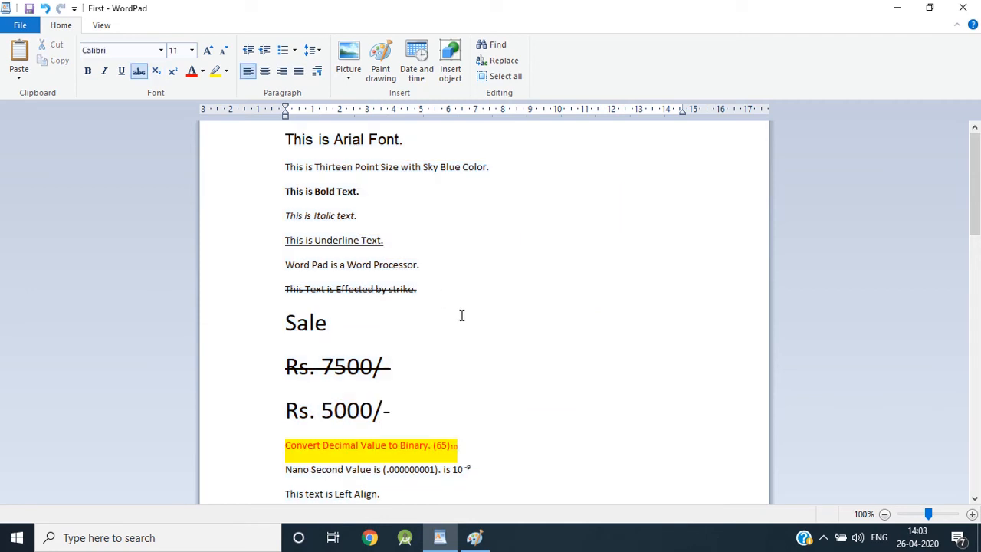
# Toggle the "Word Pad is a Word Processor." line near the start of the document between all capitals and normal case, ending in all capitals
pyautogui.moveTo(427, 265); pyautogui.dragTo(304, 265)
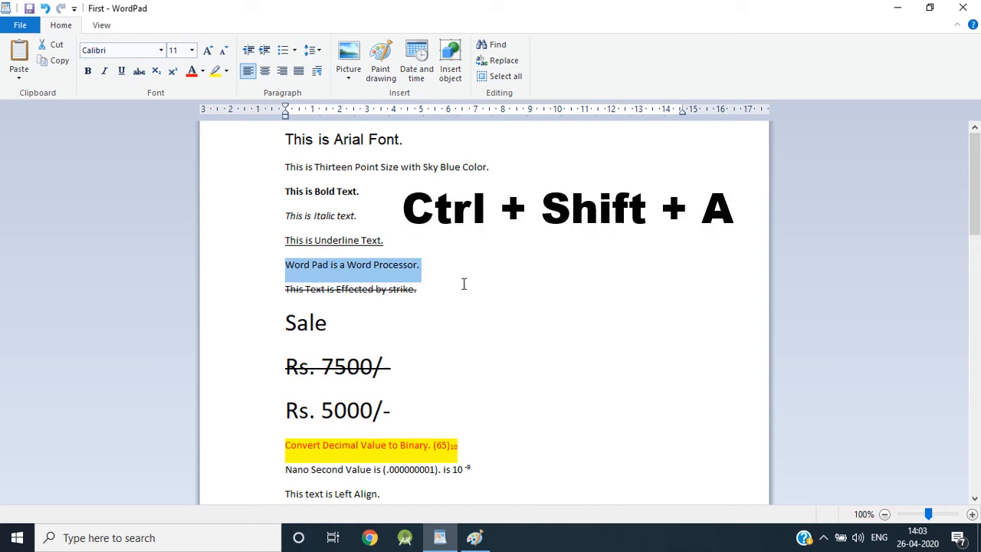
pyautogui.hotkey('ctrl', 'shift', 'a')
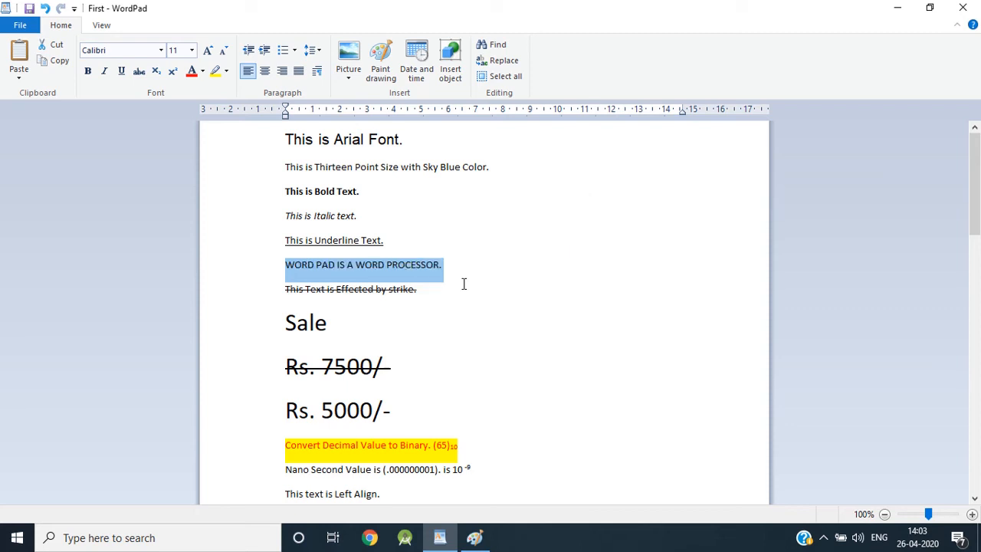
pyautogui.hotkey('ctrl', 'shift', 'a')
pyautogui.hotkey('ctrl', 'shift', 'a')
pyautogui.hotkey('ctrl', 'shift', 'a')
pyautogui.hotkey('ctrl', 'shift', 'a')
pyautogui.hotkey('ctrl', 'shift', 'a')
pyautogui.hotkey('ctrl', 'shift', 'a')
pyautogui.hotkey('ctrl', 'shift', 'a')
pyautogui.hotkey('ctrl', 'shift', 'a')
# Cycle the letter case of the "This is Underline Text." line, ending with every word capitalized
pyautogui.click(277, 247)
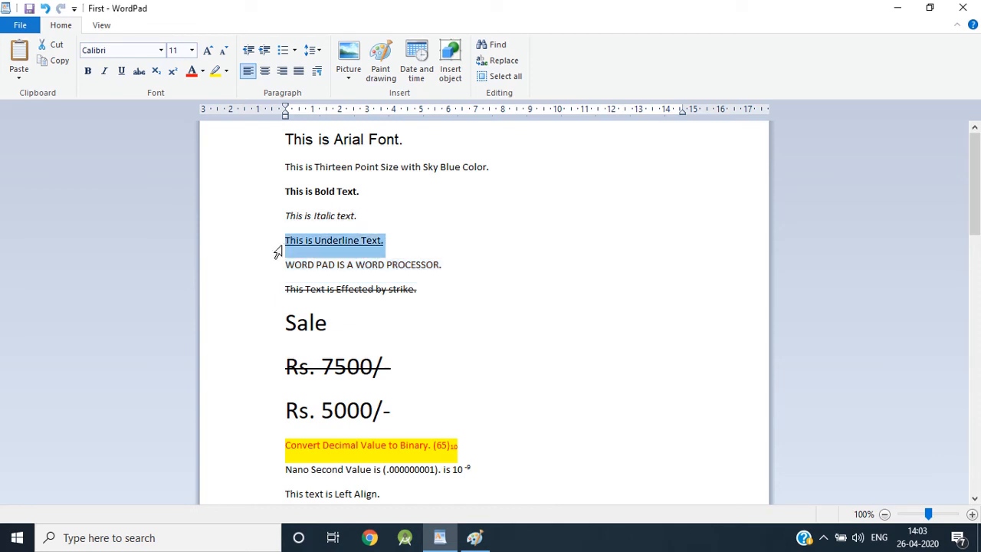
pyautogui.hotkey('shift', 'F3')
pyautogui.hotkey('shift', 'F3')
pyautogui.hotkey('shift', 'F3')
pyautogui.hotkey('shift', 'F3')
pyautogui.hotkey('shift', 'F3')
pyautogui.hotkey('shift', 'F3')
pyautogui.hotkey('shift', 'F3')
pyautogui.hotkey('shift', 'F3')
pyautogui.hotkey('shift', 'F3')
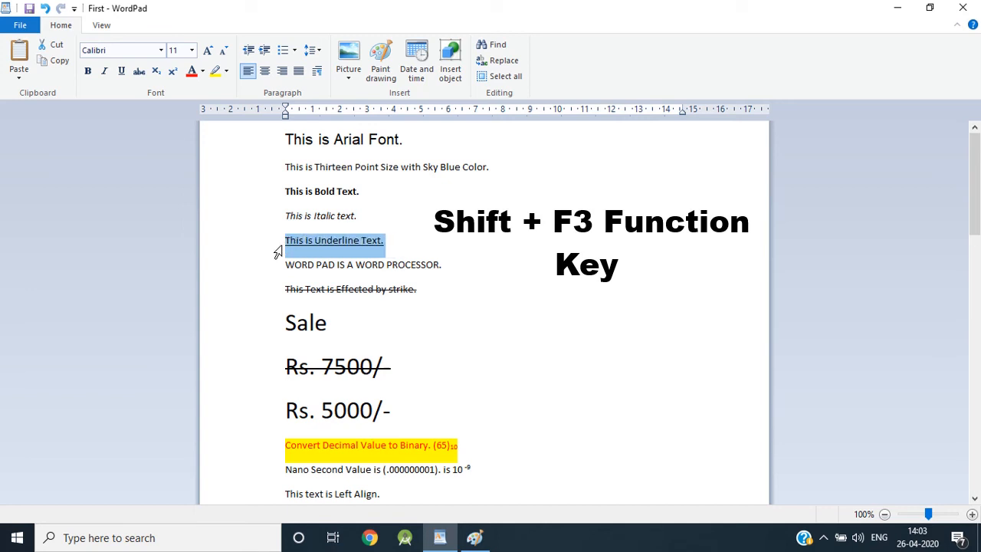
pyautogui.hotkey('shift', 'F3')
pyautogui.hotkey('shift', 'F3')
pyautogui.hotkey('shift', 'F3')
pyautogui.hotkey('shift', 'F3')
pyautogui.hotkey('shift', 'F3')
pyautogui.hotkey('shift', 'F3')
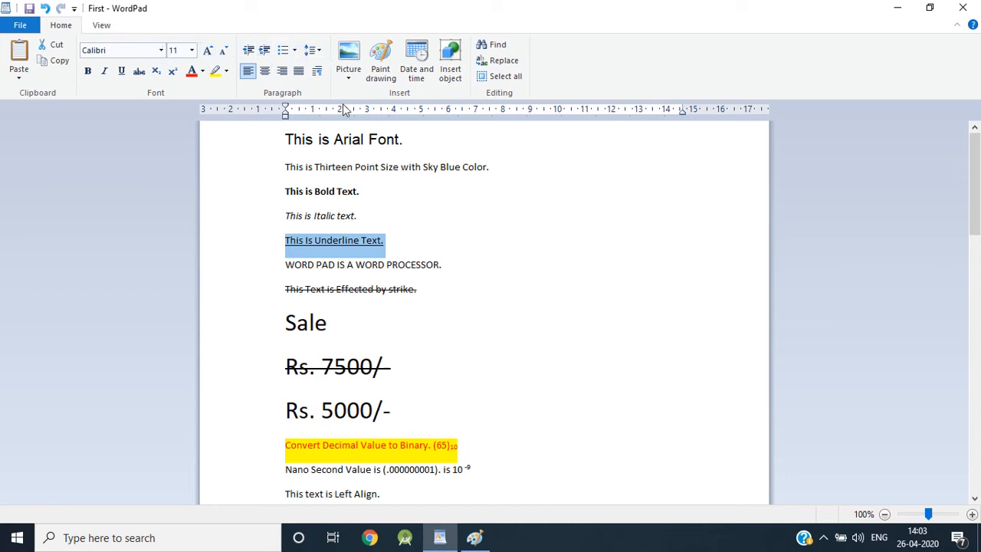
# Insert a new line reading "First Bullet" at the start of the document, above "This is Arial Font."
pyautogui.click(291, 139)
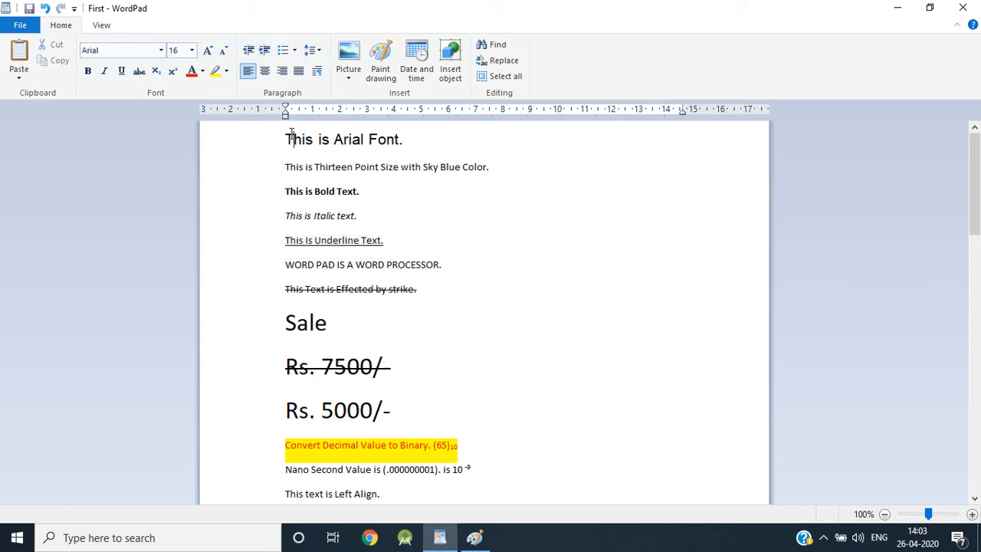
pyautogui.press('Return')
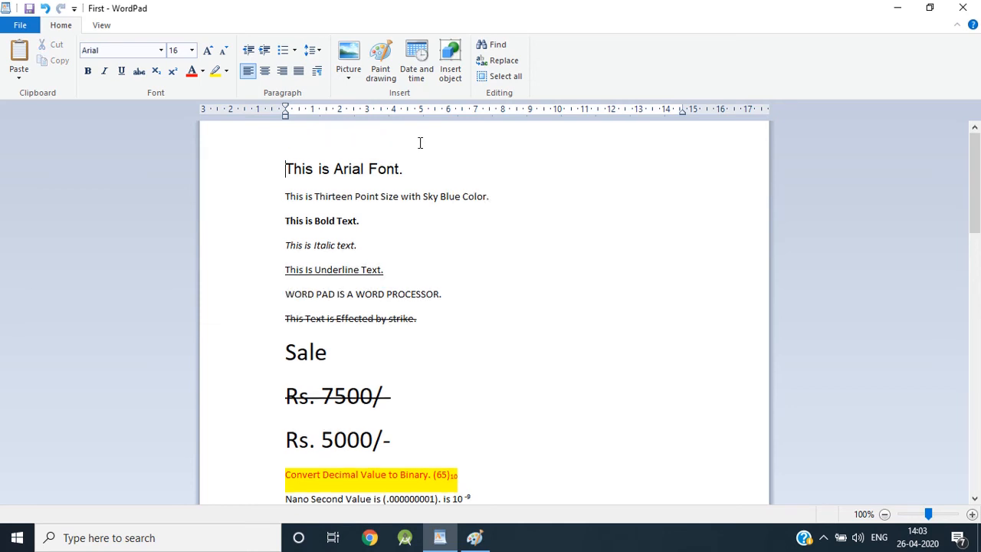
pyautogui.write('First Bullet')
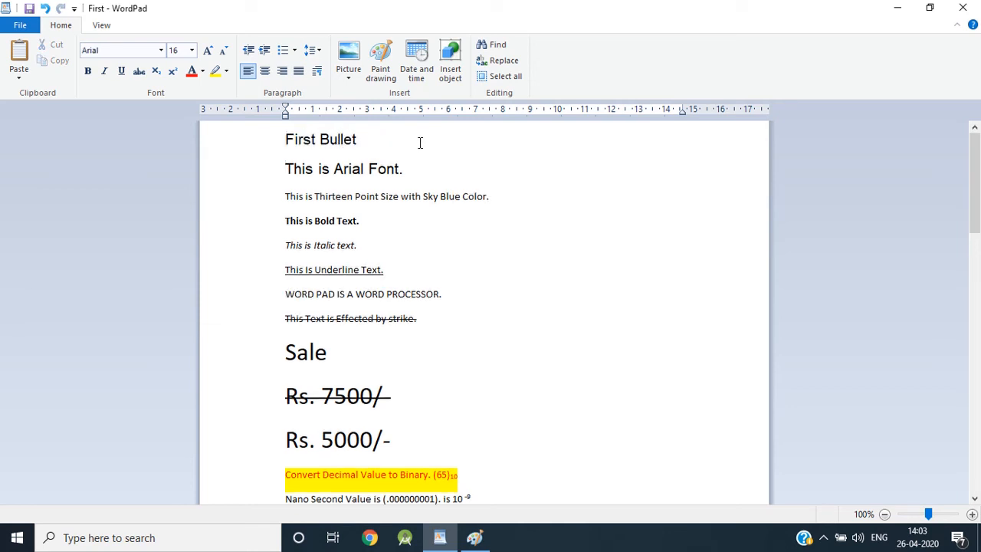
# Format the "First Bullet" line as a list, trying round bullets and settling on lowercase Roman numerals
pyautogui.hotkey('shift', 'Home')
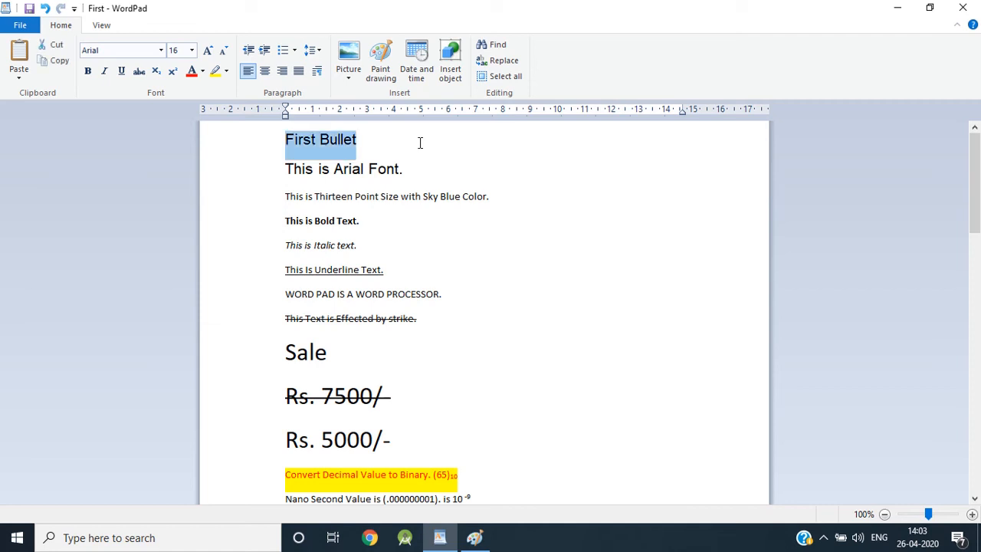
pyautogui.click(294, 51)
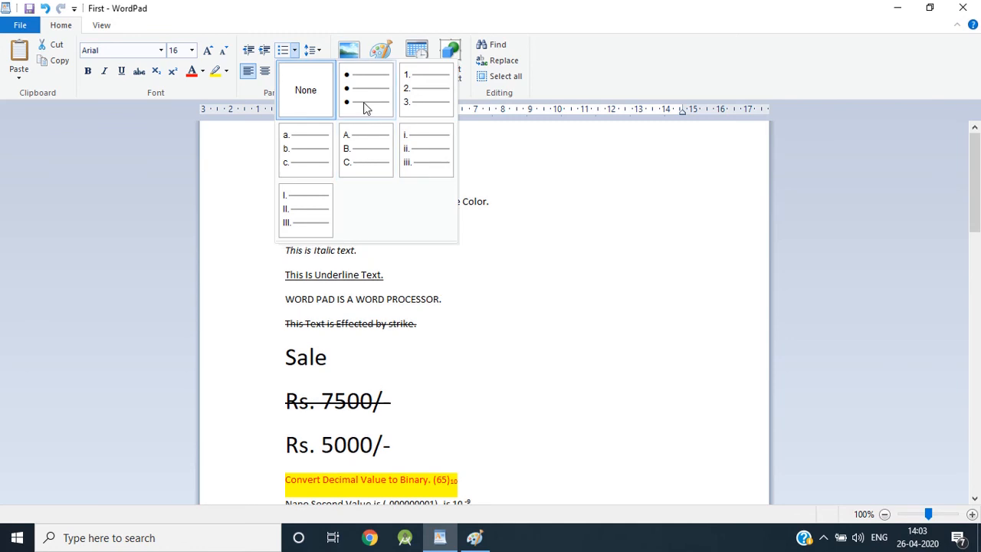
pyautogui.click(365, 107)
pyautogui.click(295, 50)
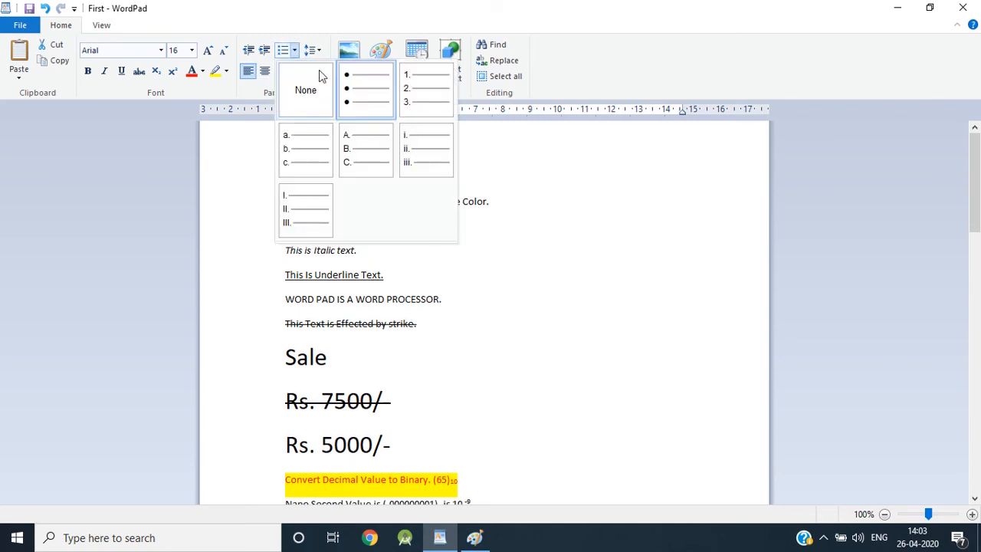
pyautogui.click(407, 154)
# Add a second list item reading "Second Bullet" below "First Bullet"
pyautogui.click(411, 139)
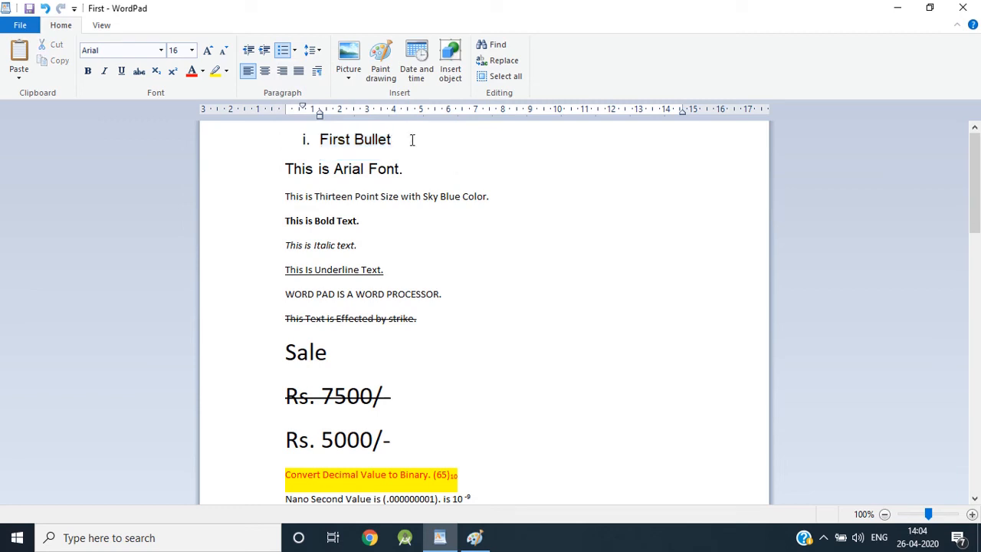
pyautogui.press('Return')
pyautogui.write('Sec')
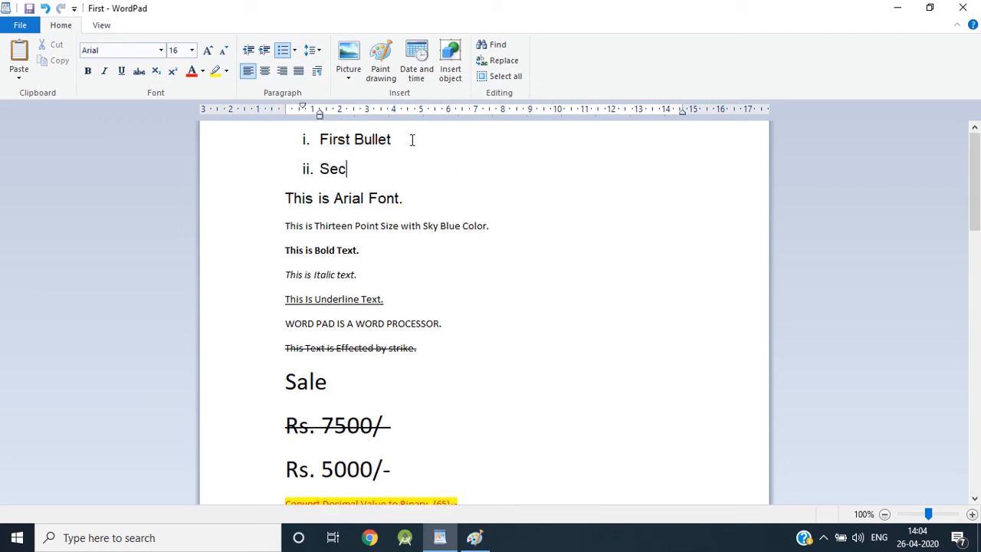
pyautogui.write('ond Bullet')
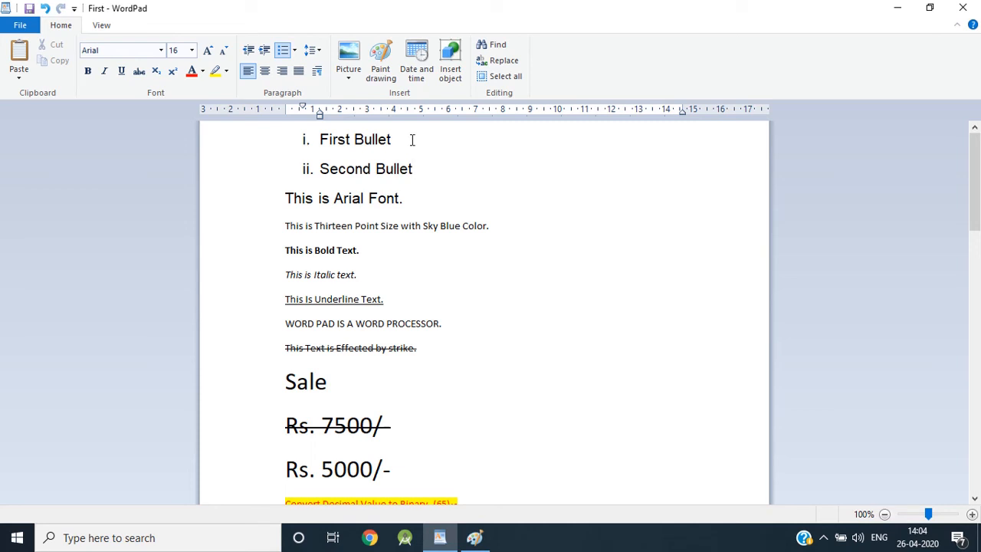
# Cycle both list items through the available numbering styles, ending with Hindi letters
pyautogui.hotkey('shift', 'Home')
pyautogui.hotkey('shift', 'Up')
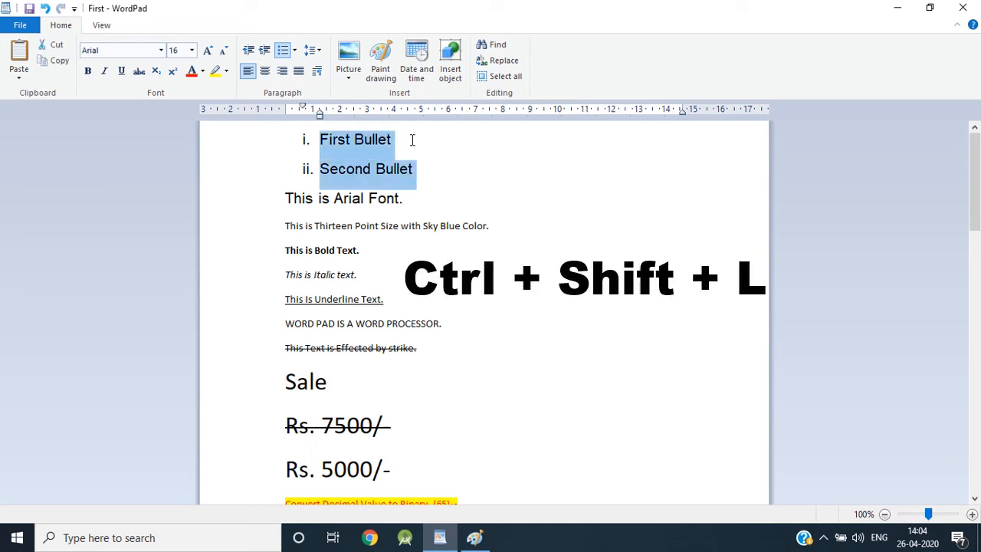
pyautogui.hotkey('ctrl', 'shift', 'l')
pyautogui.hotkey('ctrl', 'shift', 'l')
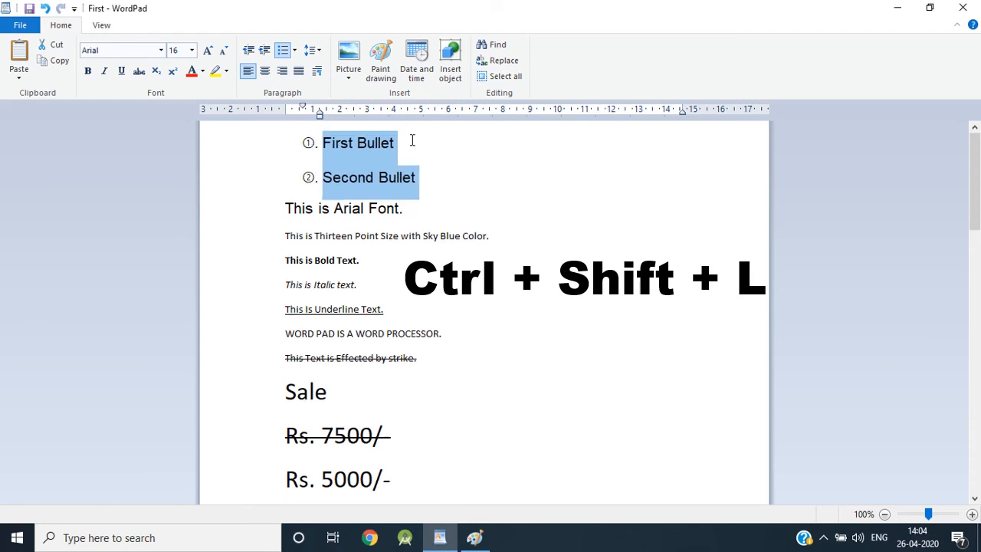
pyautogui.hotkey('ctrl', 'shift', 'l')
pyautogui.hotkey('ctrl', 'shift', 'l')
pyautogui.hotkey('ctrl', 'shift', 'l')
pyautogui.hotkey('ctrl', 'shift', 'l')
pyautogui.hotkey('ctrl', 'shift', 'l')
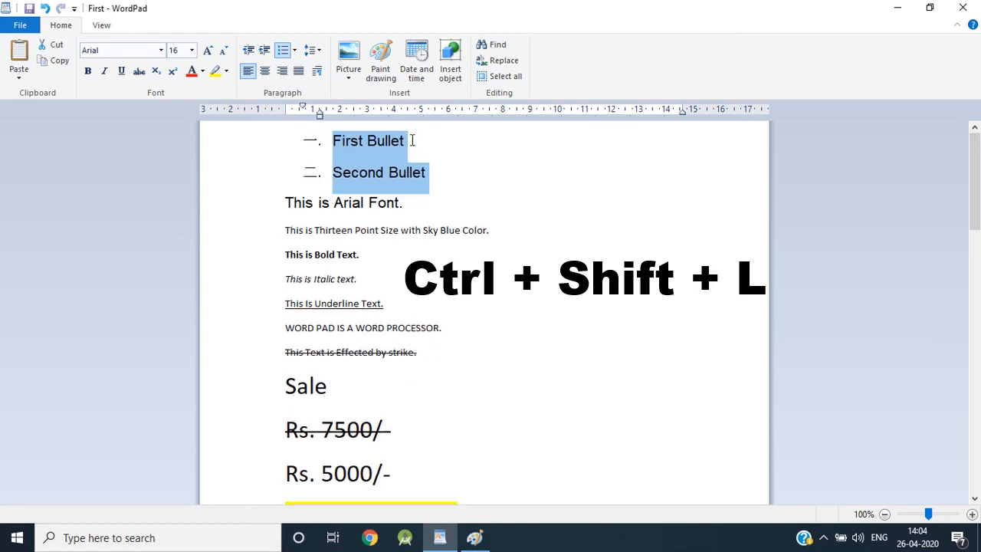
pyautogui.hotkey('ctrl', 'shift', 'l')
pyautogui.hotkey('ctrl', 'shift', 'l')
pyautogui.hotkey('ctrl', 'shift', 'l')
pyautogui.hotkey('ctrl', 'shift', 'l')
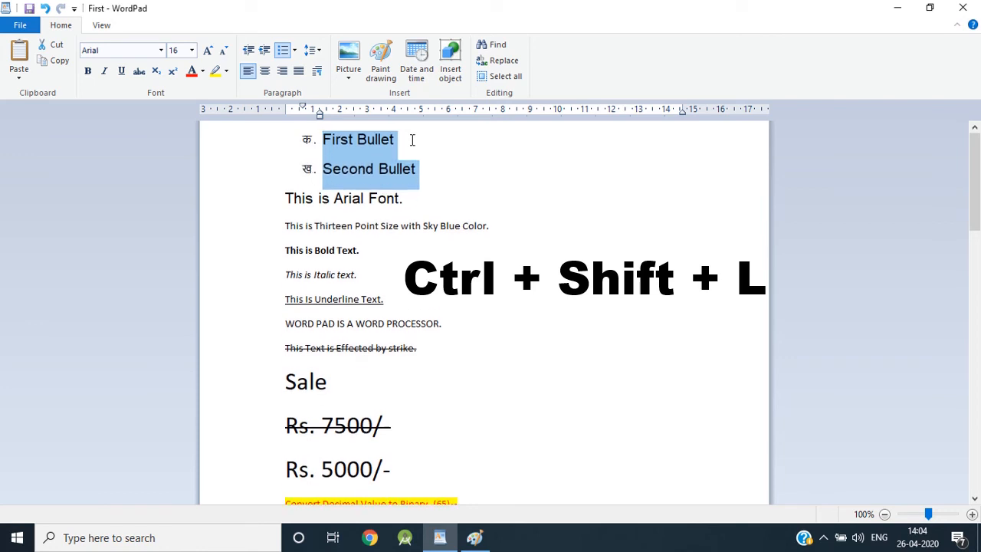
# Add a third list item reading "Third" after "Second Bullet" and look over the available list styles
pyautogui.click(444, 179)
pyautogui.press('Return')
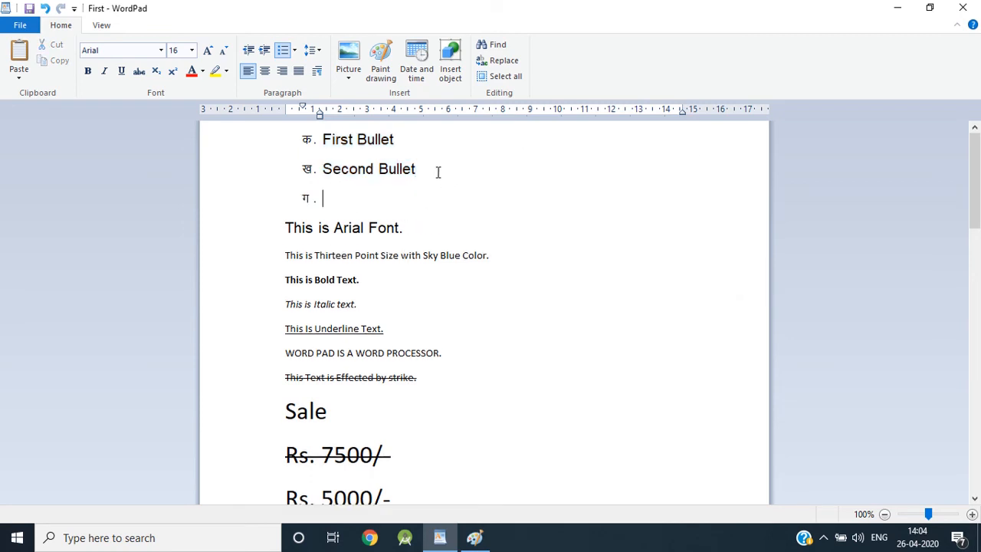
pyautogui.write('Third')
pyautogui.click(291, 50)
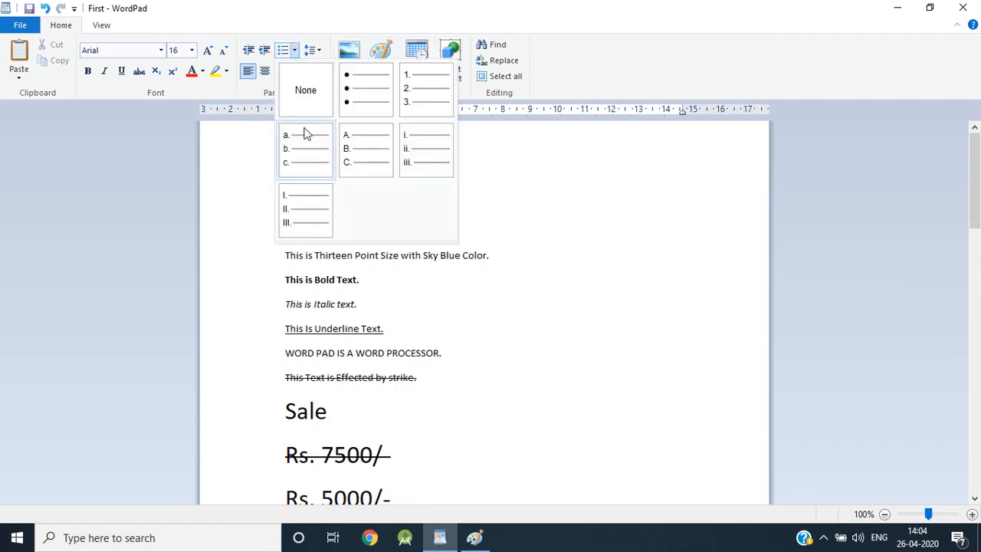
pyautogui.click(512, 192)
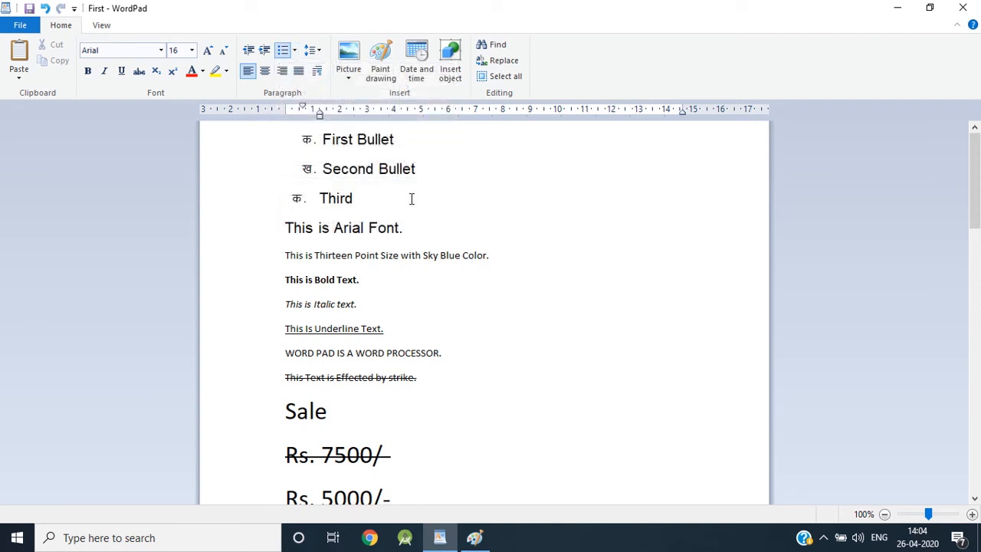
pyautogui.hotkey('ctrl', 'shift', 'l')
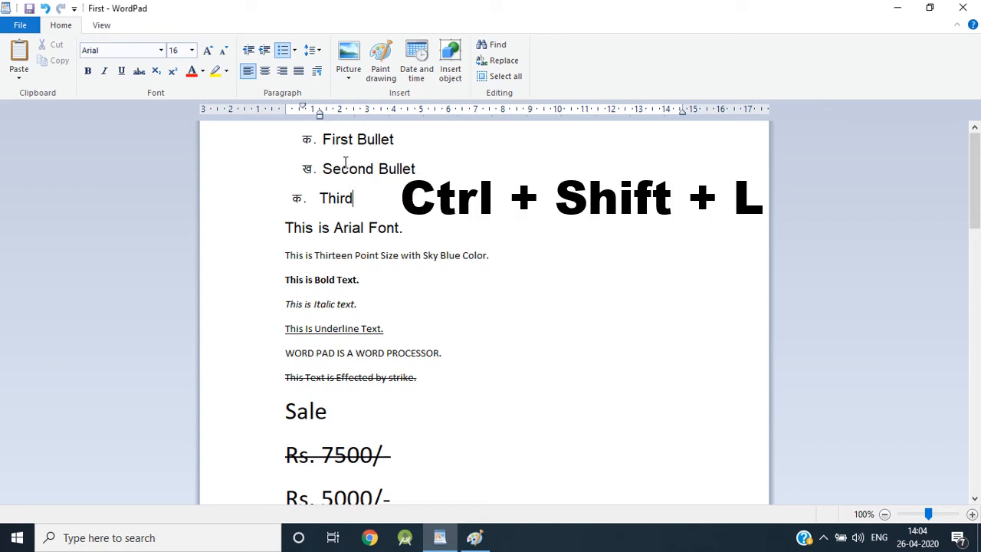
# Zoom in on the document, zoom out to 90%, and restore the 100% zoom
pyautogui.click(102, 25)
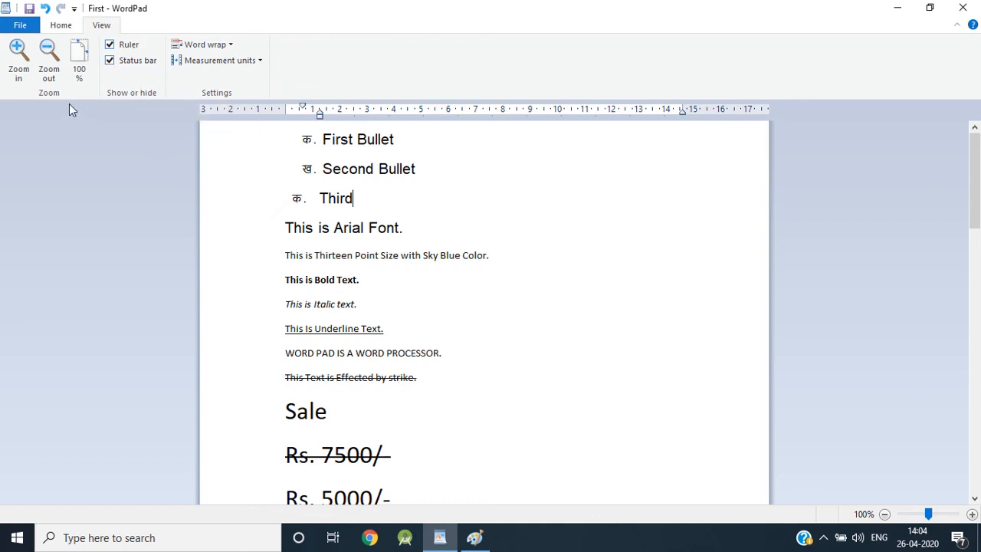
pyautogui.click(18, 54)
pyautogui.click(18, 54)
pyautogui.click(18, 54)
pyautogui.click(17, 52)
pyautogui.click(17, 52)
pyautogui.click(16, 52)
pyautogui.click(46, 52)
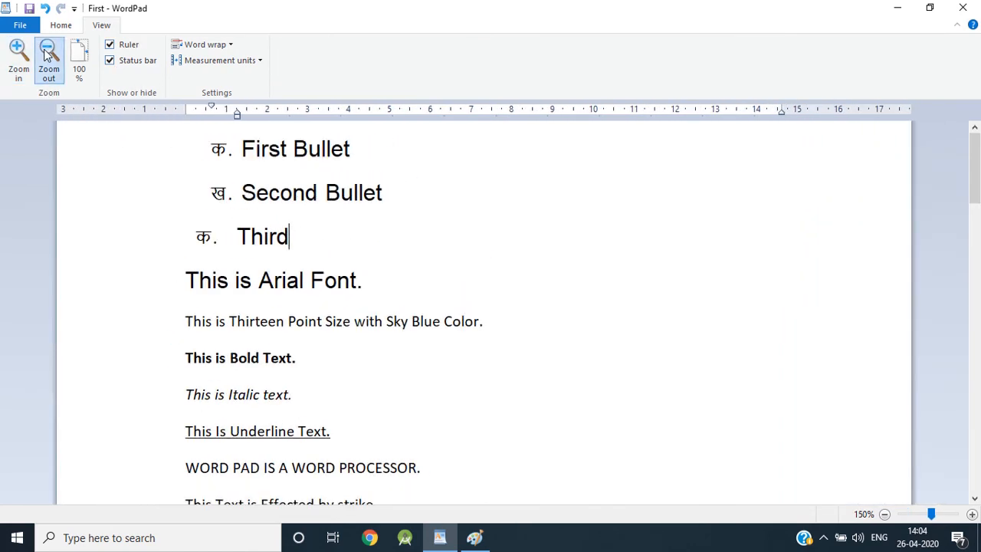
pyautogui.click(46, 52)
pyautogui.click(46, 53)
pyautogui.click(46, 52)
pyautogui.click(46, 52)
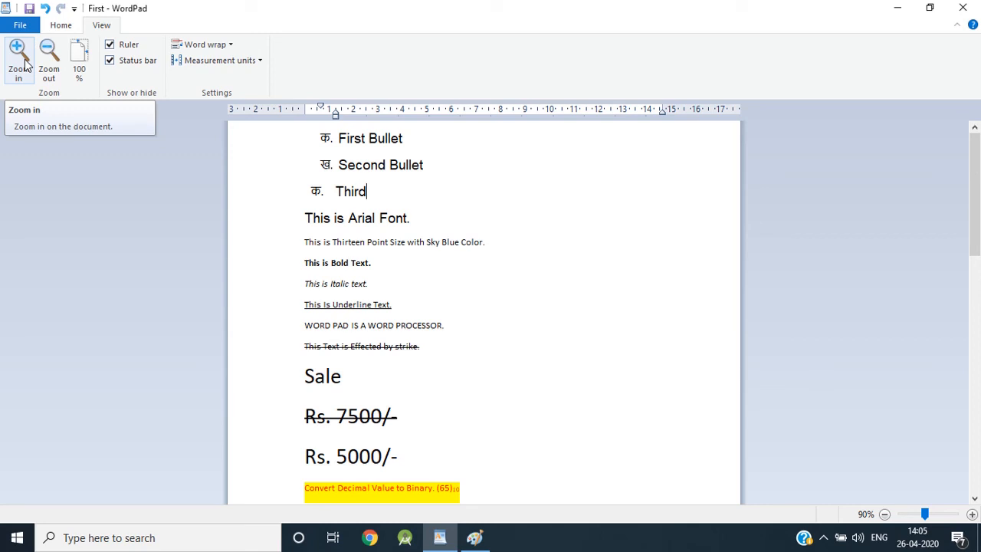
pyautogui.click(78, 67)
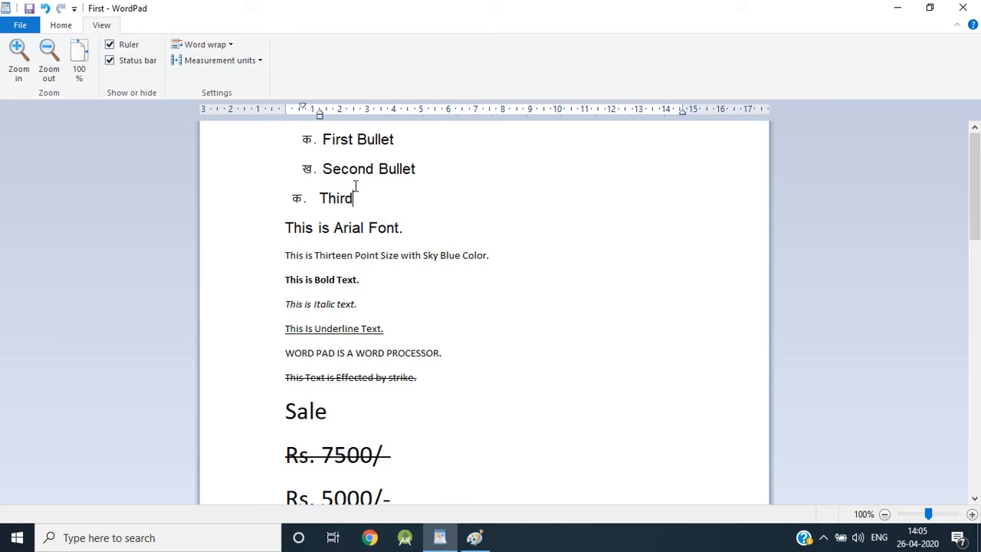
# Hide and show the ruler and the status bar, ending with both displayed
pyautogui.click(122, 48)
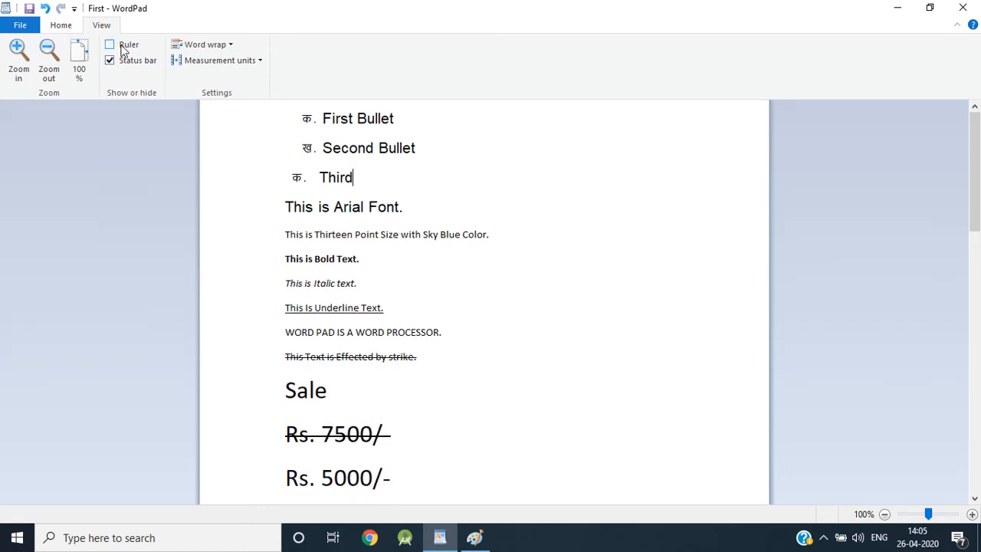
pyautogui.click(122, 48)
pyautogui.click(122, 48)
pyautogui.click(122, 49)
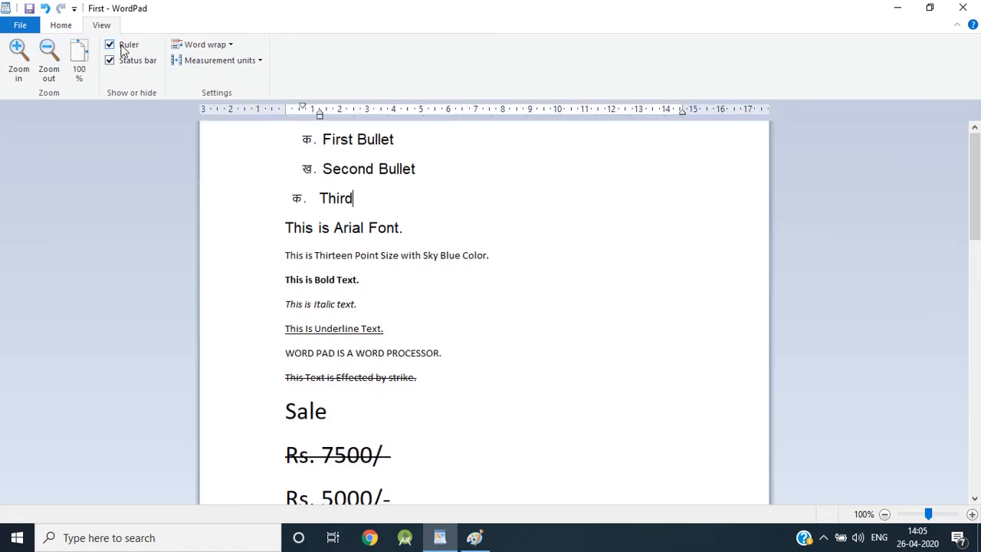
pyautogui.click(120, 64)
pyautogui.click(120, 64)
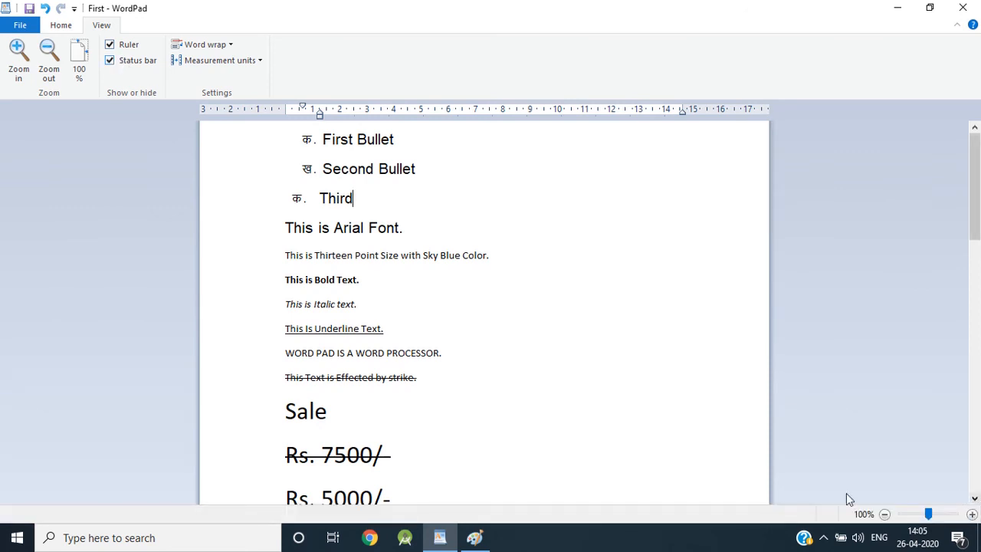
pyautogui.click(126, 61)
pyautogui.click(125, 62)
pyautogui.click(124, 44)
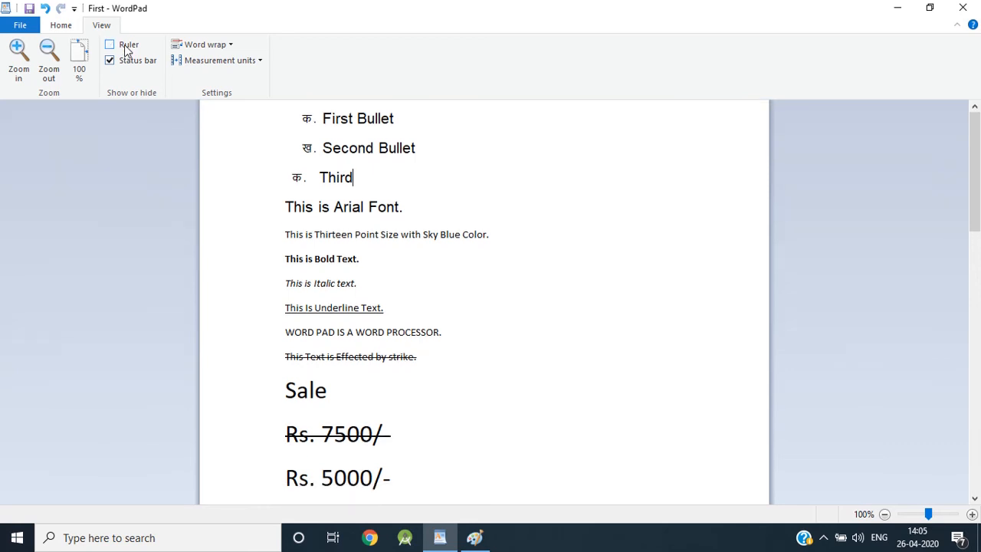
pyautogui.click(126, 45)
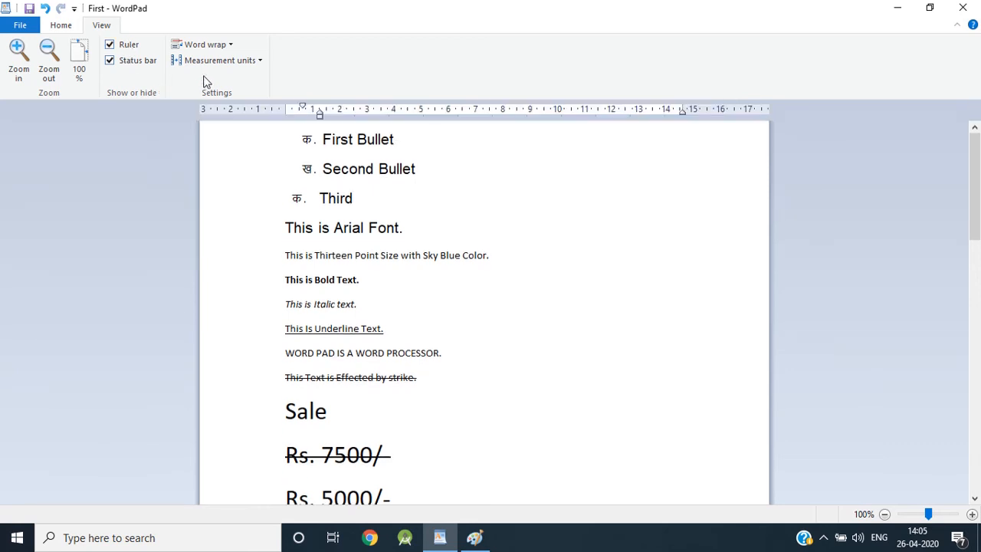
# Switch the ruler's measurement units between inches and centimeters, ending with inches
pyautogui.click(259, 60)
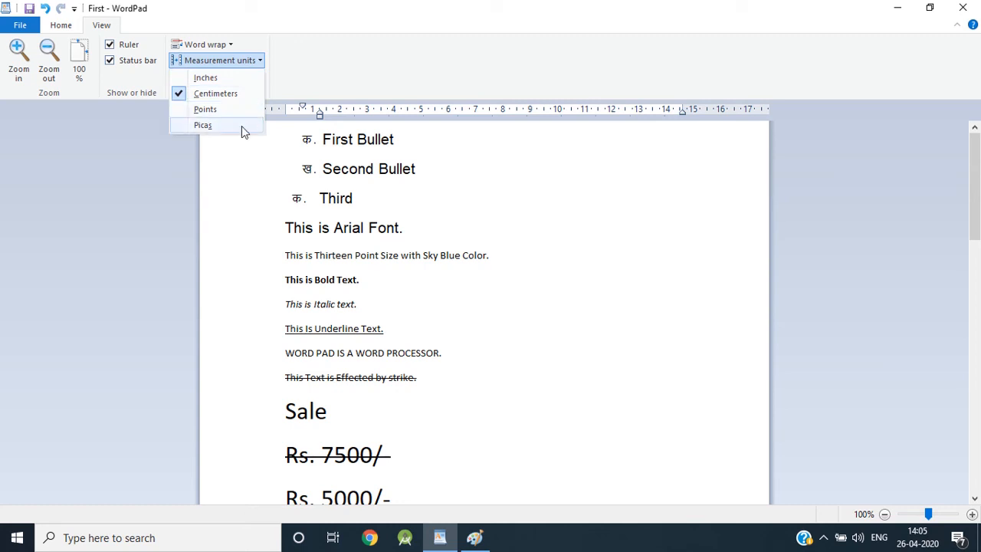
pyautogui.click(230, 78)
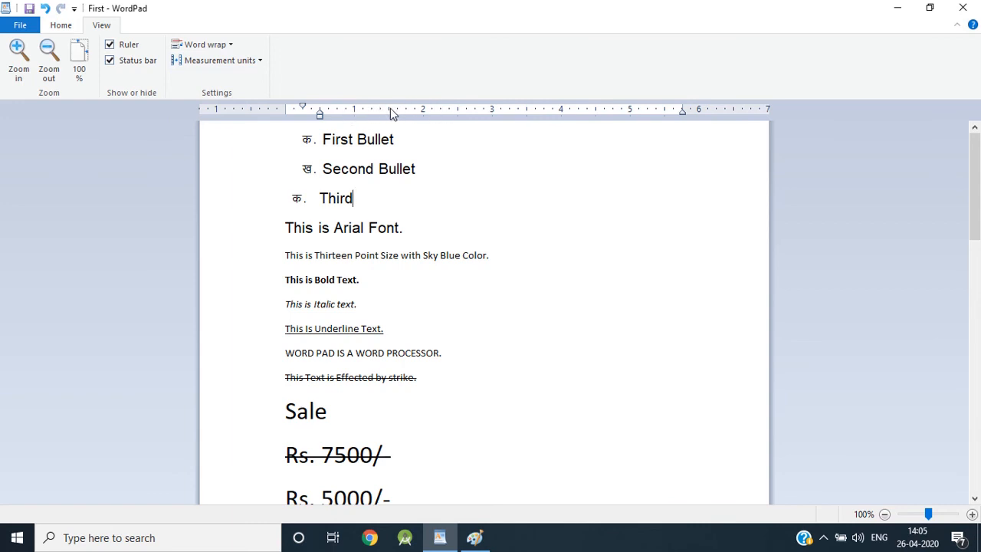
pyautogui.click(253, 61)
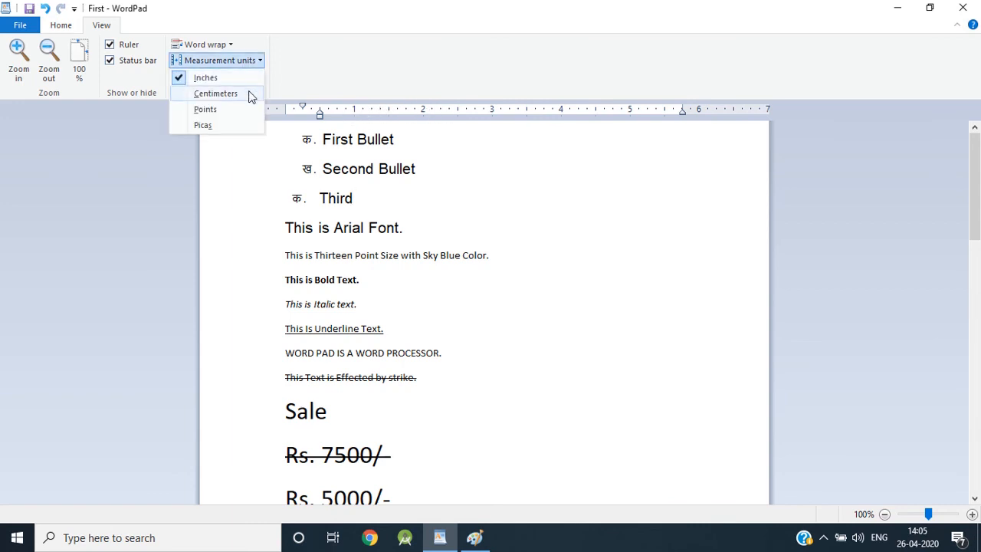
pyautogui.click(247, 92)
pyautogui.click(253, 60)
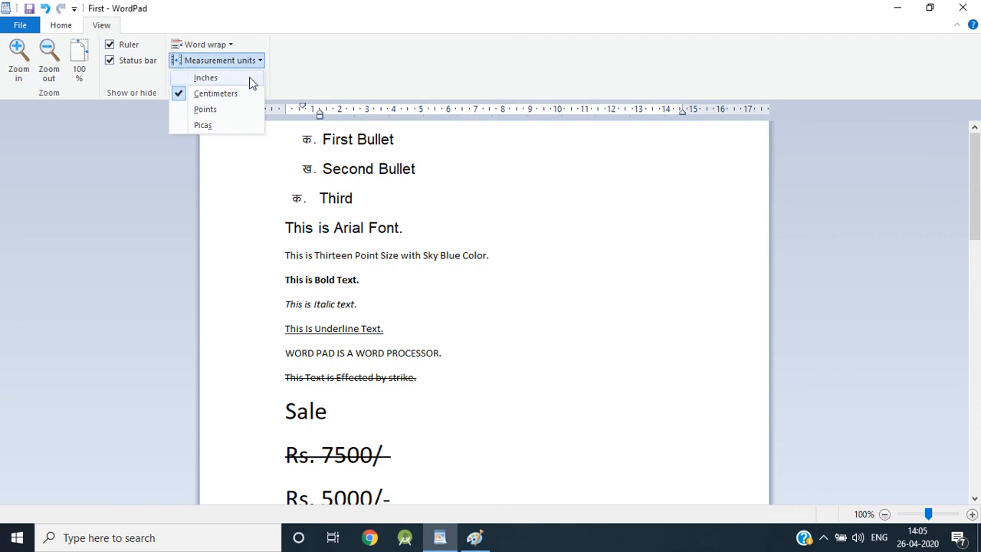
pyautogui.click(238, 77)
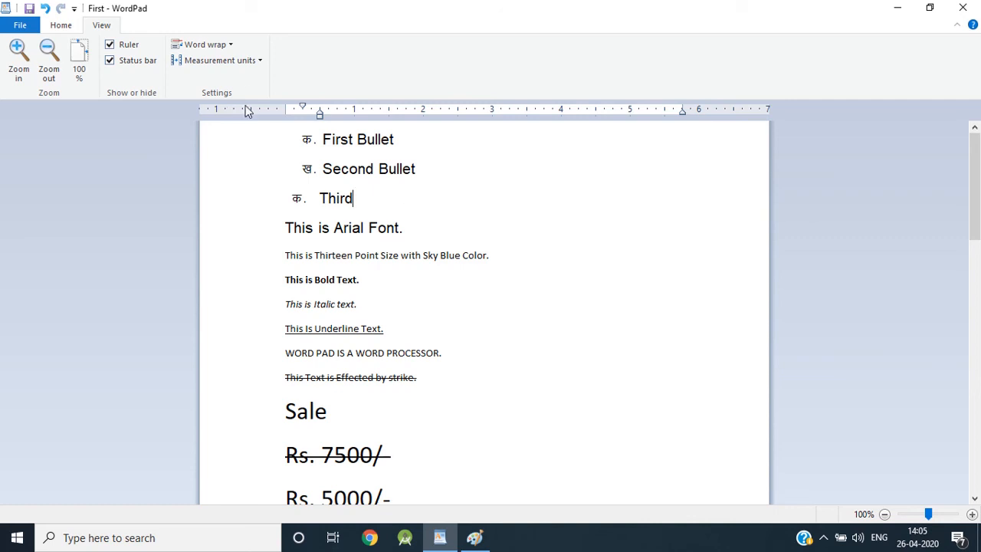
# Set word wrap to No wrap while viewing the justified "Text Pad is a Word Processor" paragraph below the star
pyautogui.click(231, 46)
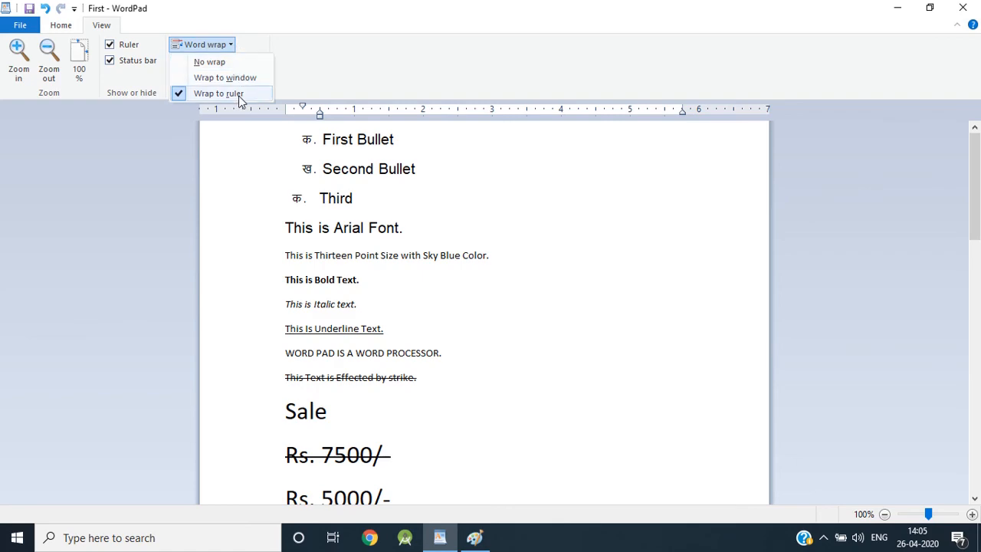
pyautogui.click(383, 156)
pyautogui.scroll(-7, 452, 268)
pyautogui.scroll(10, 452, 270)
pyautogui.scroll(-11, 453, 270)
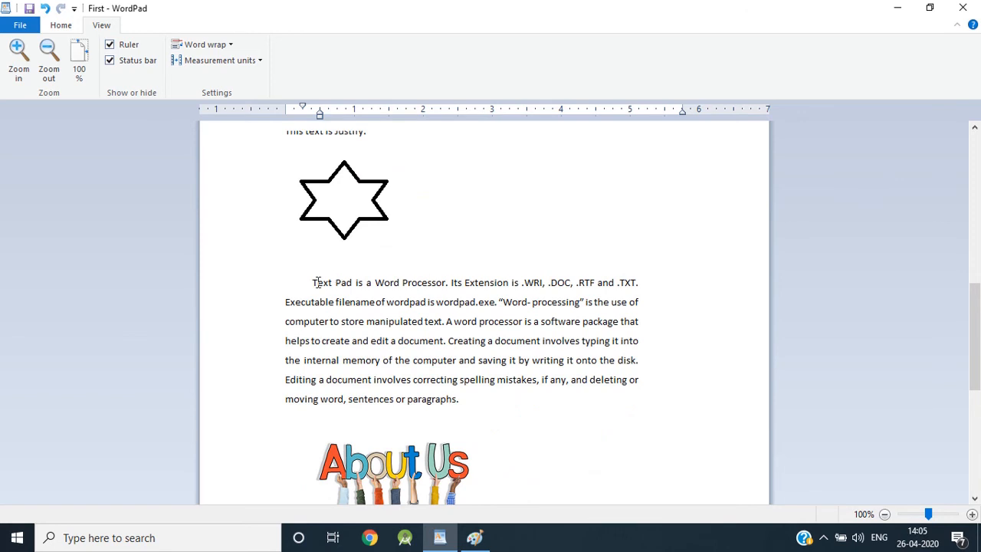
pyautogui.click(333, 282)
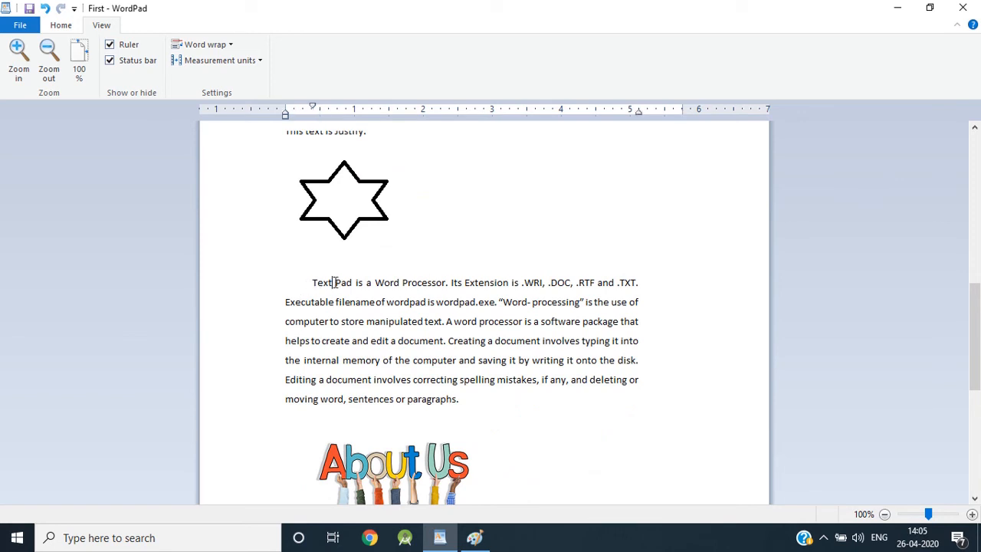
pyautogui.click(234, 46)
pyautogui.click(208, 62)
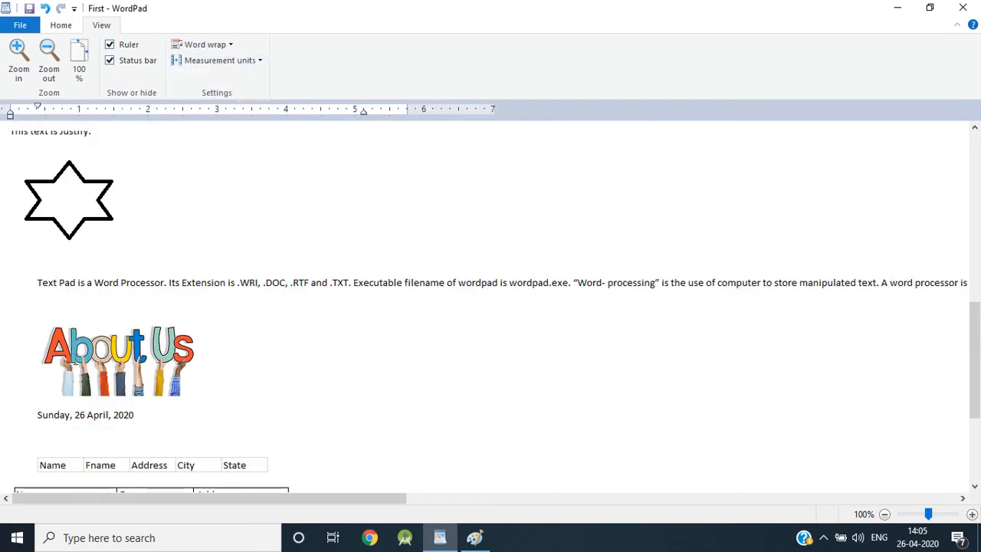
pyautogui.moveTo(397, 496); pyautogui.dragTo(307, 509)
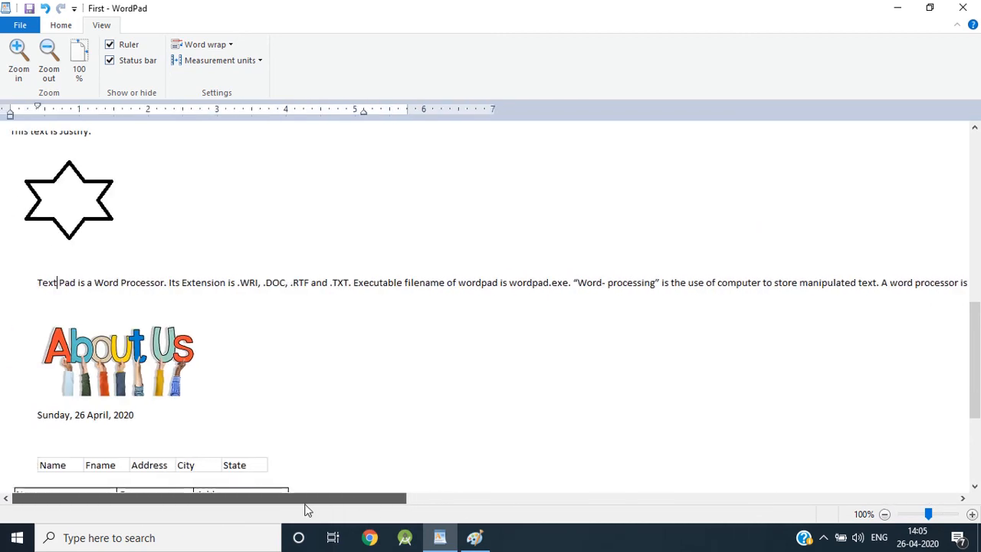
# Wrap the text to the window, and set the wrapping back to the ruler
pyautogui.click(232, 48)
pyautogui.click(230, 78)
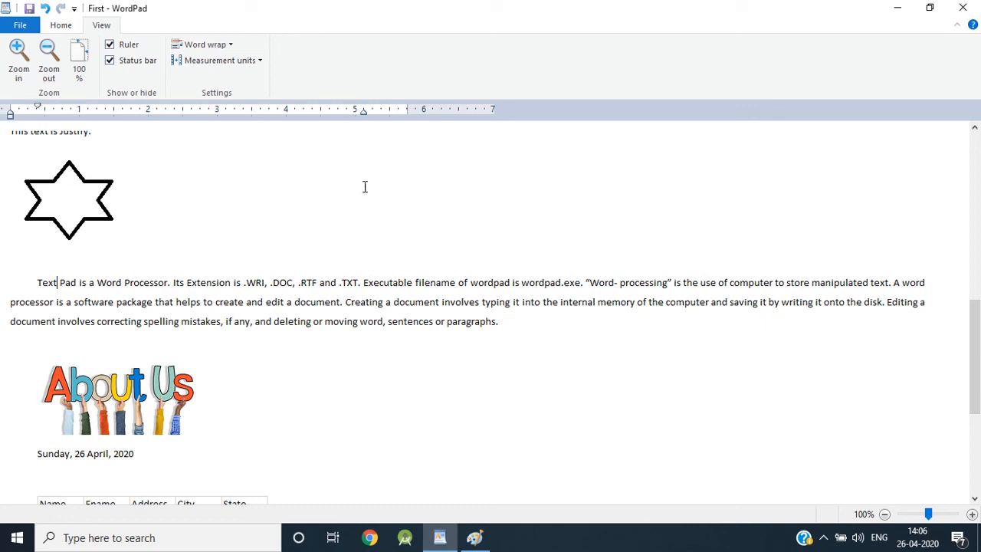
pyautogui.click(259, 61)
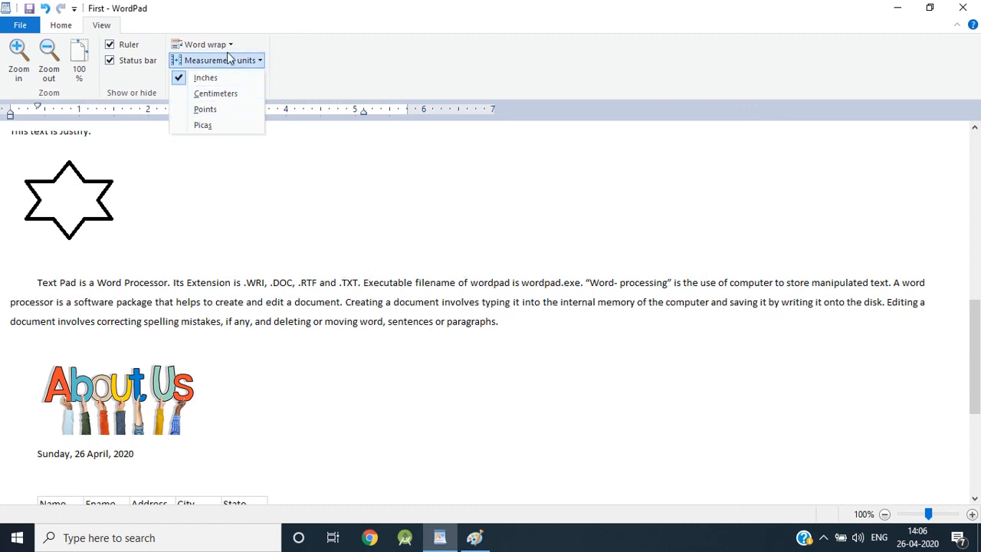
pyautogui.click(223, 44)
pyautogui.click(228, 94)
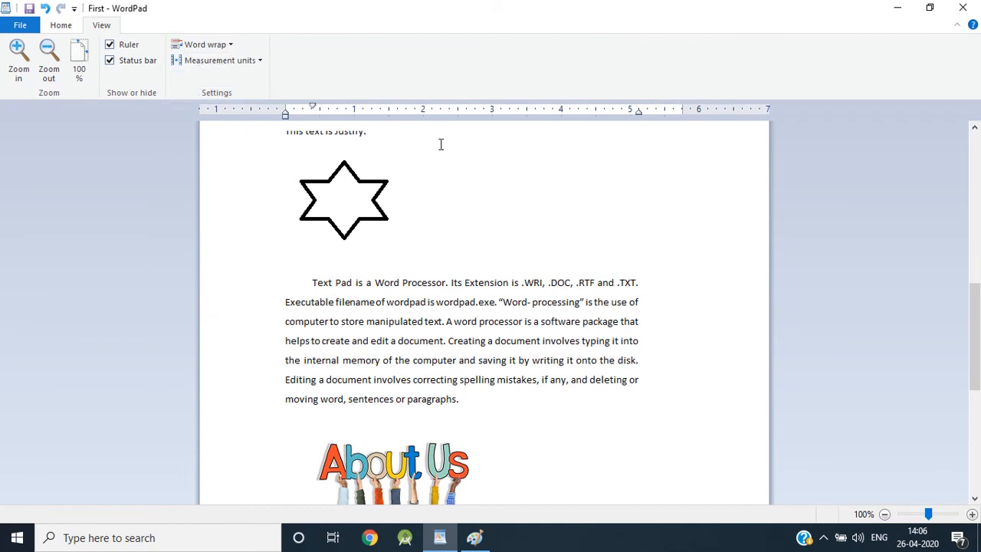
pyautogui.scroll(6, 493, 186)
pyautogui.scroll(-6, 493, 186)
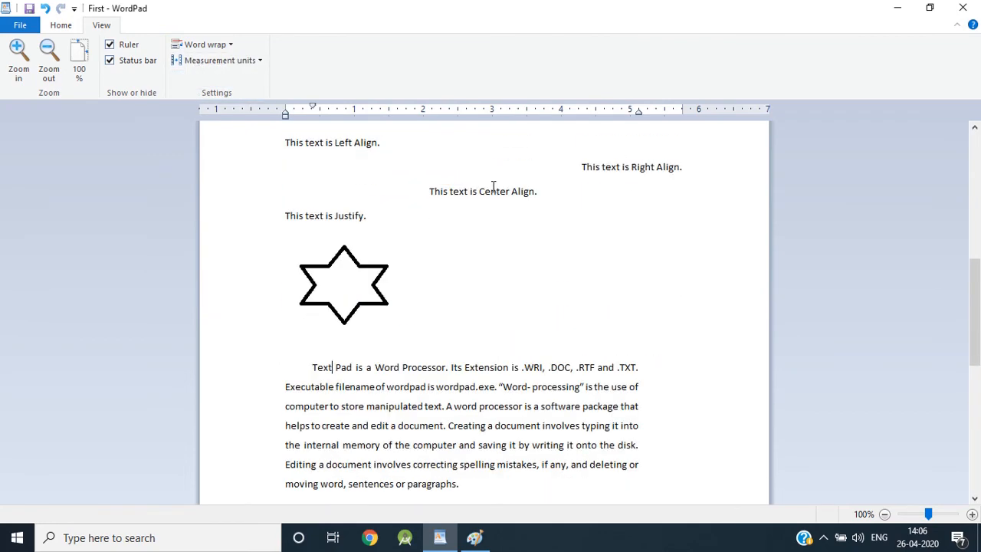